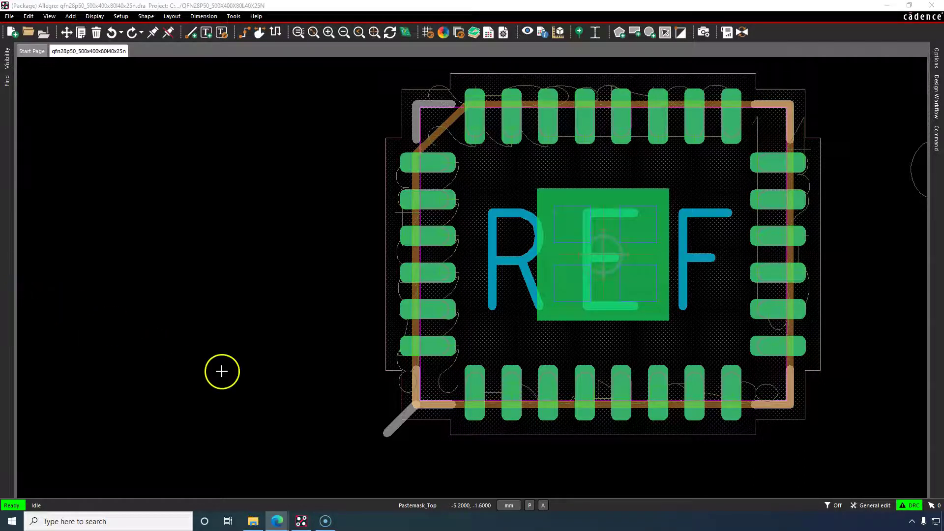
Switch to the browser to review the QFN Land Pattern Details page of the PCB library PDF and the untitled document
click(221, 371)
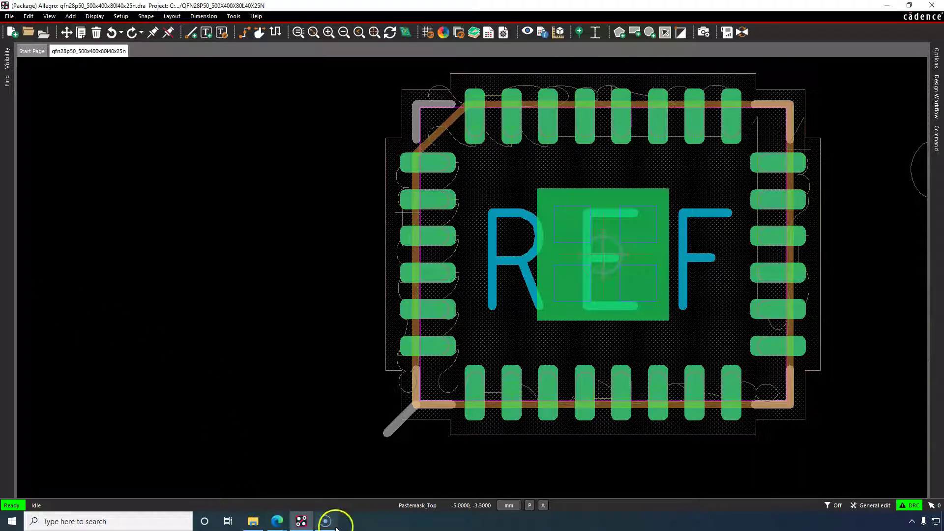
click(279, 521)
click(301, 477)
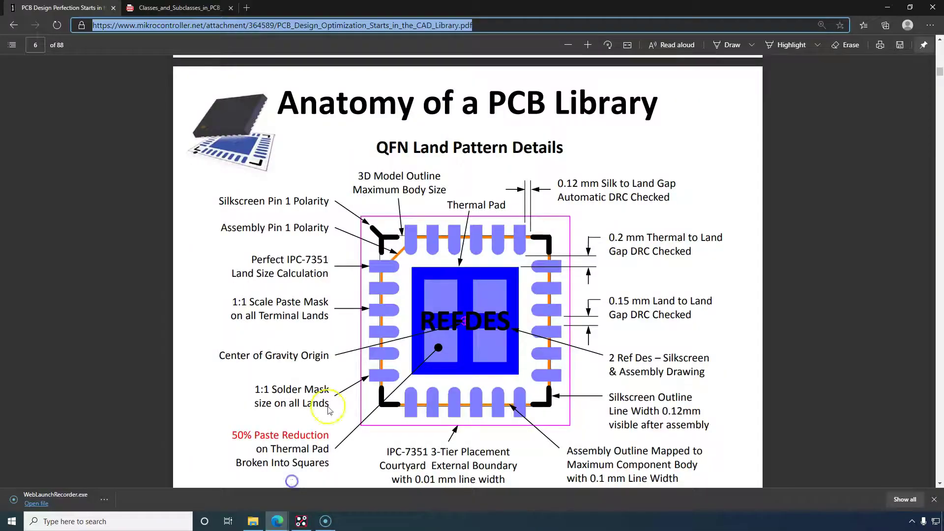
click(471, 150)
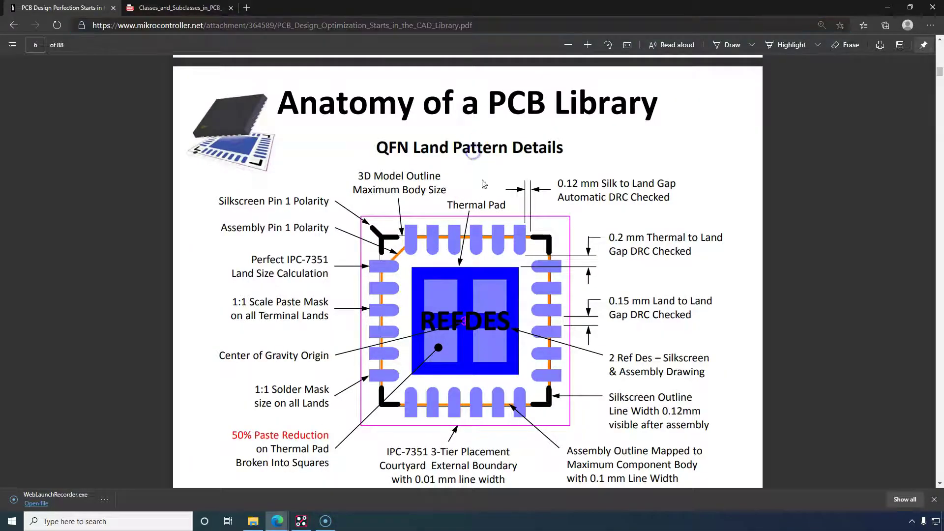
scroll(442, 211, down, 1)
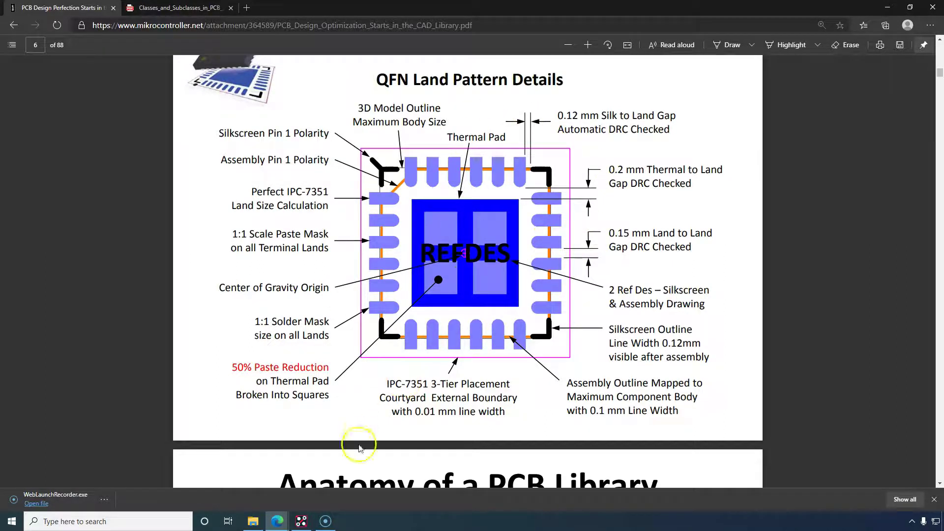
click(302, 521)
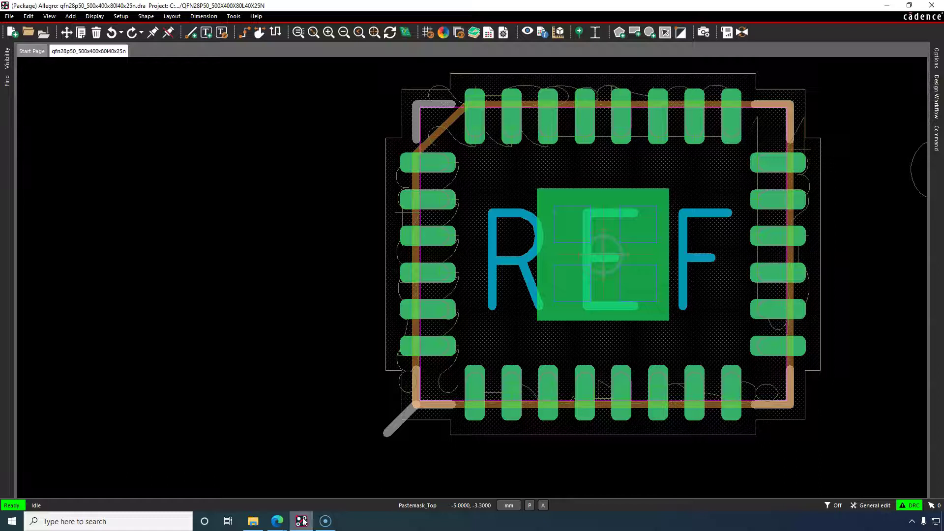
mouse_move(284, 522)
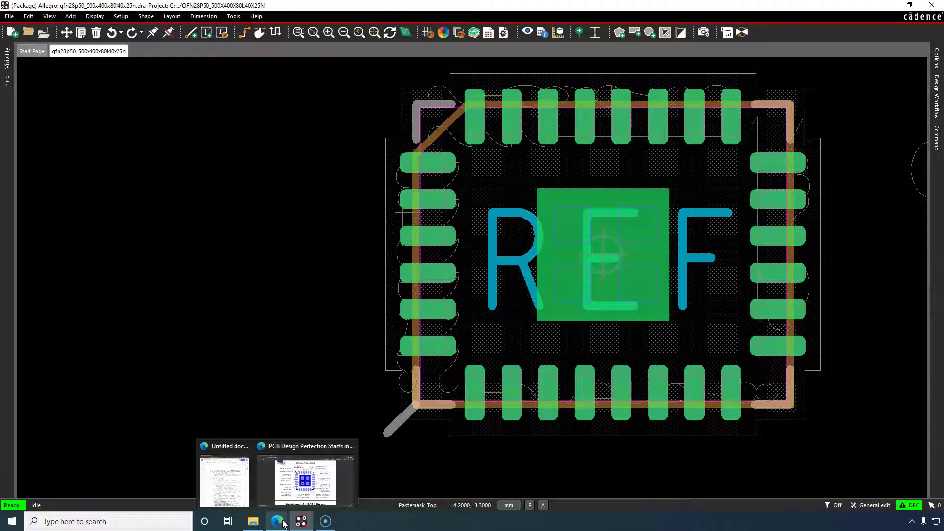
click(242, 492)
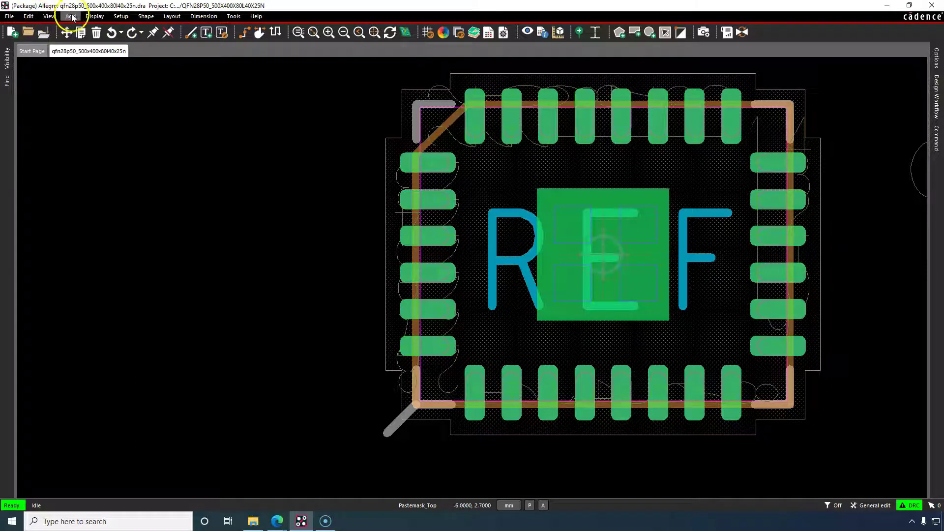
Open the layer color and visibility settings for the footprint and maximize the dialog
click(121, 17)
mouse_move(101, 17)
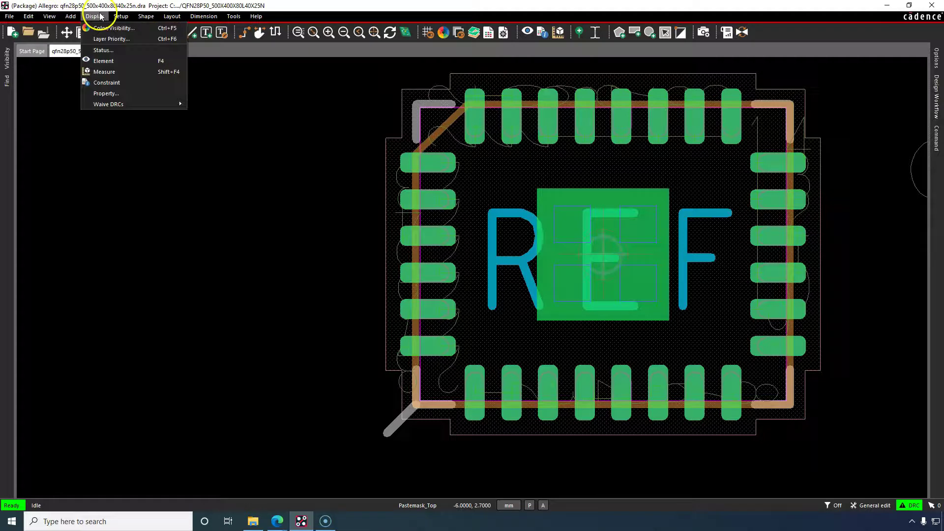
click(108, 28)
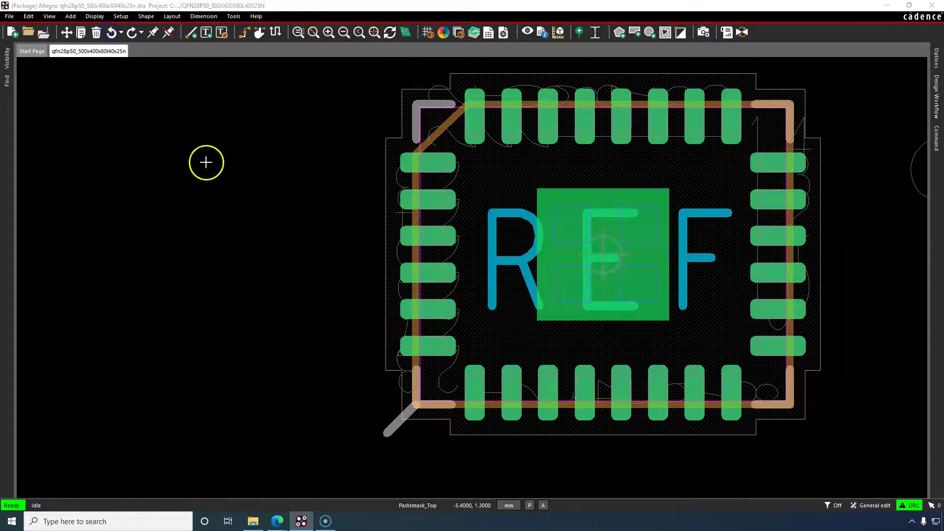
click(154, 5)
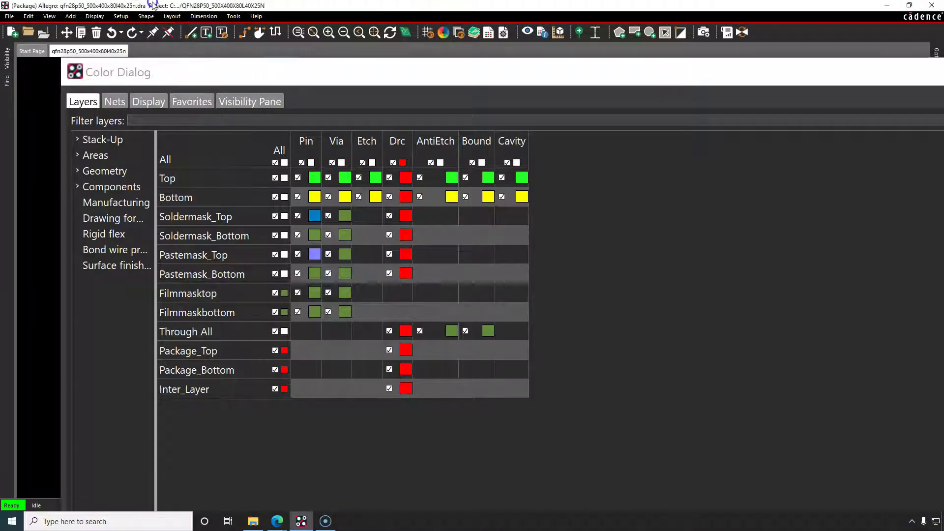
click(123, 16)
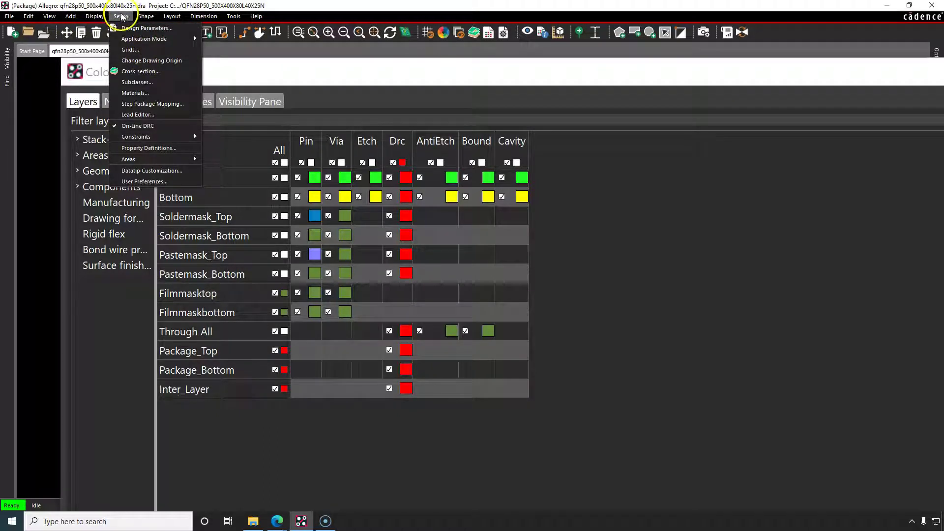
click(397, 78)
key(Escape)
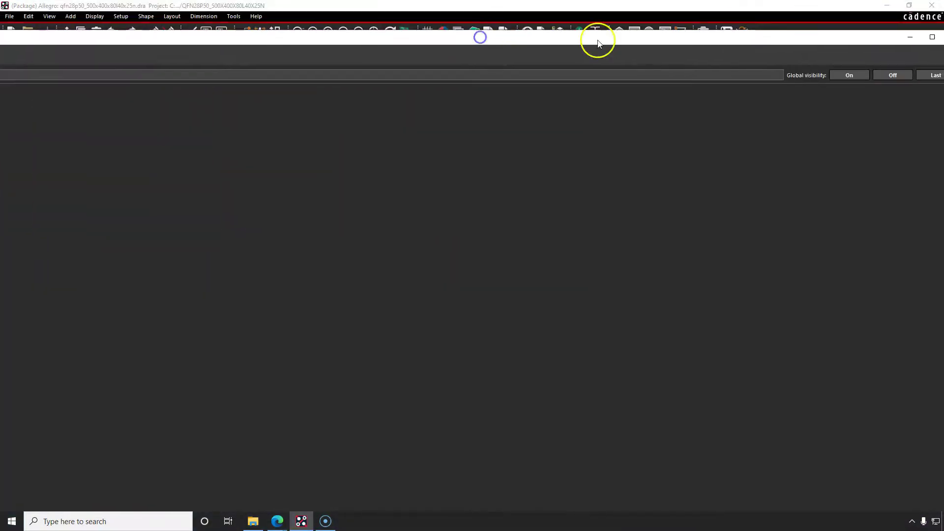
click(930, 38)
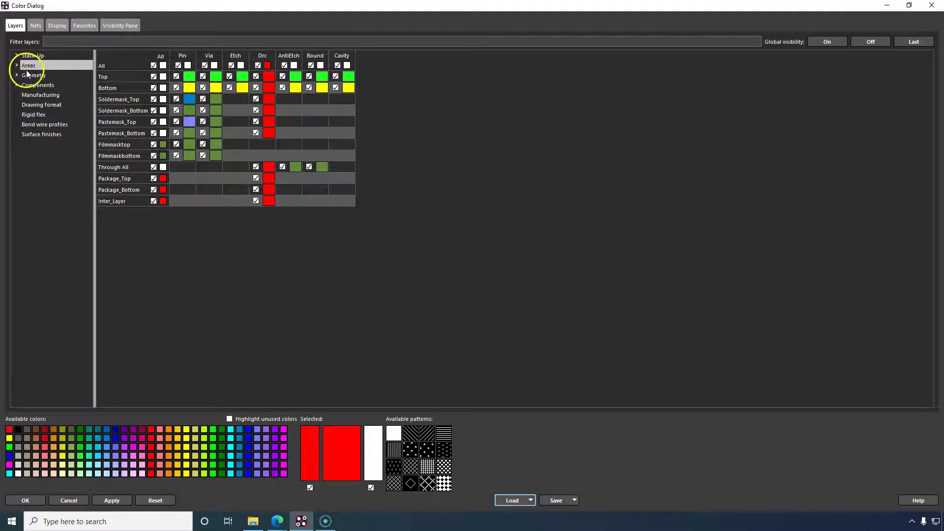
Examine the layer categories, expanding and collapsing the Stack-Up group and its Conductor branch
click(525, 131)
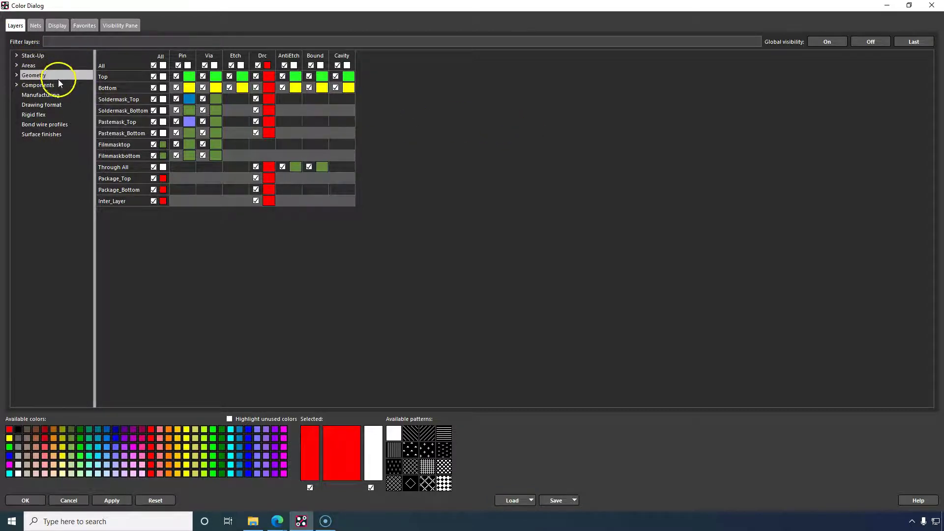
click(16, 56)
click(27, 66)
click(27, 65)
click(16, 56)
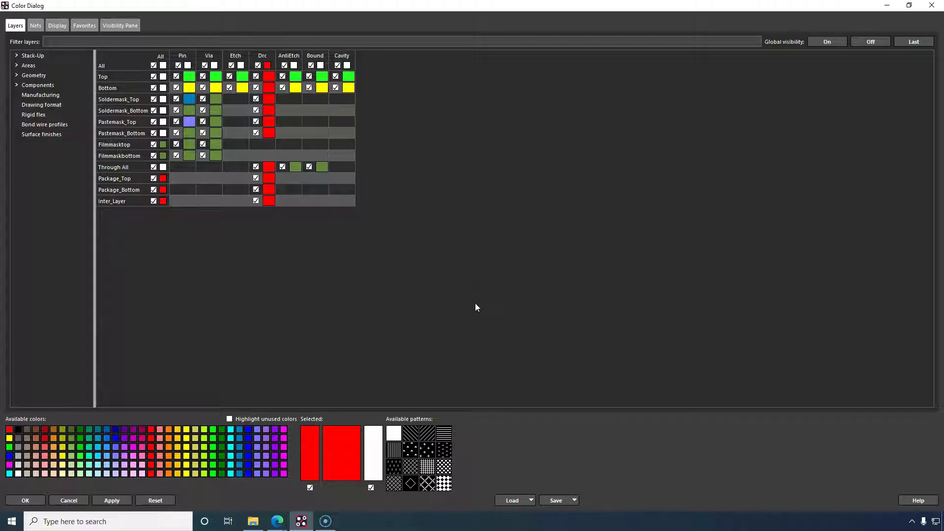
Switch to the browser to compare the QFN Land Pattern Details in the PDF with the layer list in Allegro
click(279, 523)
click(278, 484)
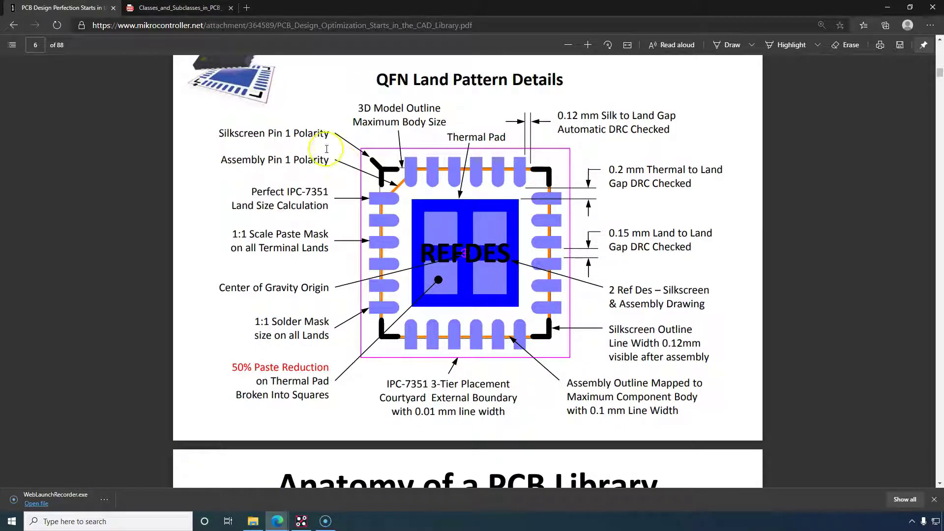
click(306, 524)
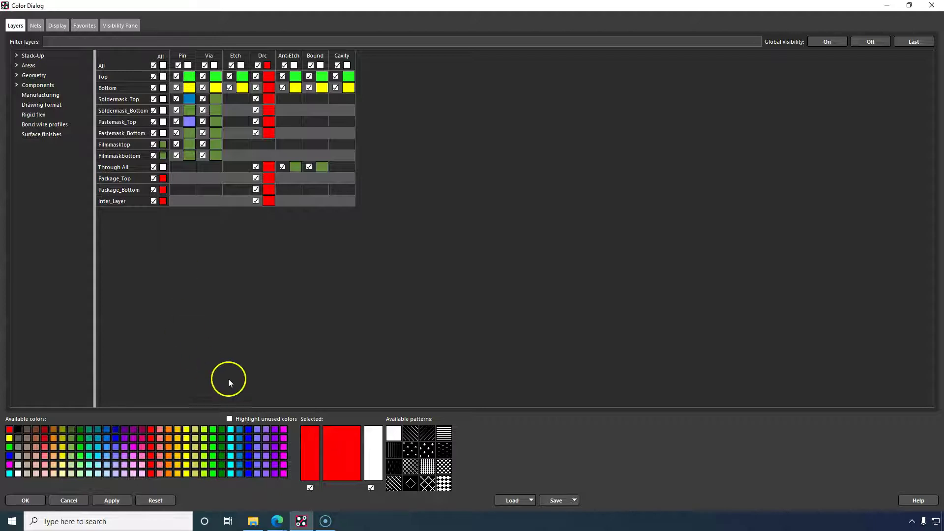
mouse_move(276, 518)
click(310, 479)
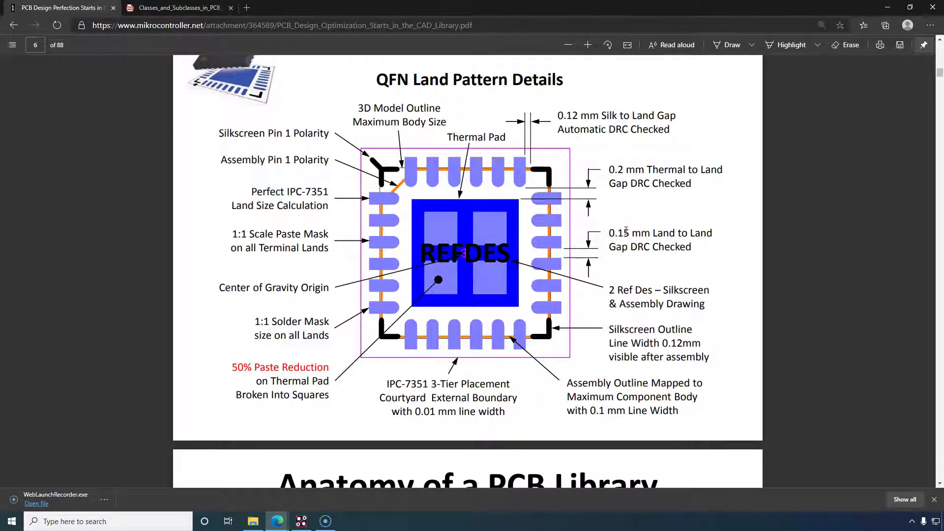
click(887, 8)
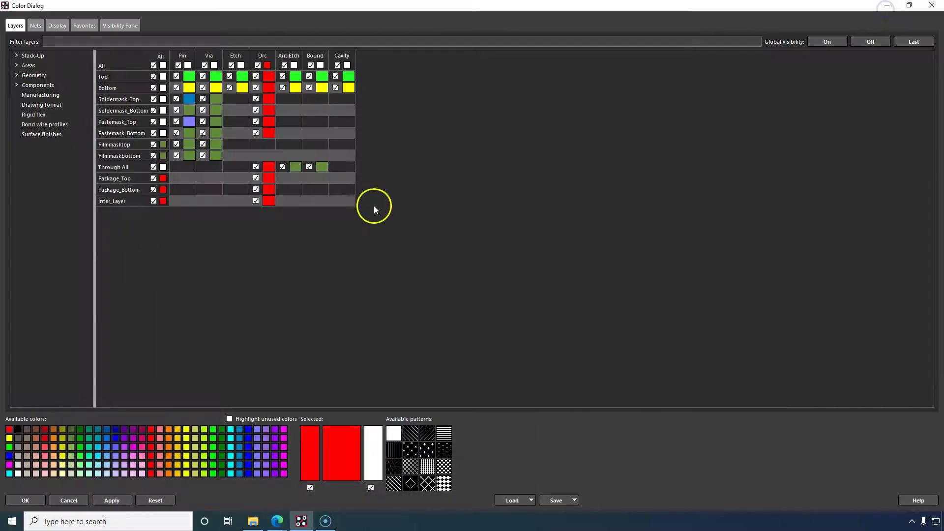
Turn the global visibility of all layers off and back on with the footprint in view
click(14, 55)
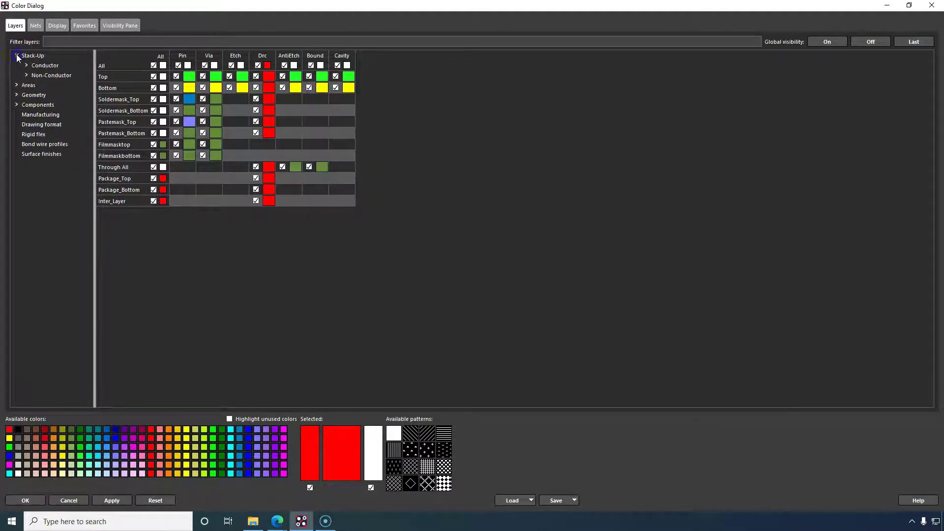
click(16, 55)
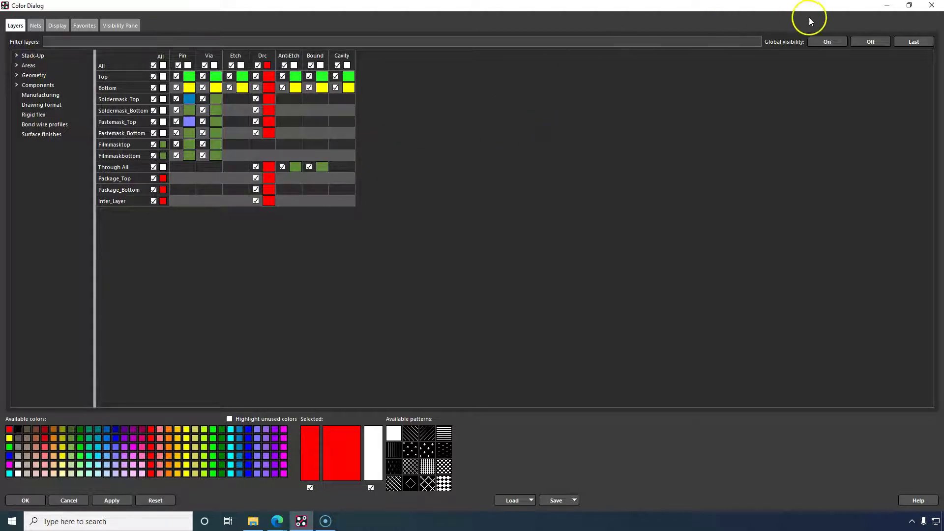
mouse_move(838, 7)
mouse_down()
mouse_move(754, 30)
mouse_move(43, 63)
mouse_move(478, 16)
mouse_up()
click(514, 48)
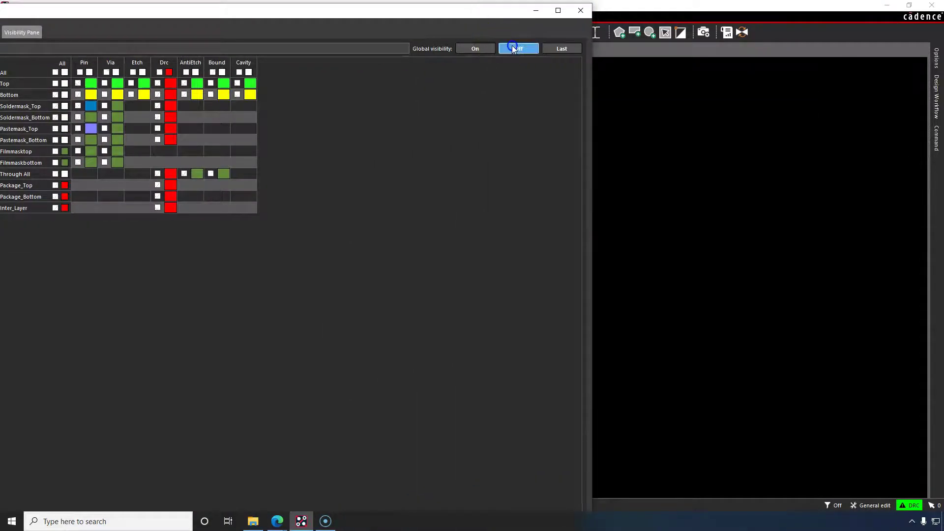
click(485, 51)
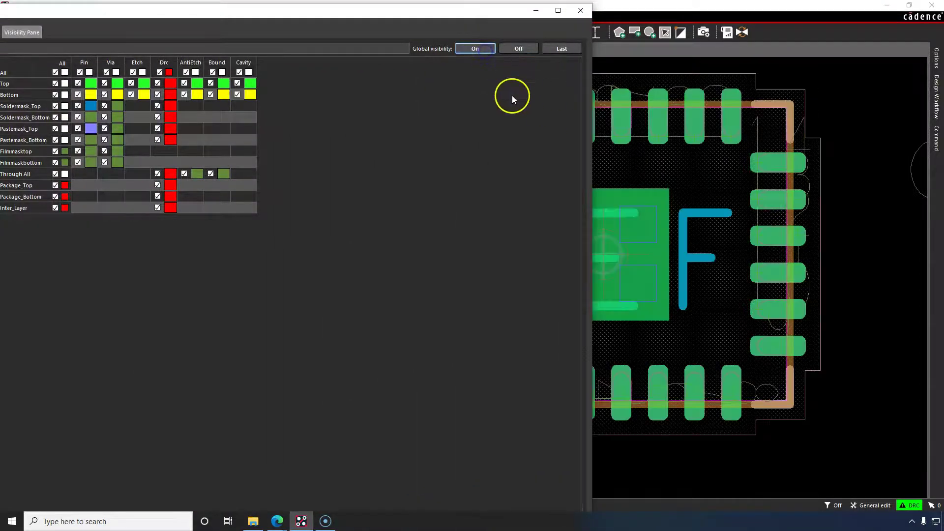
Reposition and narrow the Color Dialog so that the whole dialog and part of the footprint are visible together
click(277, 521)
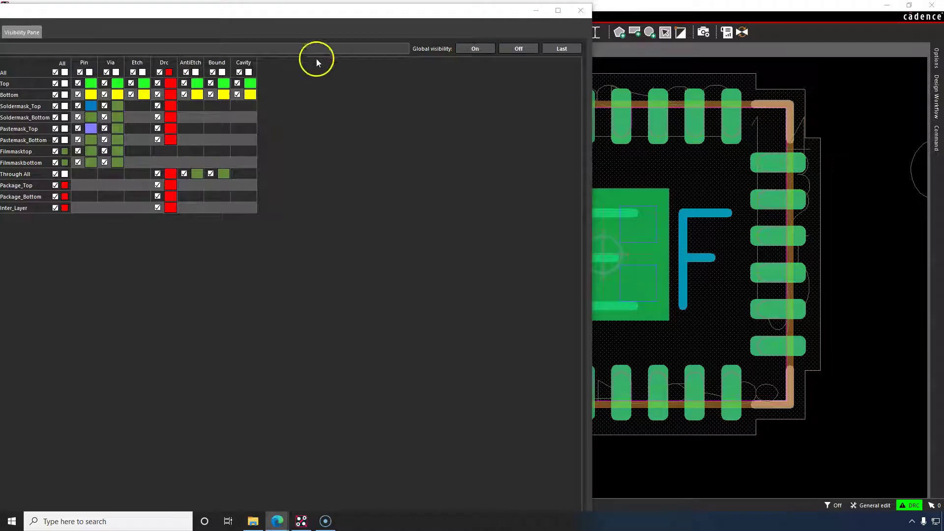
click(374, 10)
drag(467, 6, 680, 50)
drag(596, 44, 506, 71)
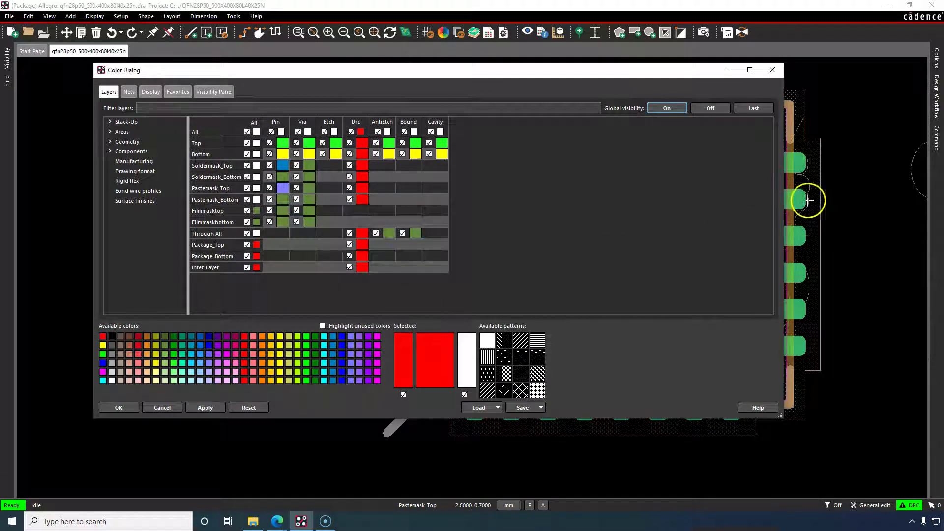
drag(783, 197, 609, 197)
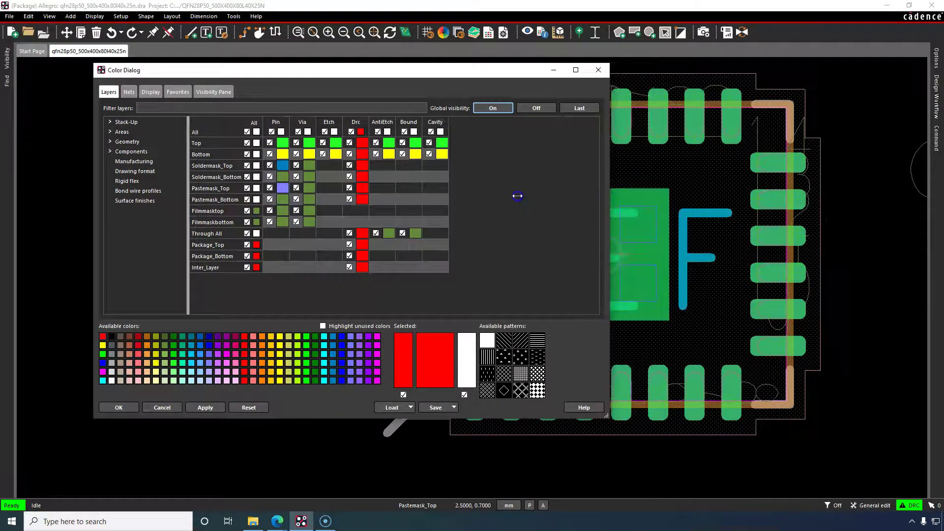
Examine the Conductor categories under Stack-Up, viewing the Etch layers, and collapse the group
click(110, 122)
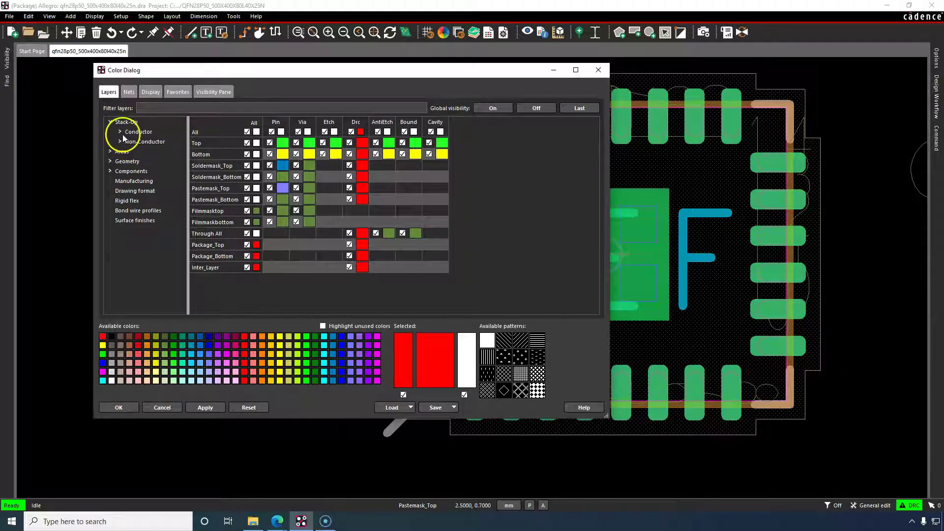
click(125, 131)
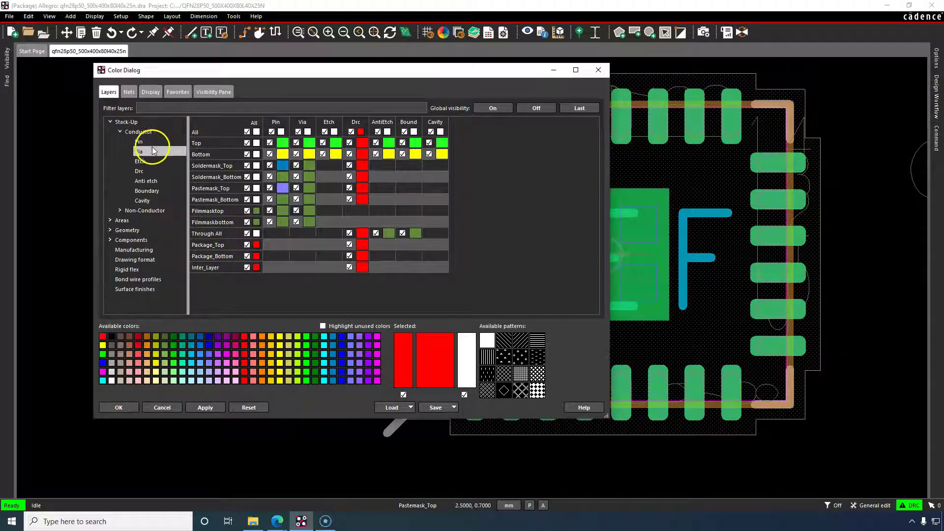
click(156, 162)
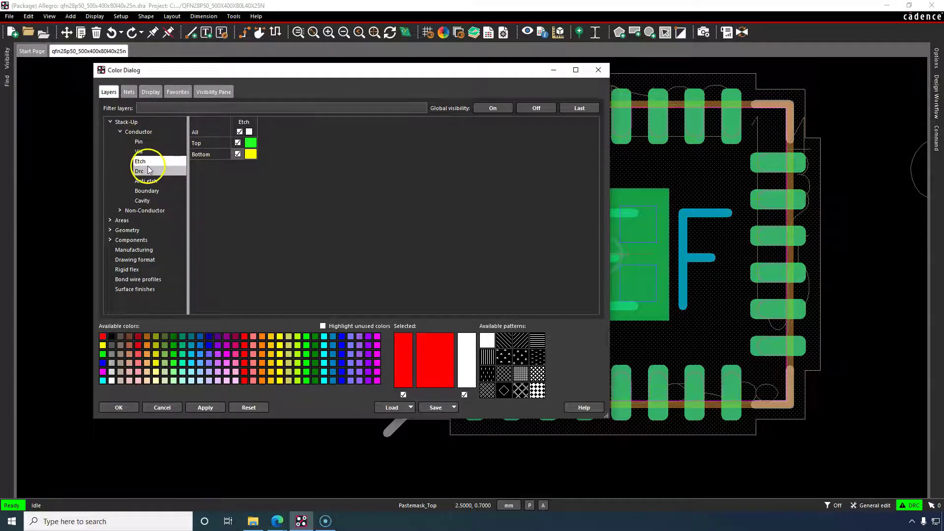
click(119, 131)
click(110, 122)
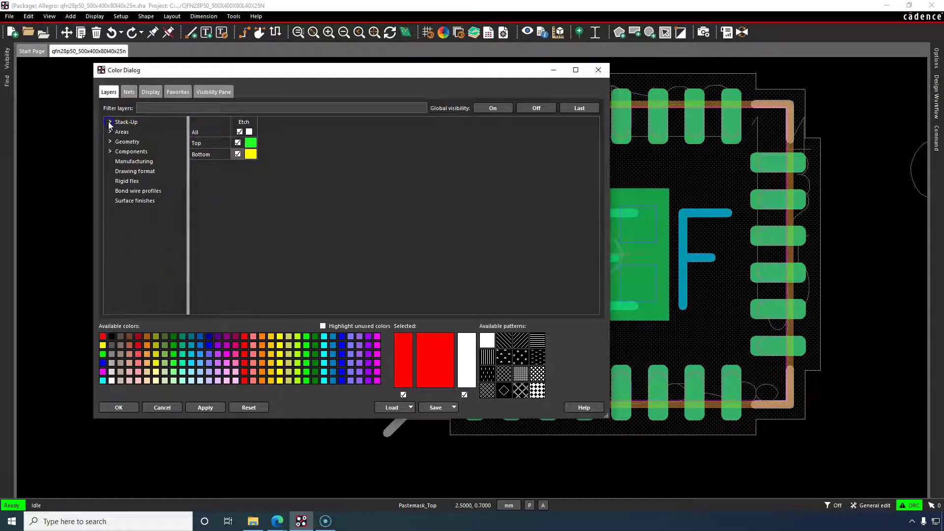
Examine the Board geometry and Package geometry subclasses under the Geometry group
click(110, 142)
click(110, 142)
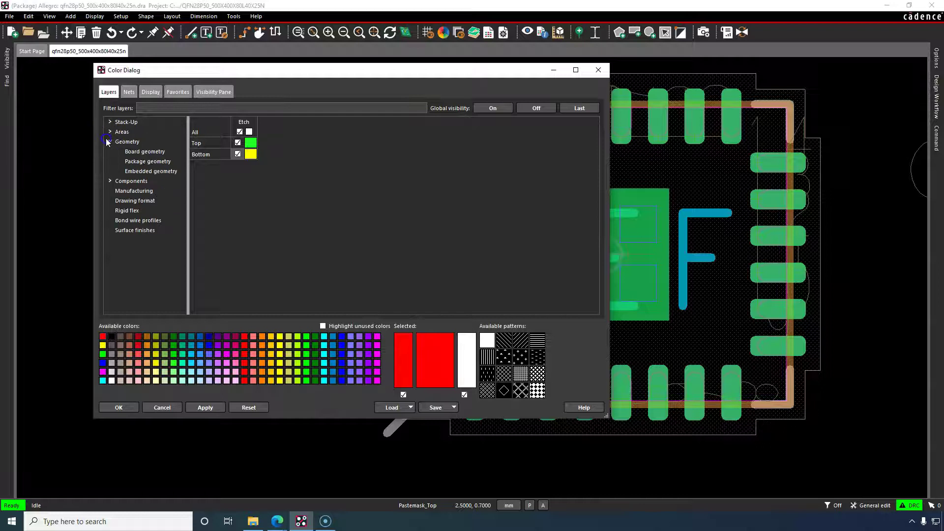
click(133, 152)
scroll(240, 274, down, 2)
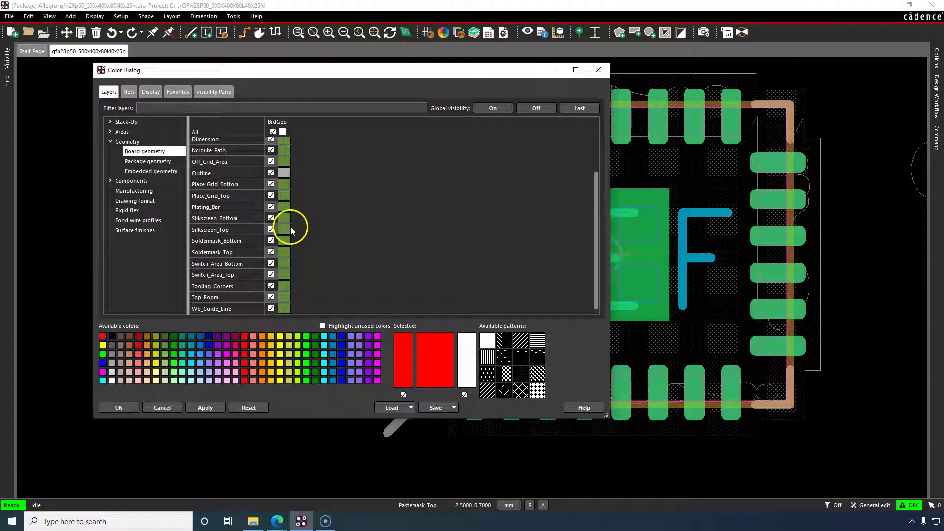
click(150, 161)
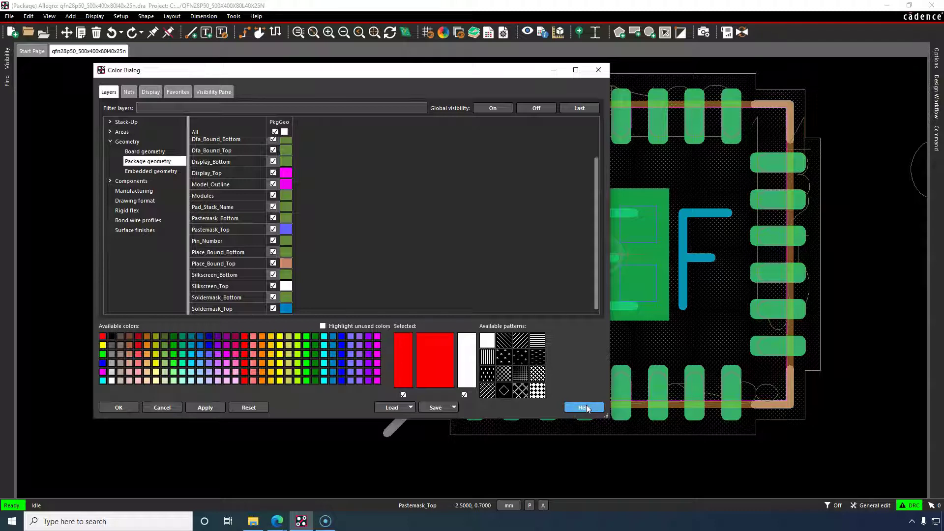
click(283, 514)
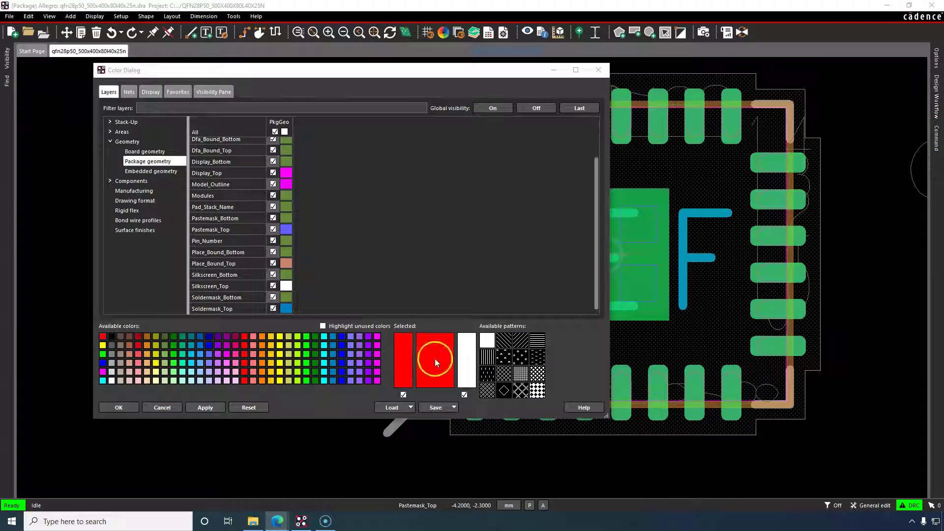
click(435, 362)
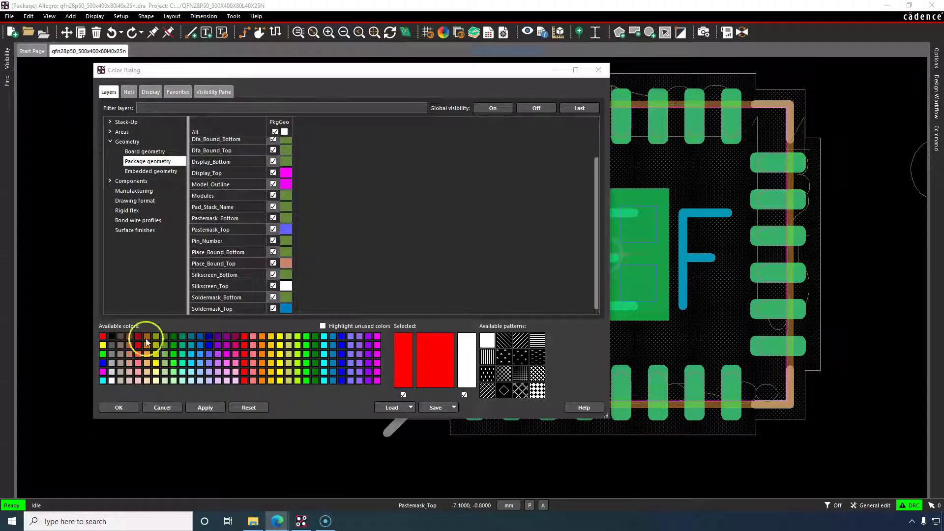
Switch to the browser's Classes_and_Subclasses_in_PCB_Editors PDF and examine the introduction and class/subclass table on its first page
mouse_move(280, 525)
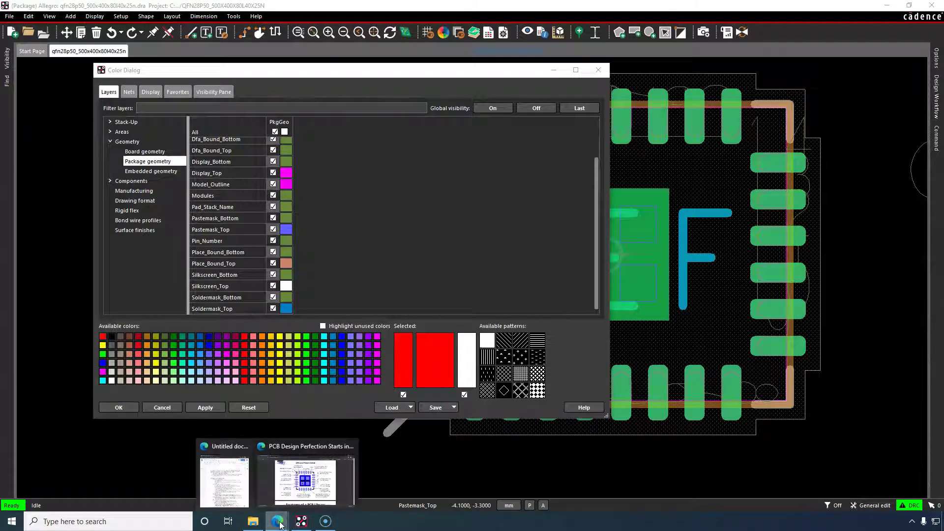
click(304, 480)
click(176, 8)
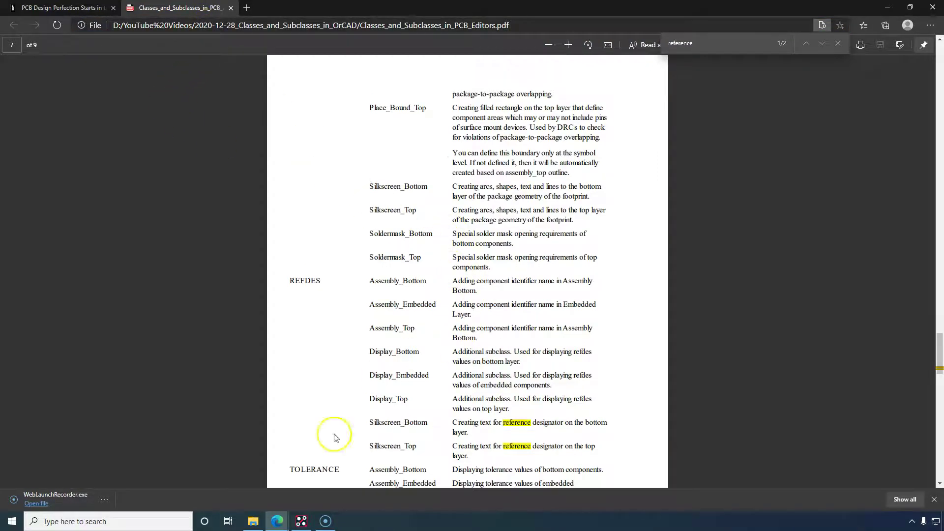
mouse_move(308, 519)
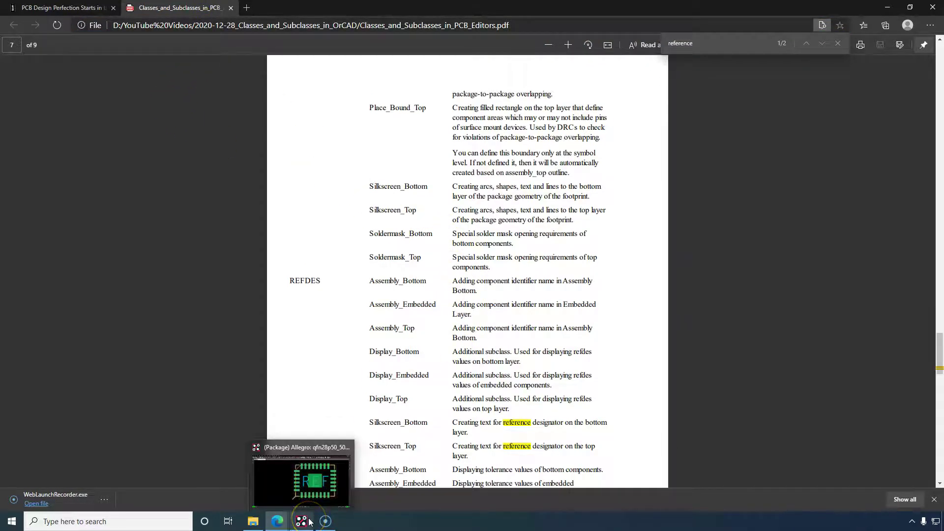
drag(929, 334, 939, 56)
click(479, 189)
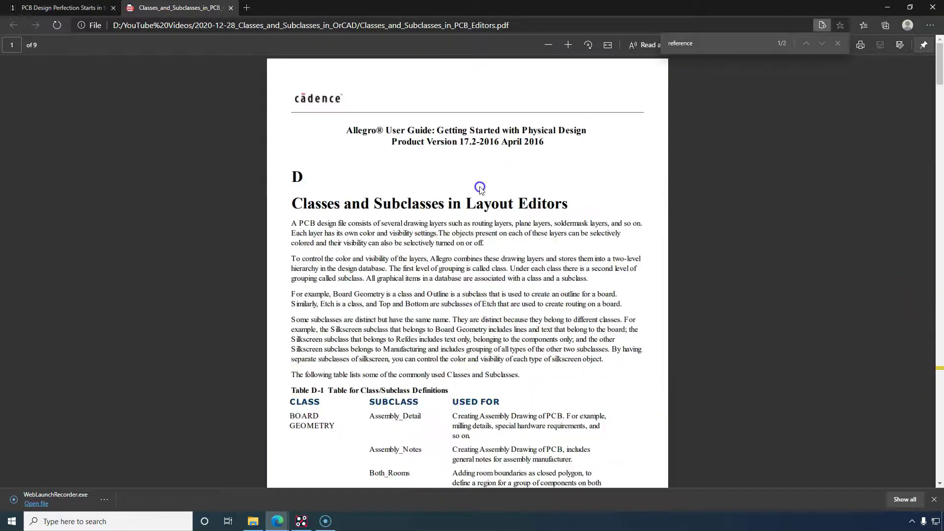
scroll(442, 220, down, 2)
scroll(383, 127, up, 1)
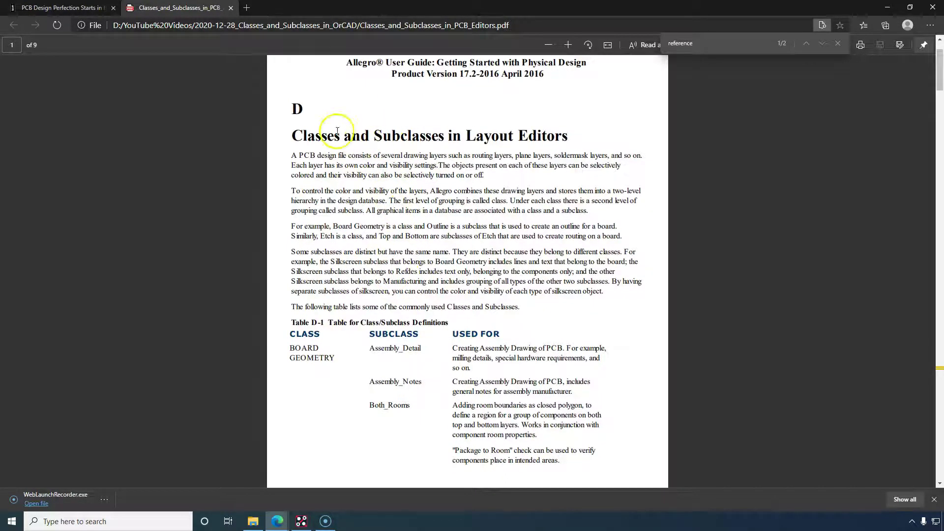
Return to the Allegro footprint and accept the Color Dialog to close it
mouse_move(303, 522)
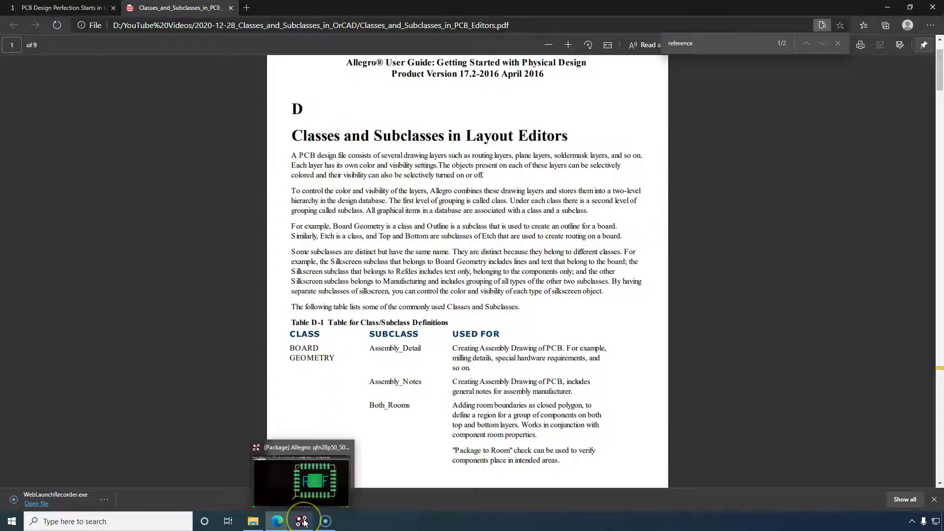
click(303, 521)
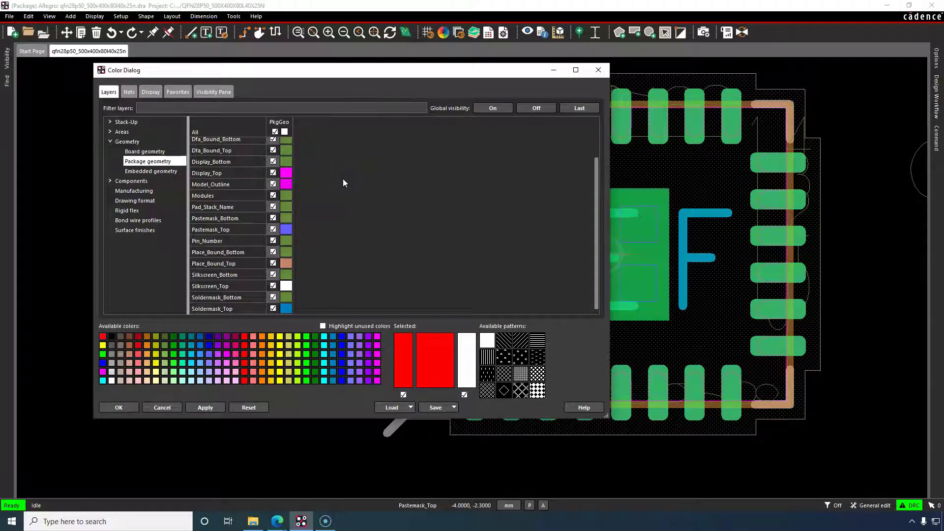
key(alt+Tab)
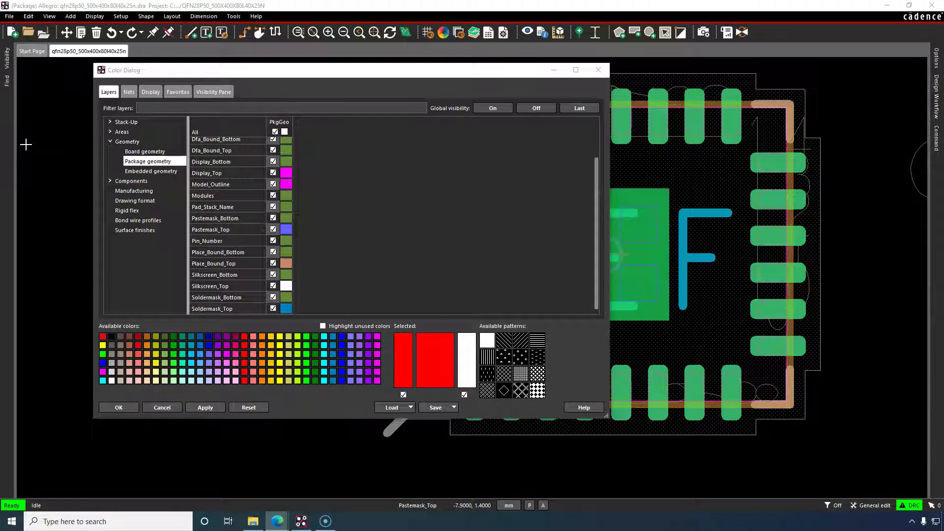
click(476, 69)
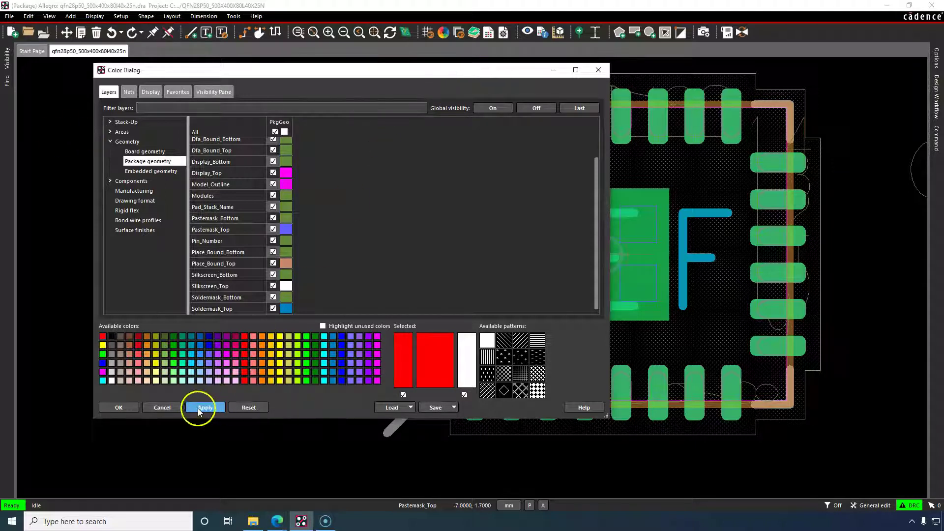
click(120, 407)
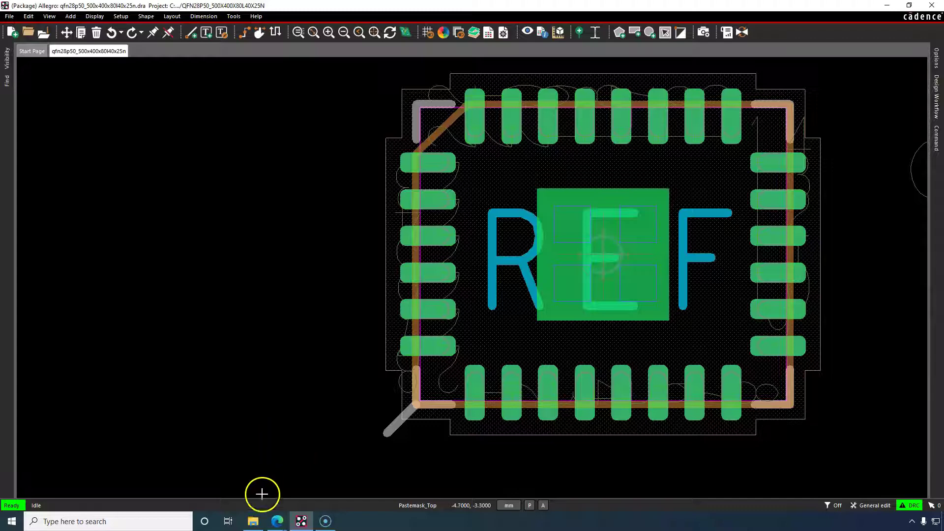
Switch to the browser and bring up the QFN Land Pattern Details page in the PCB design PDF
click(277, 522)
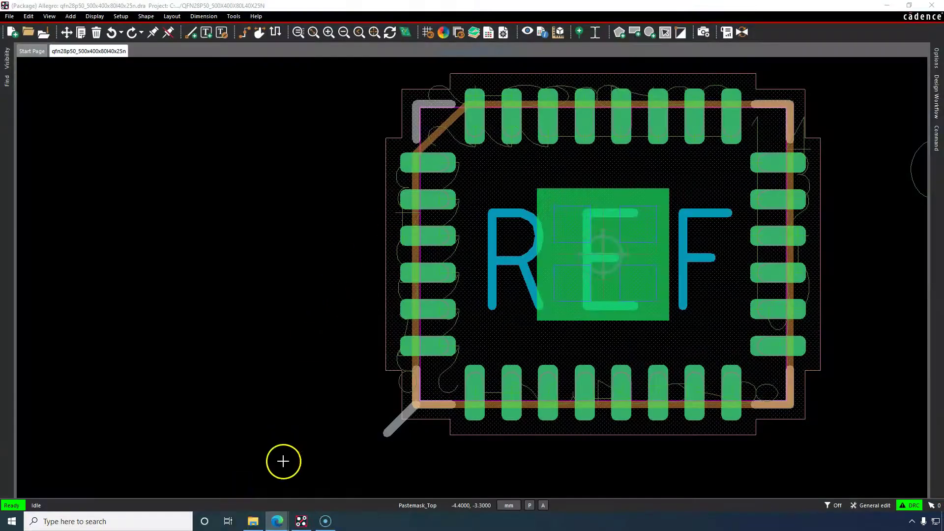
click(277, 521)
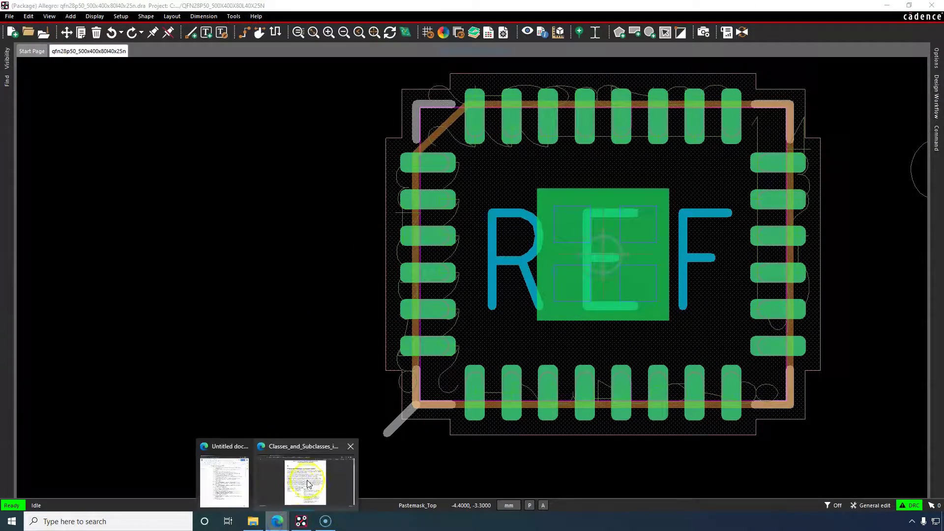
click(307, 474)
click(76, 16)
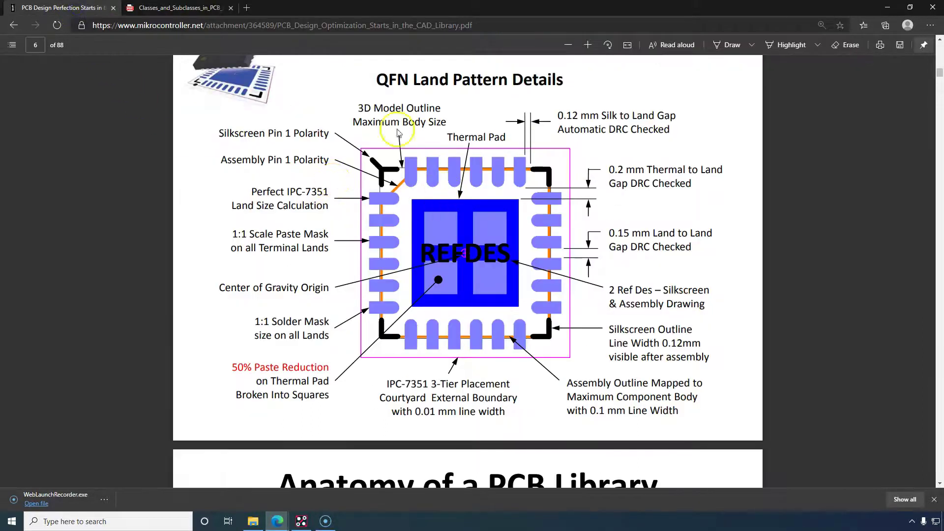
Skim the PCB Design Optimization PDF from its title page and examine the full QFN Land Pattern Details drawing on page 6
scroll(407, 168, down, 5)
scroll(407, 168, up, 2)
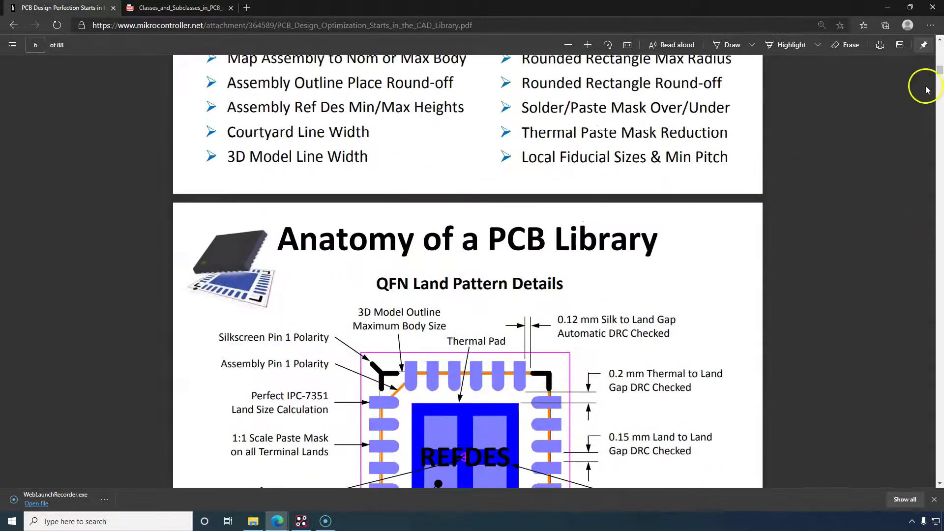
drag(939, 73, 939, 47)
scroll(513, 361, down, 12)
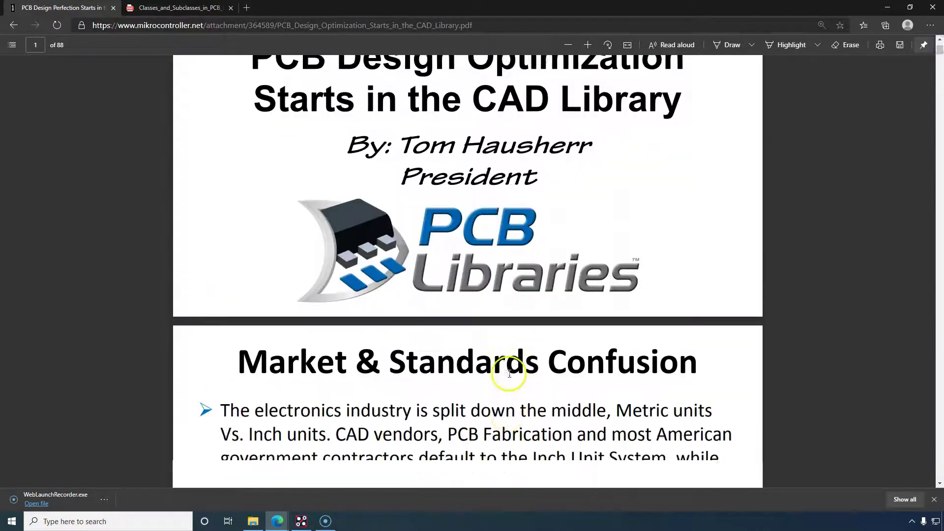
scroll(509, 376, down, 18)
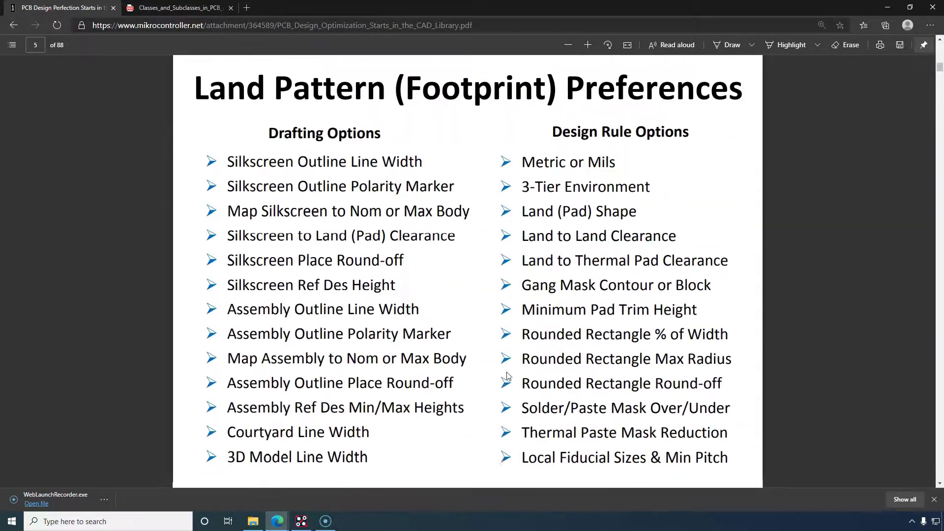
scroll(508, 376, up, 3)
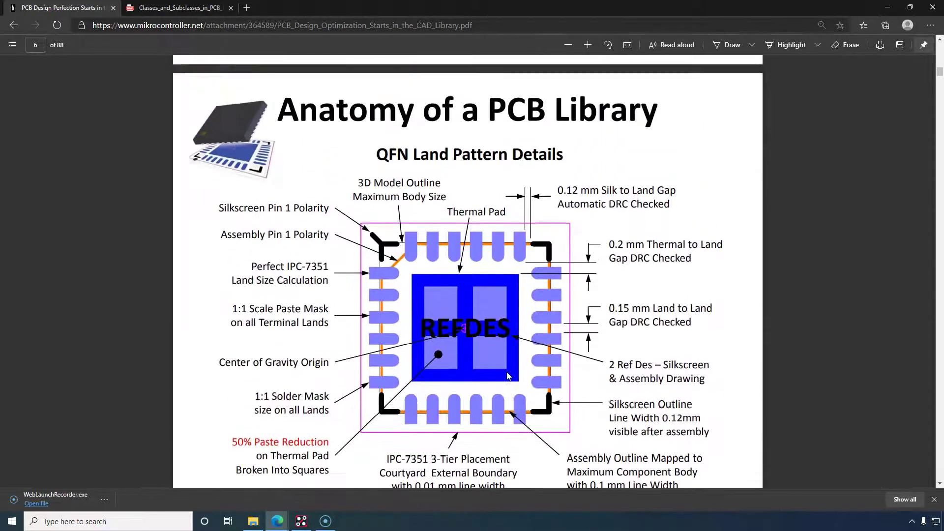
click(698, 153)
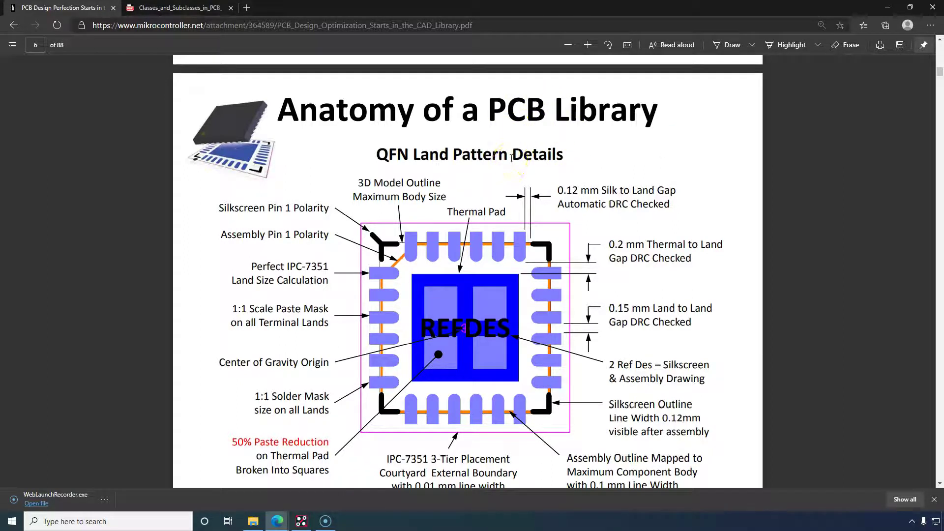
scroll(300, 231, down, 1)
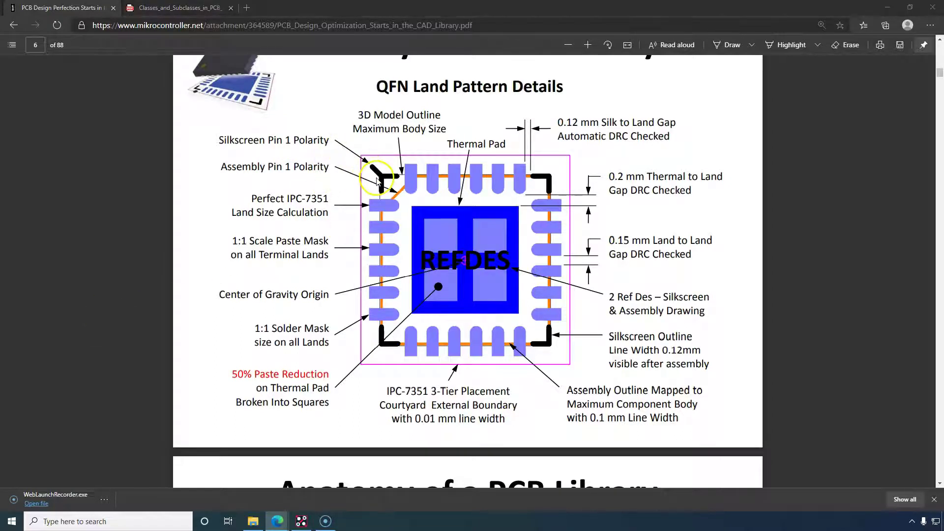
Switch to Allegro, reopen the Color Dialog and list the Package geometry subclasses down to Soldermask_Top
click(301, 520)
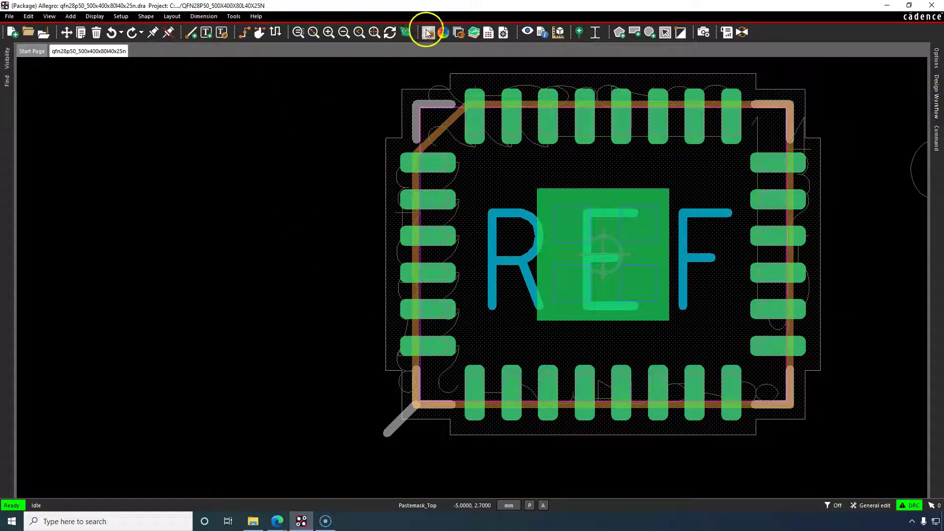
click(441, 32)
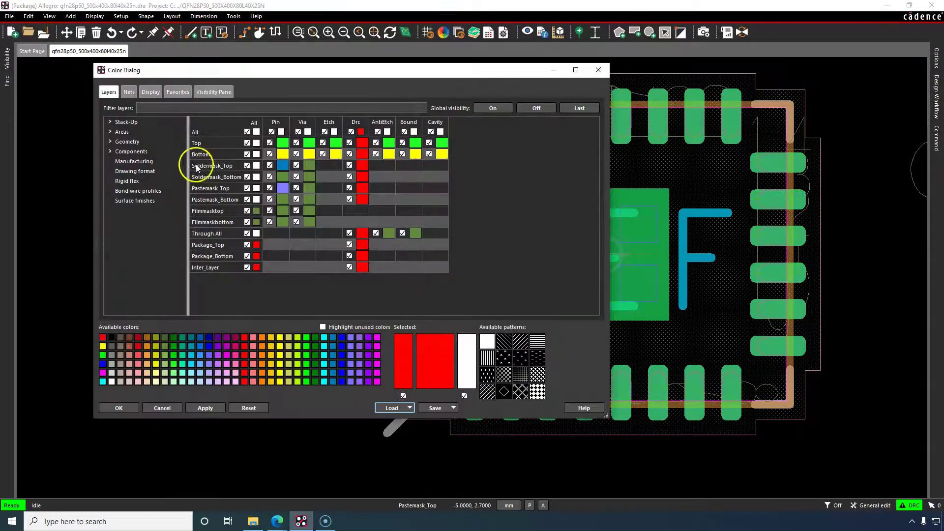
click(110, 141)
click(148, 161)
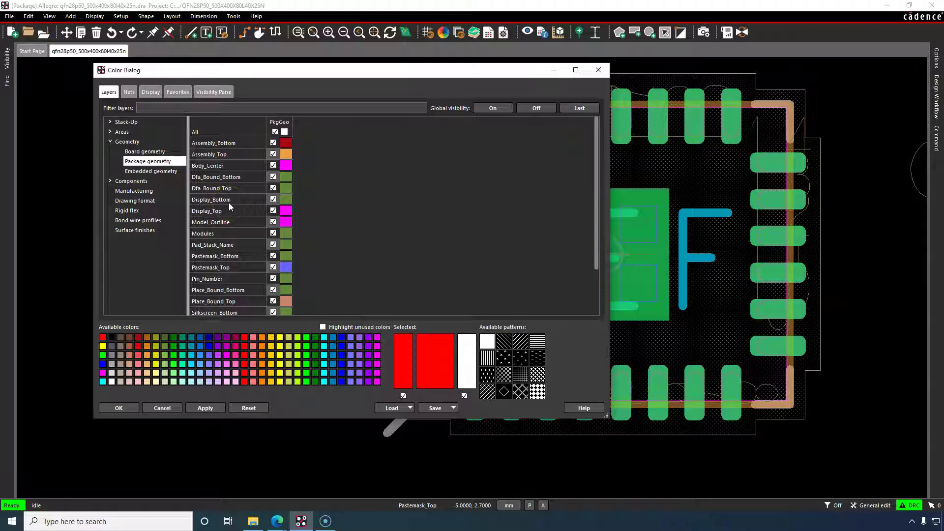
scroll(229, 245, down, 2)
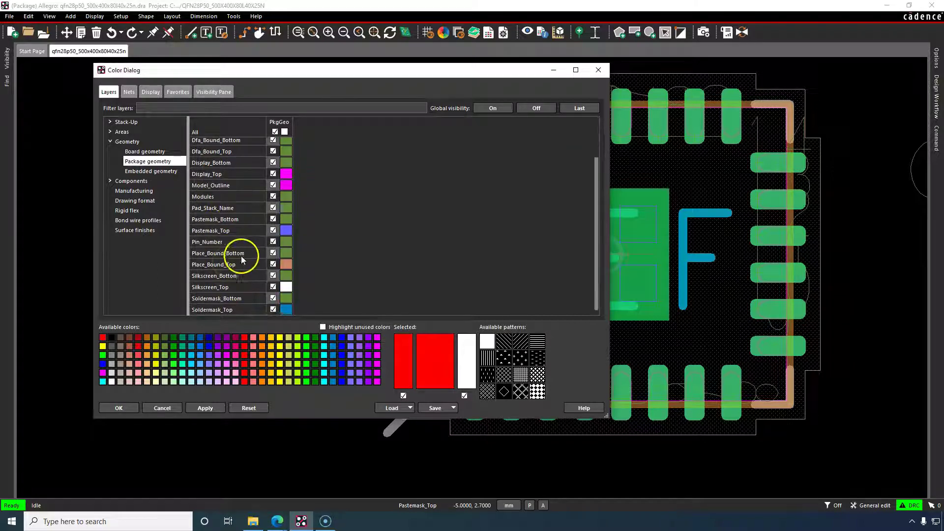
Hide all layers, show only the Package geometry Silkscreen_Top subclass, and place the Color Dialog clear of the footprint
drag(310, 70, 273, 89)
click(307, 128)
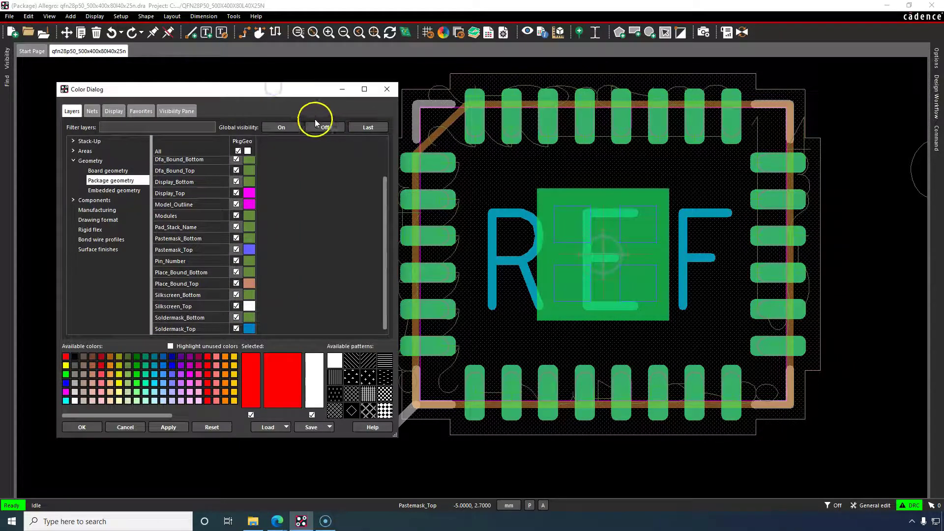
click(235, 307)
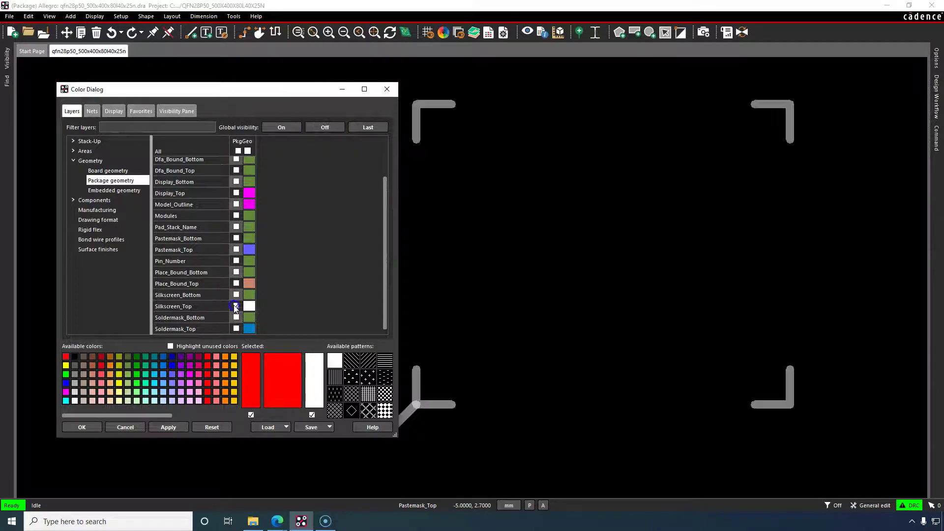
drag(300, 86, 273, 87)
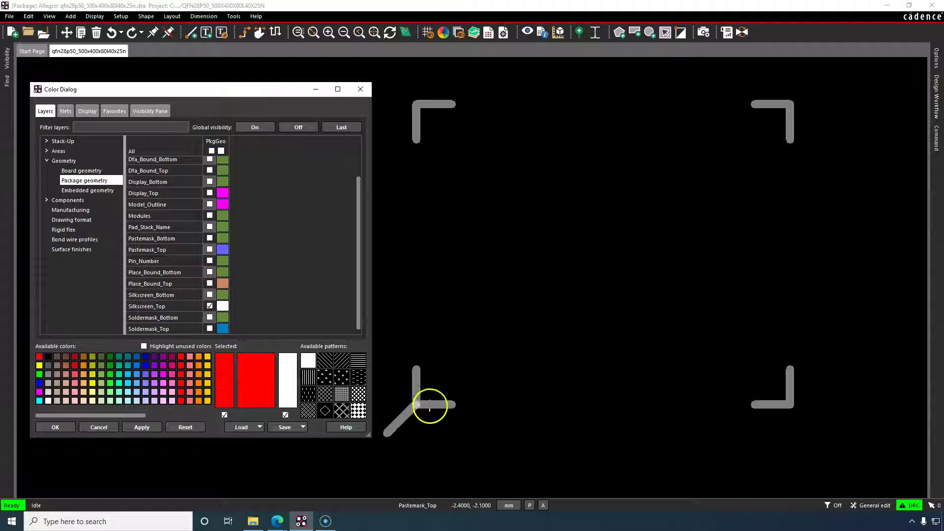
Compare the silkscreen outline with the QFN Land Pattern Details drawing in the browser and return to Allegro
mouse_move(279, 525)
click(312, 479)
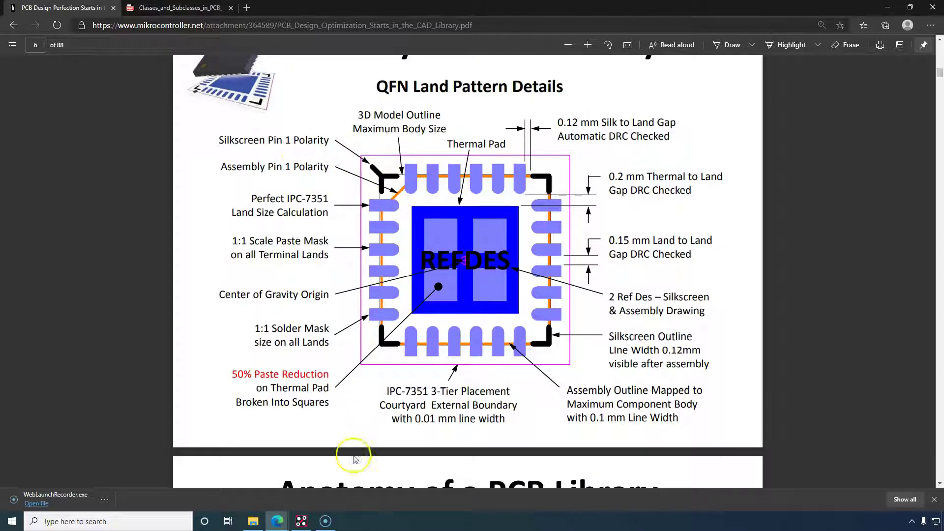
click(301, 522)
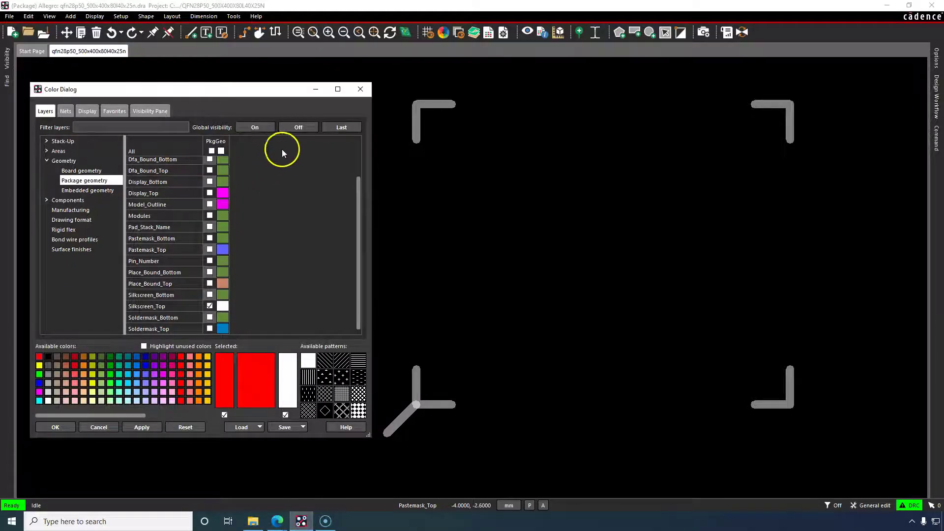
Hide all layers and show only the Package geometry Assembly_Top subclass
click(293, 129)
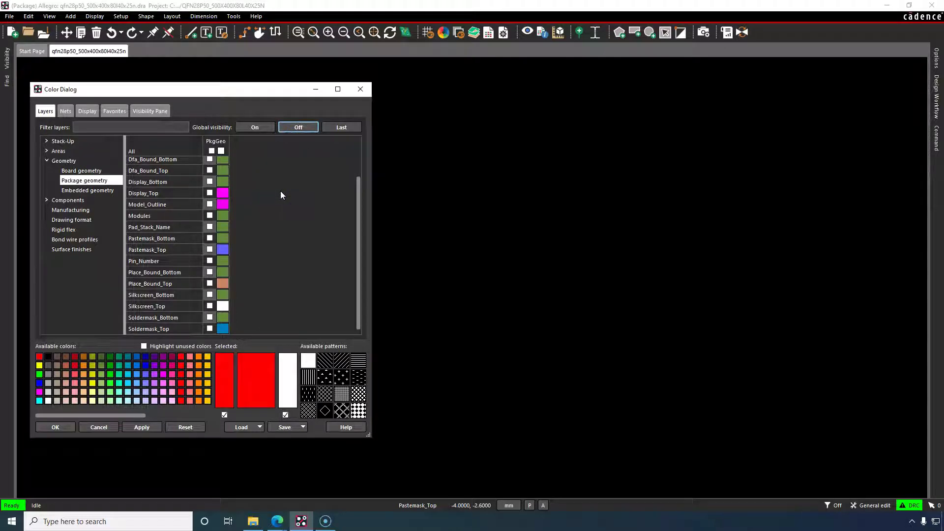
click(88, 182)
click(89, 183)
click(180, 273)
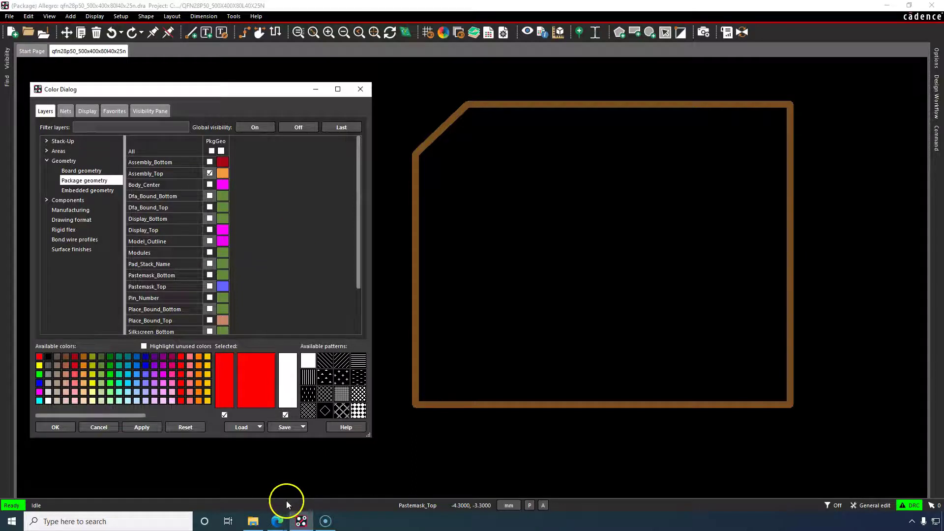
Look up the Package Geometry subclass descriptions, including Assembly_Top, in the browser's Classes and Subclasses PDF
mouse_move(278, 518)
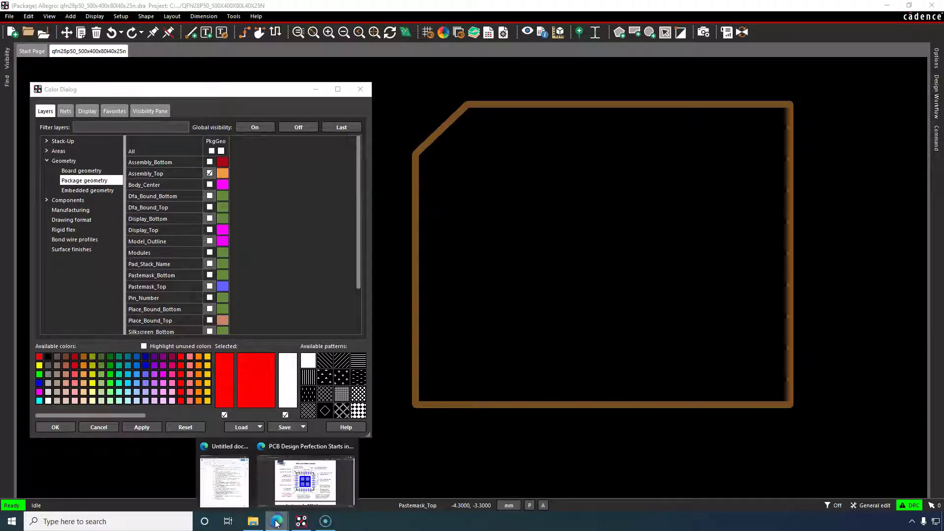
click(302, 479)
click(216, 8)
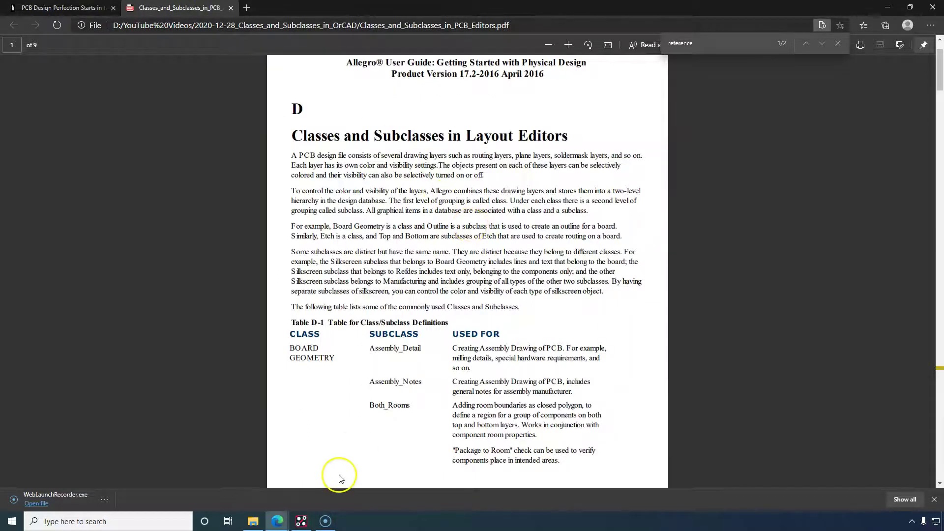
scroll(380, 365, down, 5)
scroll(380, 364, down, 20)
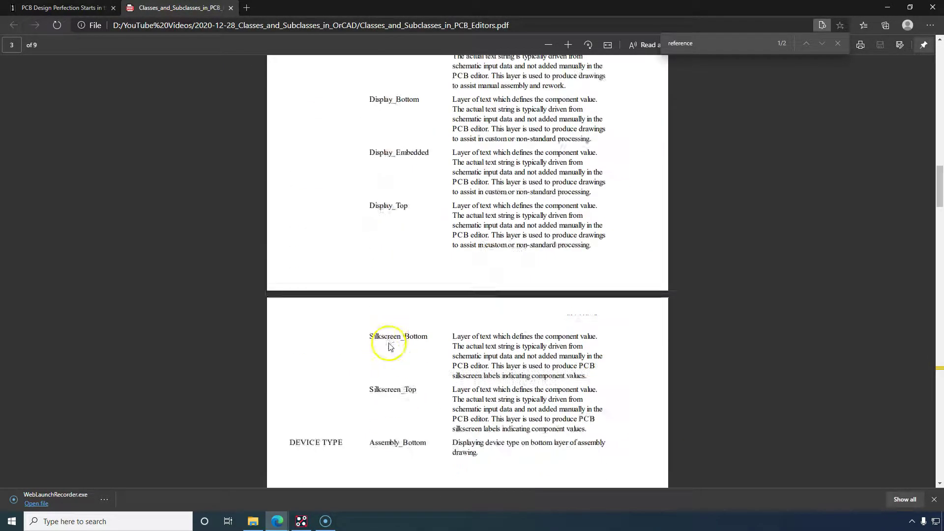
scroll(385, 323, down, 18)
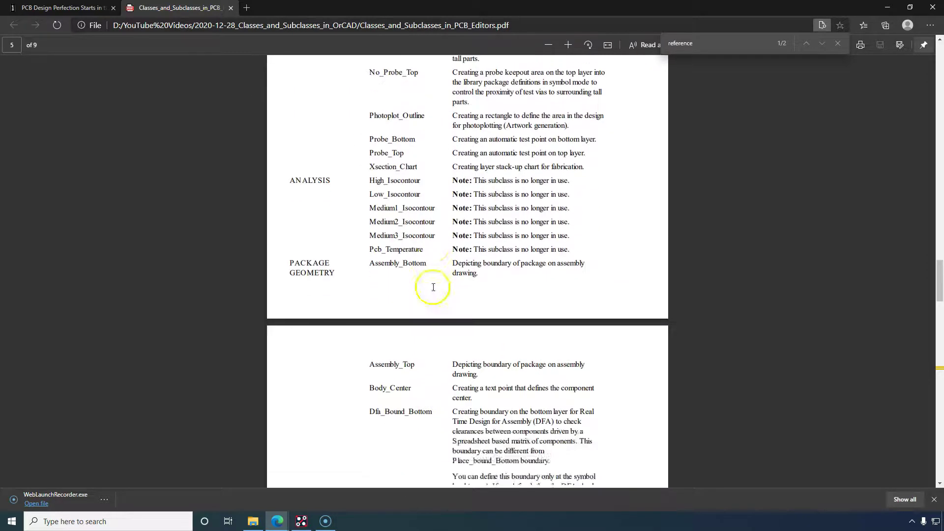
scroll(378, 228, up, 4)
scroll(454, 275, down, 3)
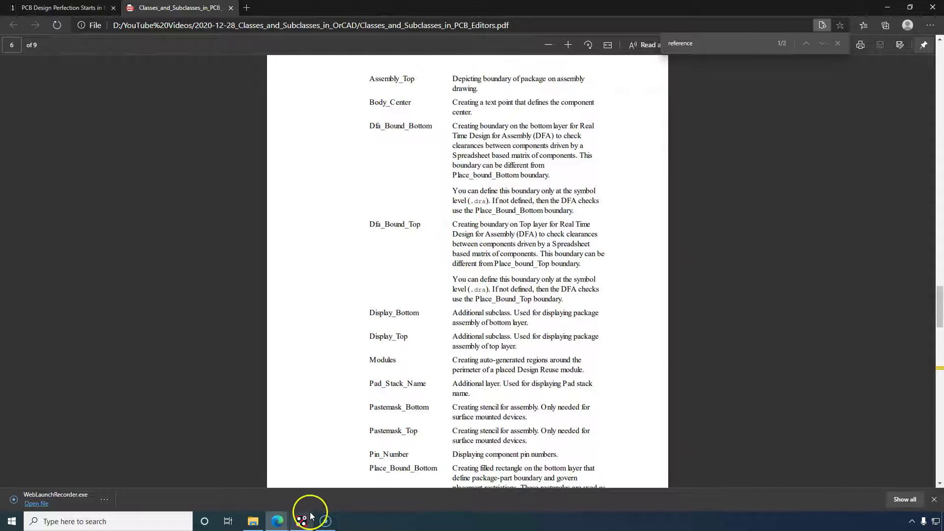
Compare the assembly outline with the QFN Land Pattern Details drawing in the browser and return to Allegro
click(82, 8)
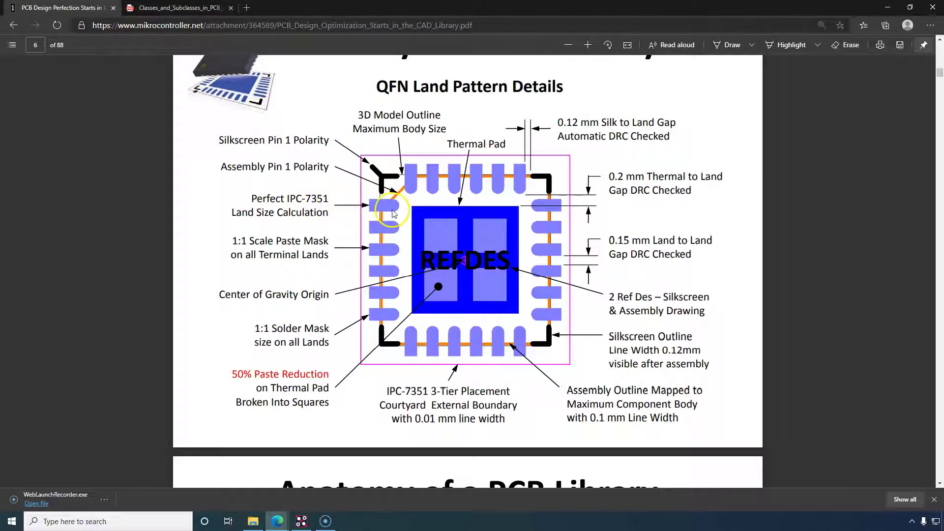
click(305, 523)
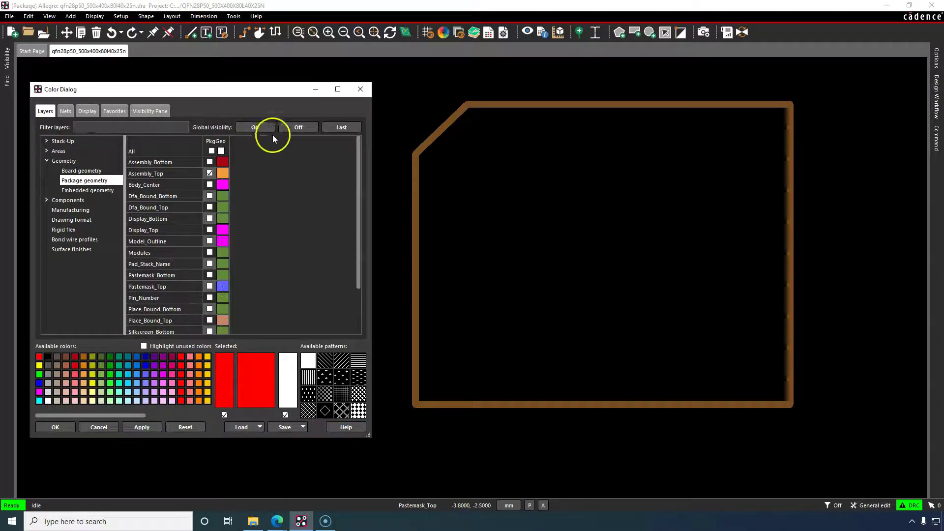
Hide all layers and show only the Top subclass of the Stack-Up Conductor pins
click(297, 127)
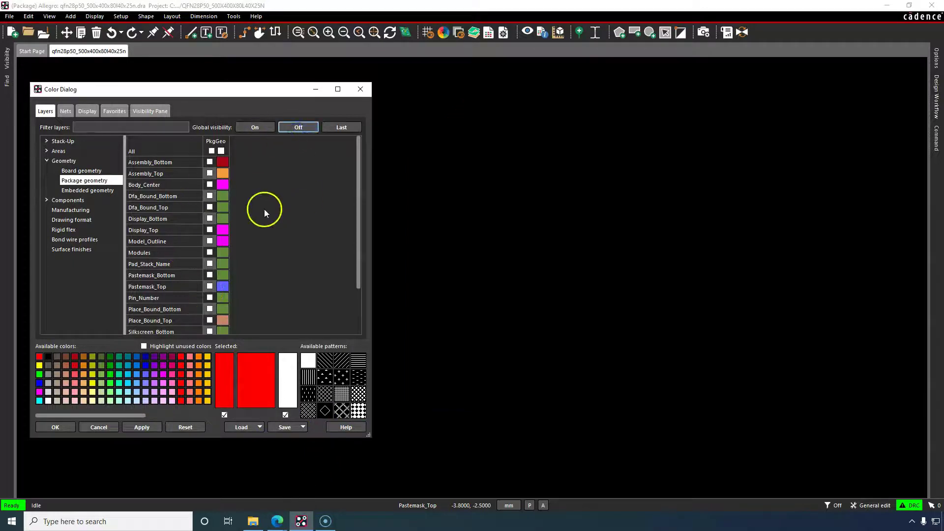
click(46, 141)
click(56, 151)
click(75, 161)
click(189, 163)
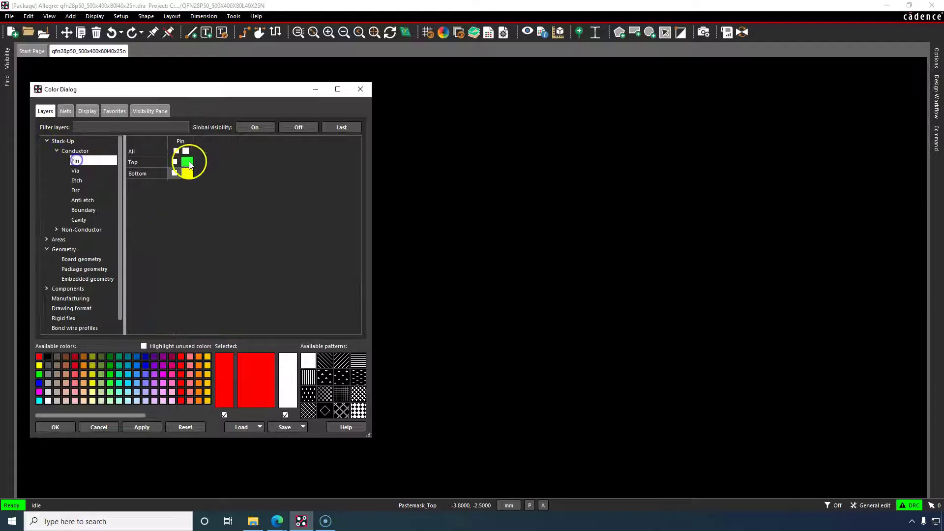
click(174, 162)
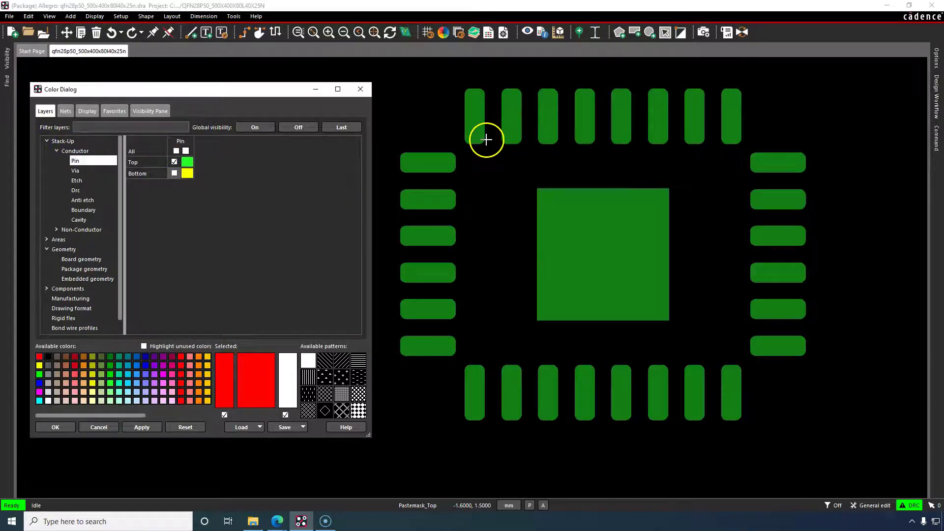
click(430, 156)
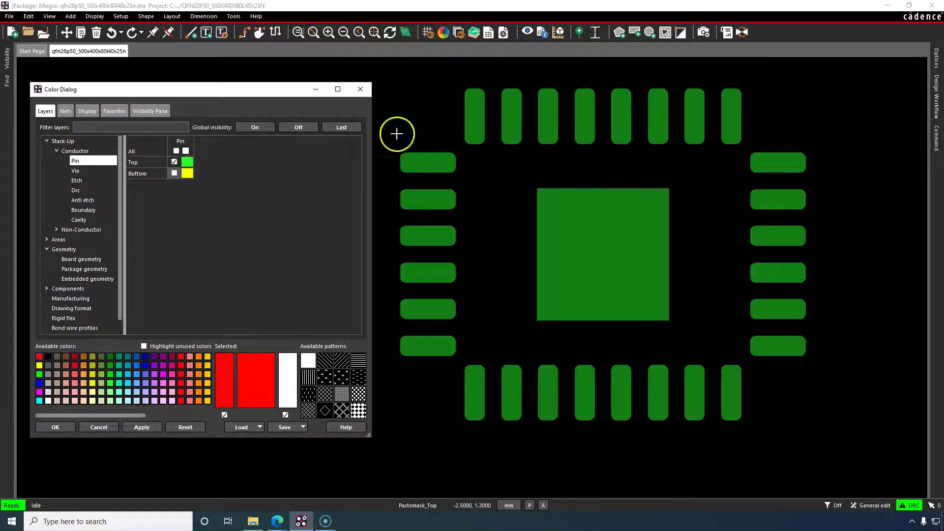
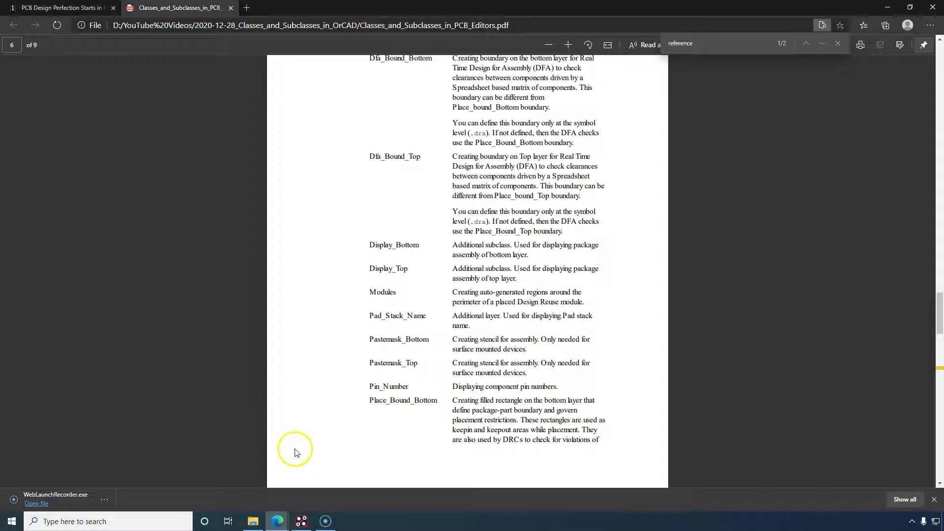
Check the lands and paste mask callouts in the browser's QFN Land Pattern Details drawing and return to Allegro
click(278, 524)
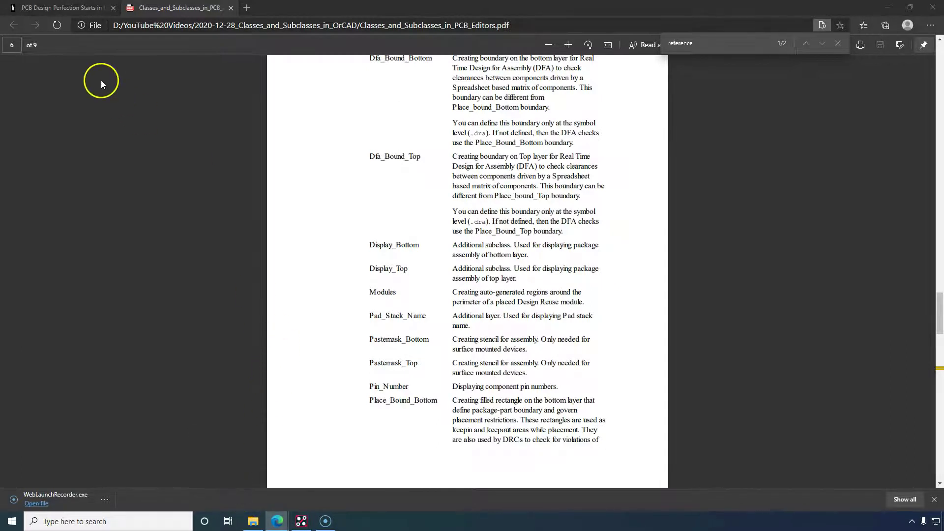
click(74, 8)
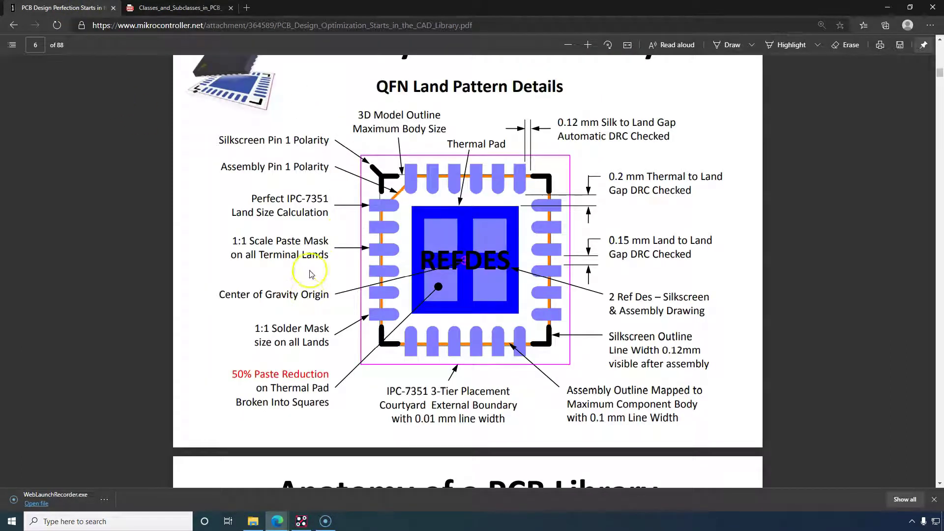
click(302, 521)
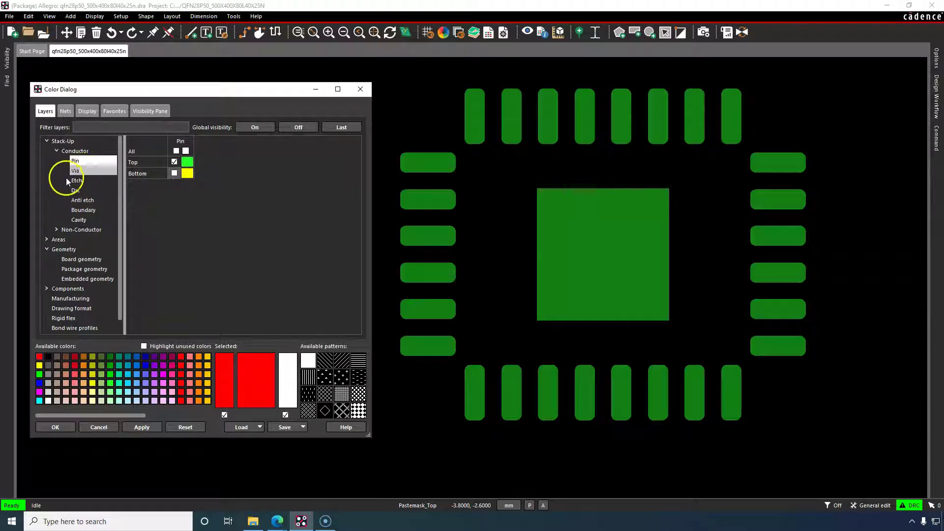
Isolate the Pastemask_Top subclass of the Stack-Up Non-Conductor pins, with all other layers hidden
click(57, 229)
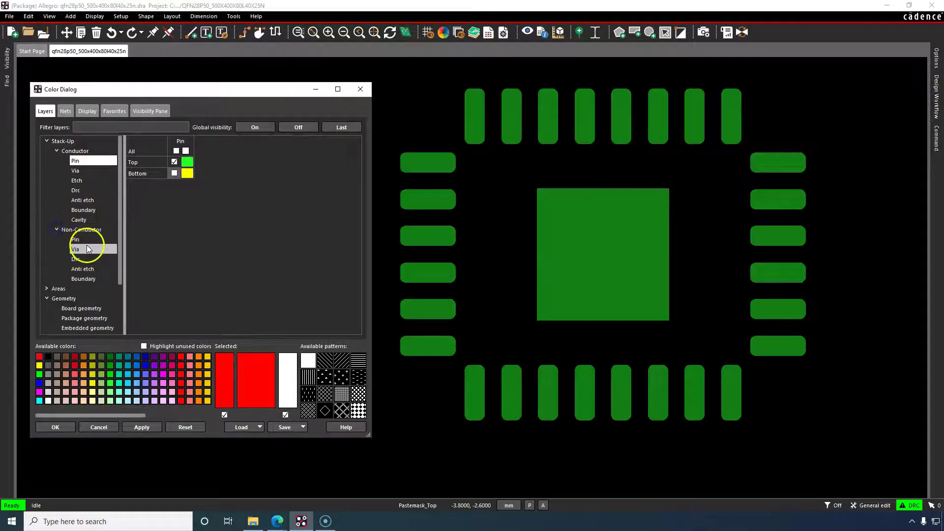
click(79, 239)
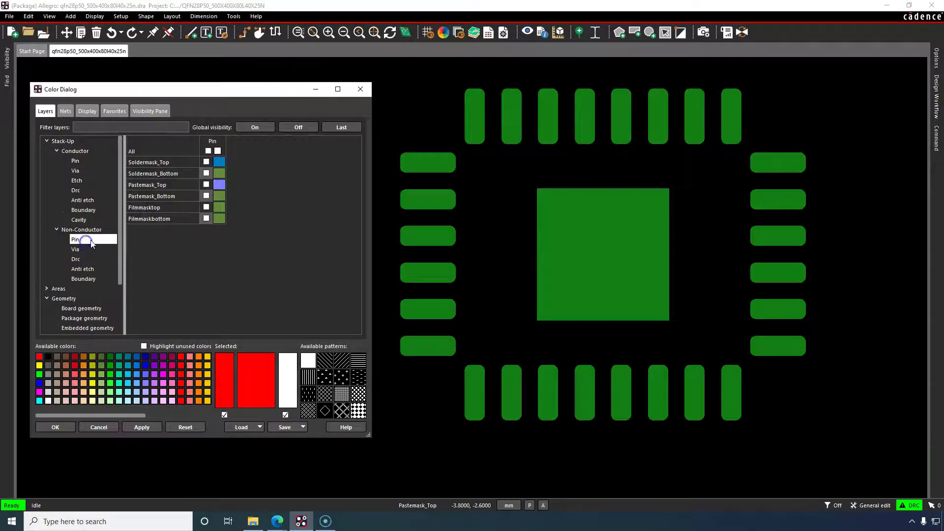
click(206, 185)
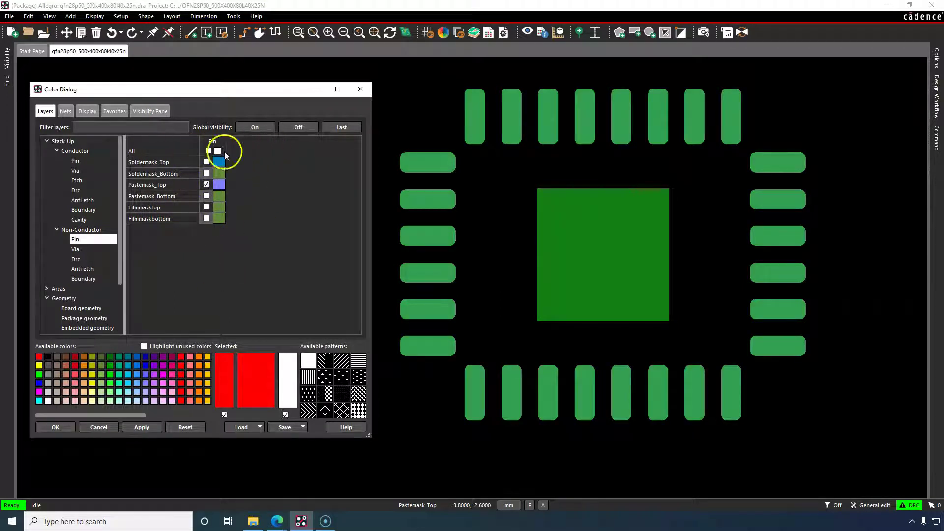
click(297, 128)
click(207, 185)
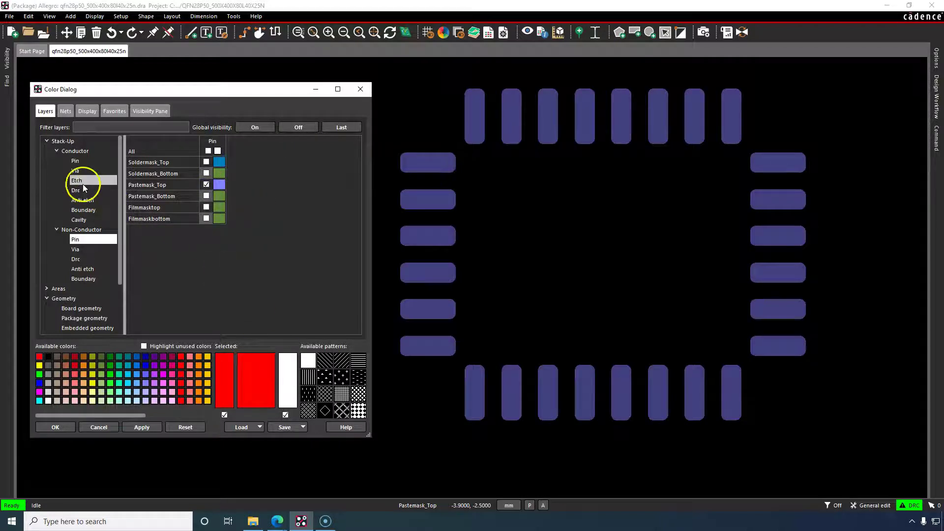
Show the Package geometry Pastemask_Top subclass together with the pin paste mask to inspect it, and hide it again
scroll(104, 270, down, 2)
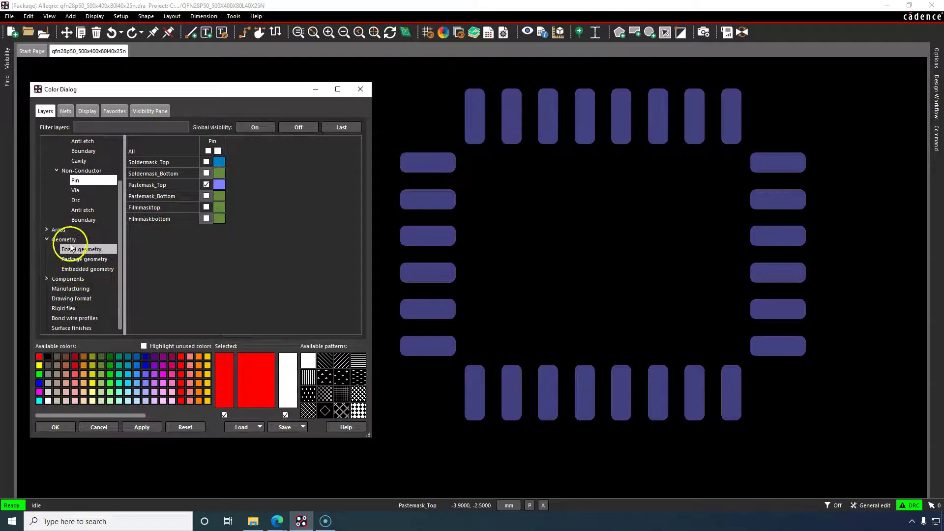
click(83, 258)
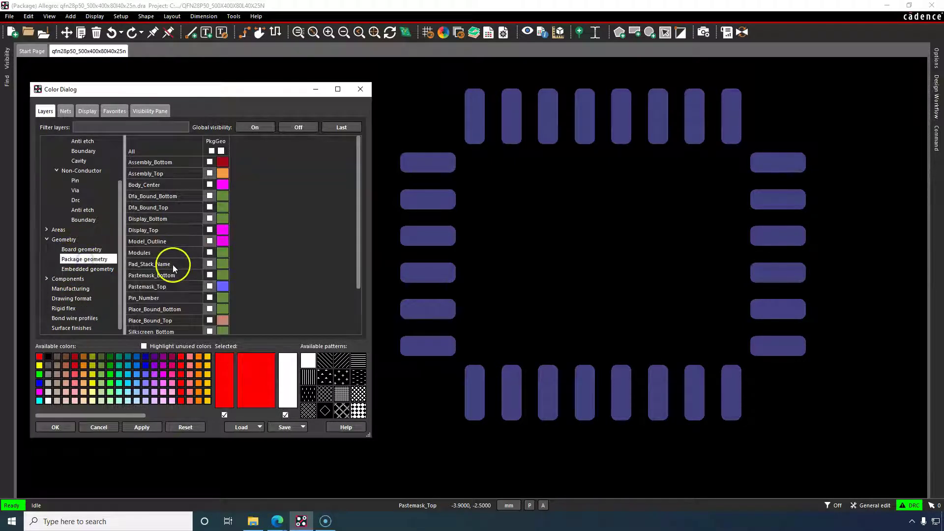
scroll(172, 264, down, 1)
click(209, 249)
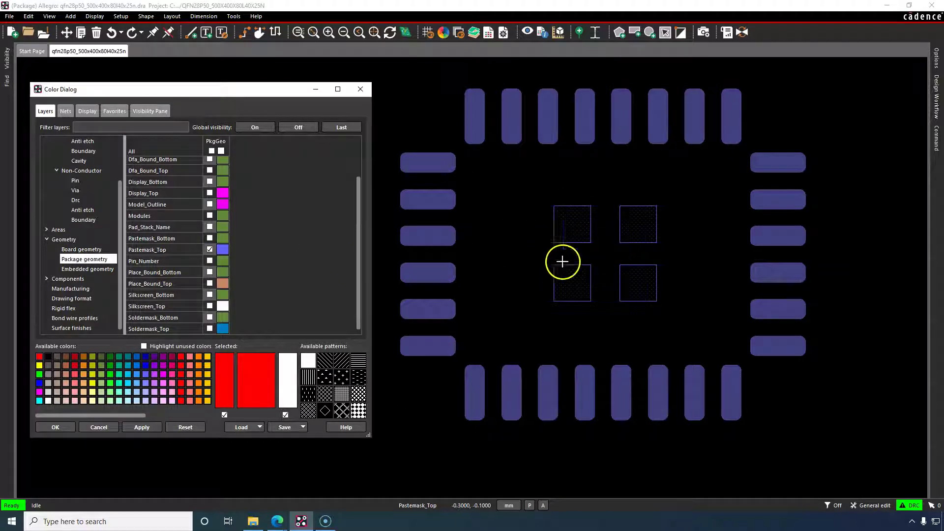
click(209, 249)
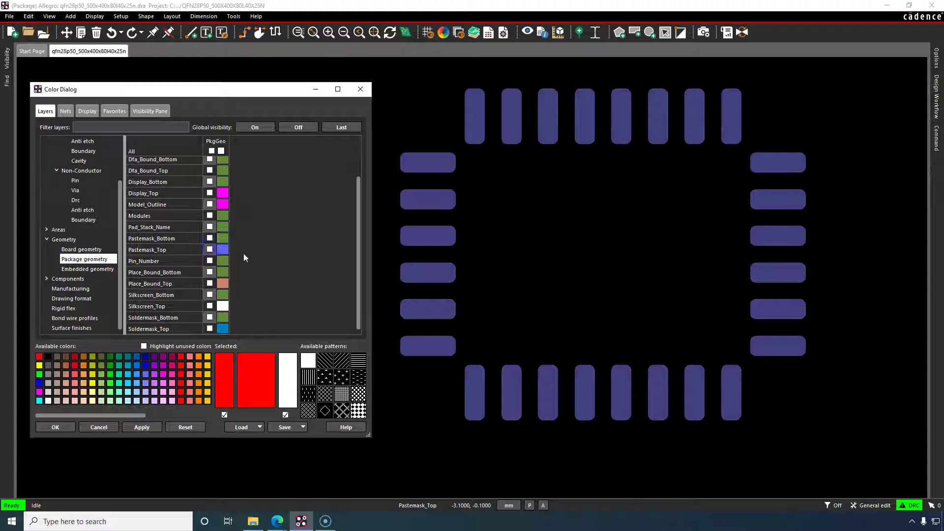
Review the Stack-Up Non-Conductor Pin subclasses again in the Color Dialog
click(279, 521)
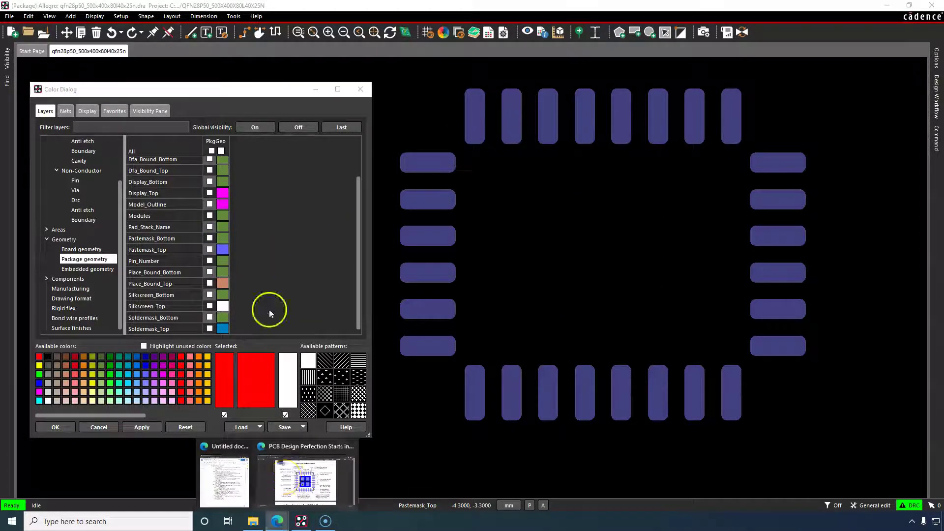
scroll(99, 226, up, 2)
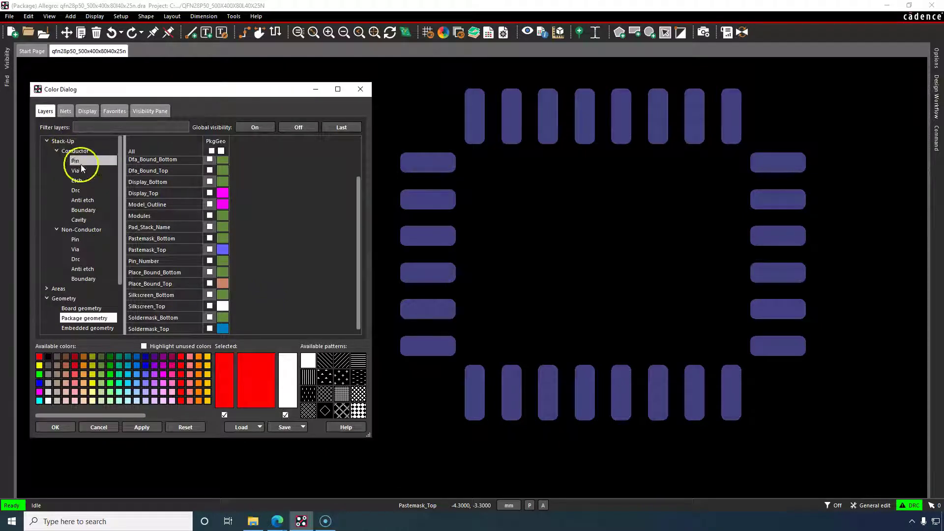
click(89, 240)
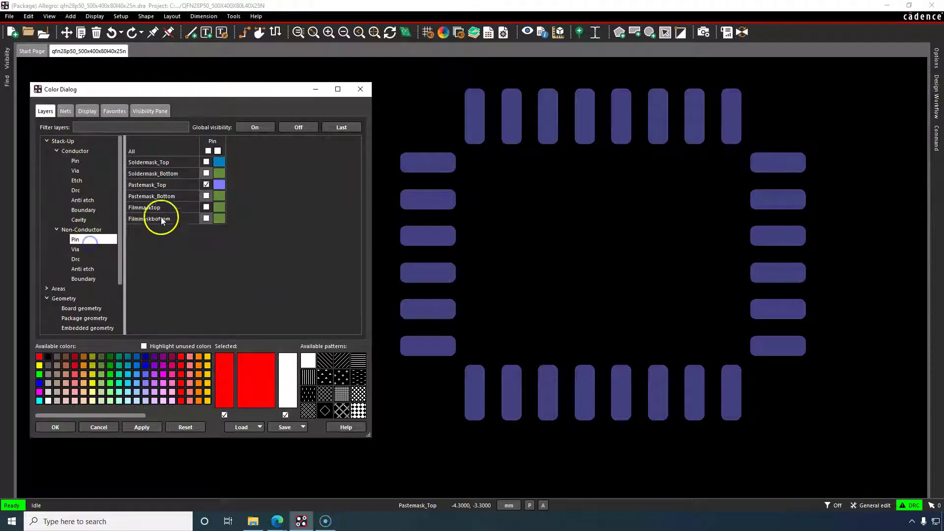
click(180, 400)
click(147, 426)
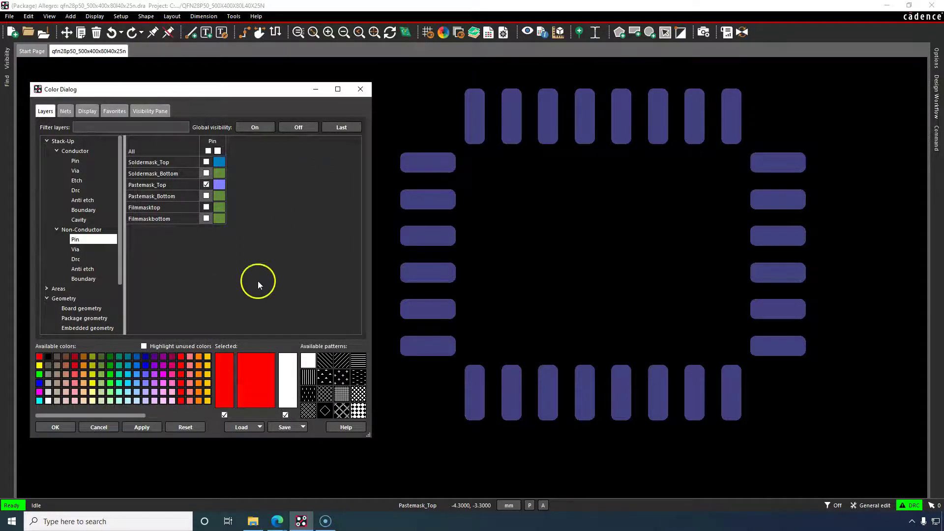
Compare the isolated pin paste mask with the QFN Land Pattern Details drawing in the browser and return to Allegro
click(278, 521)
click(305, 482)
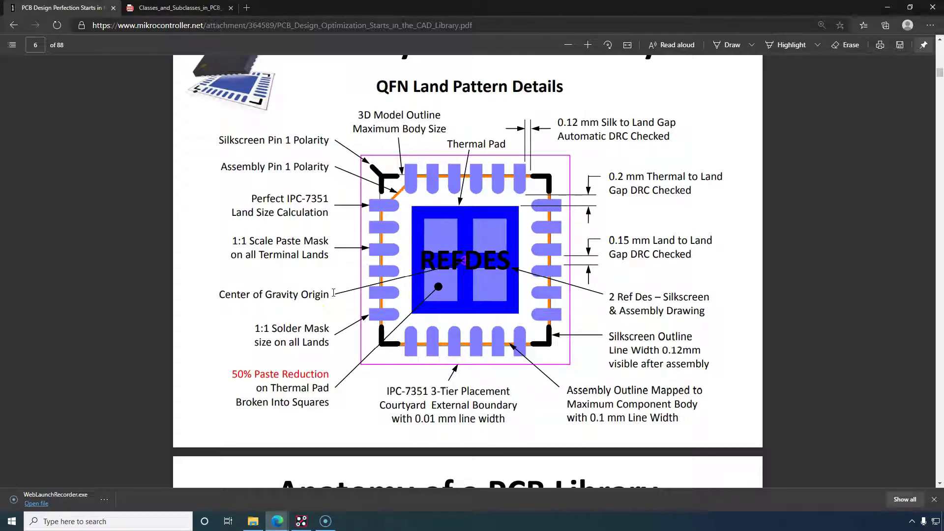
click(303, 521)
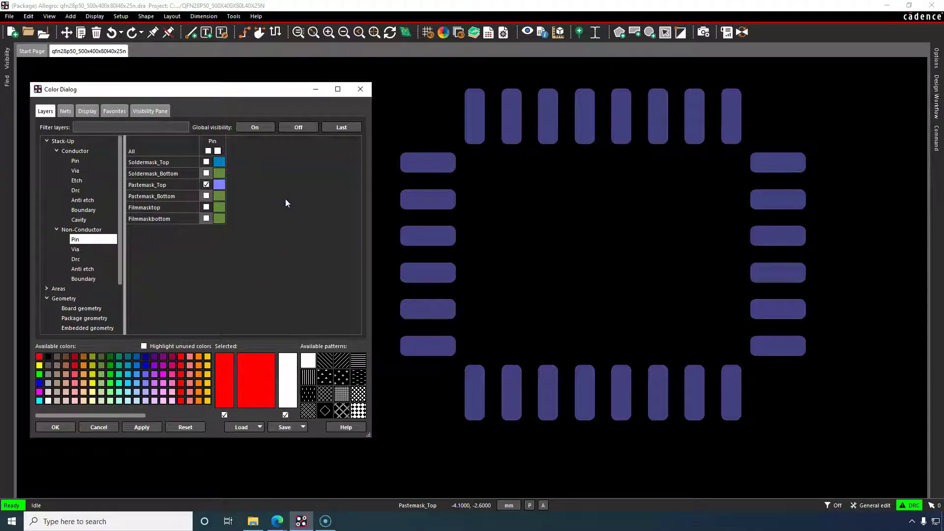
Hide all layers and show only the Package geometry Body_Center subclass
click(289, 128)
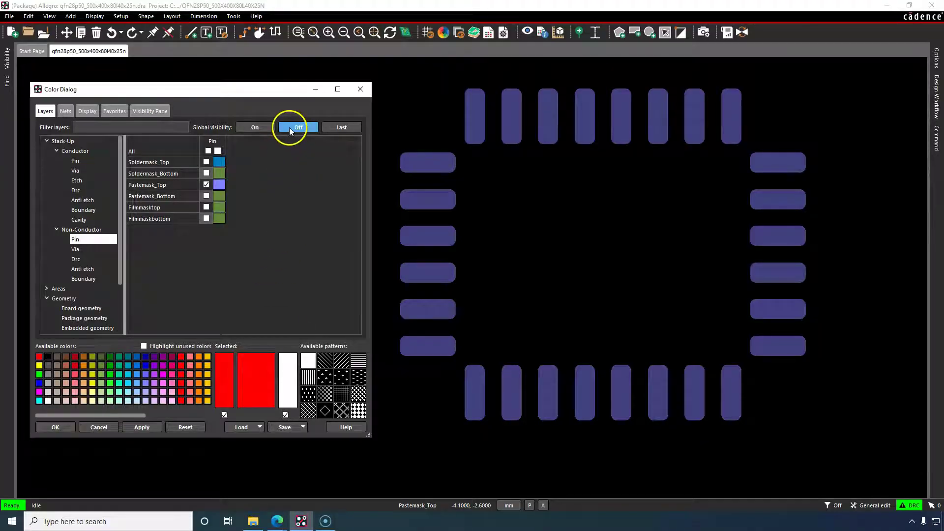
click(47, 141)
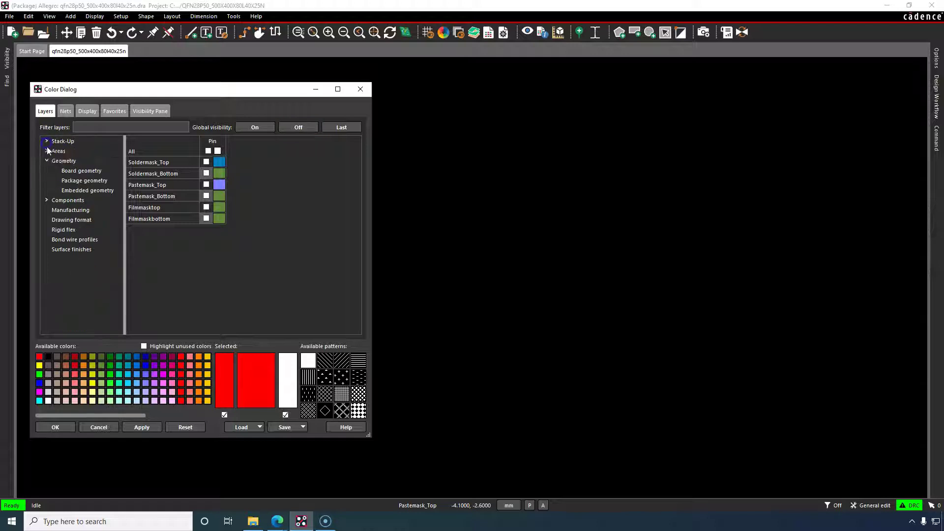
click(74, 180)
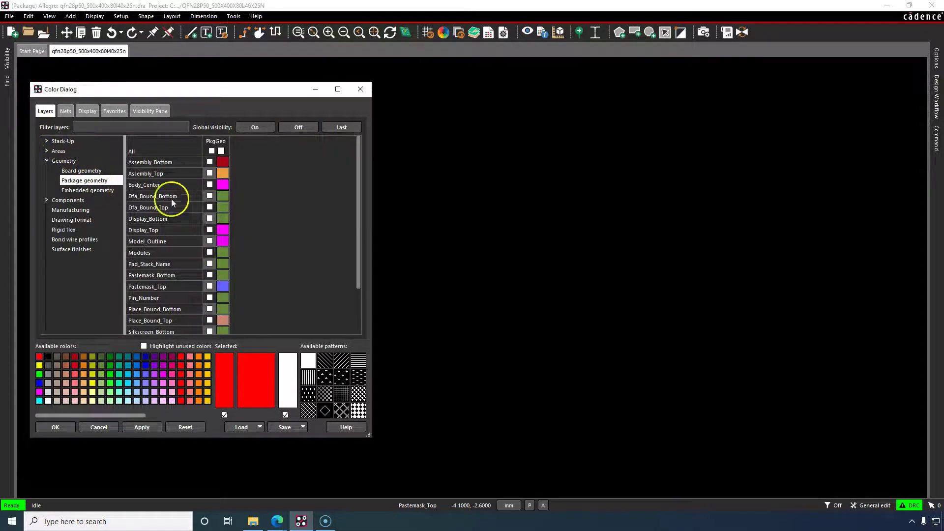
scroll(179, 262, down, 1)
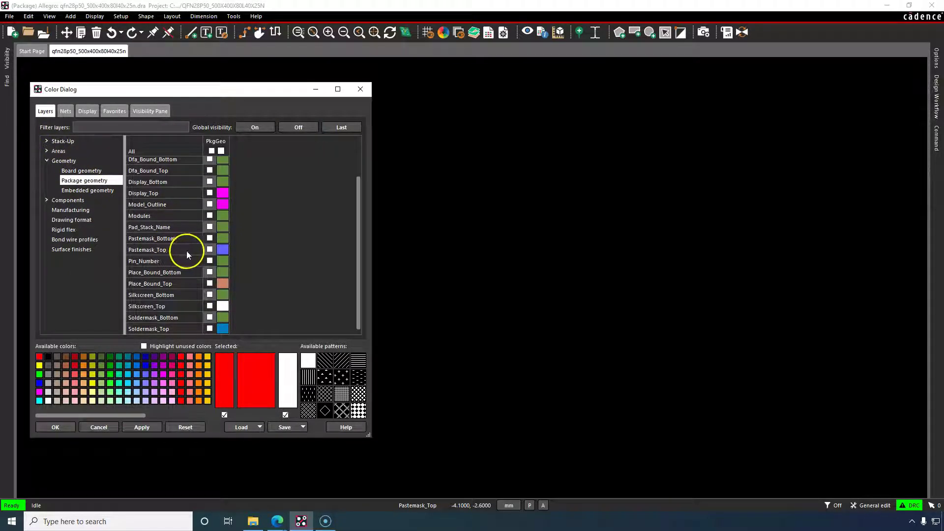
scroll(189, 251, up, 1)
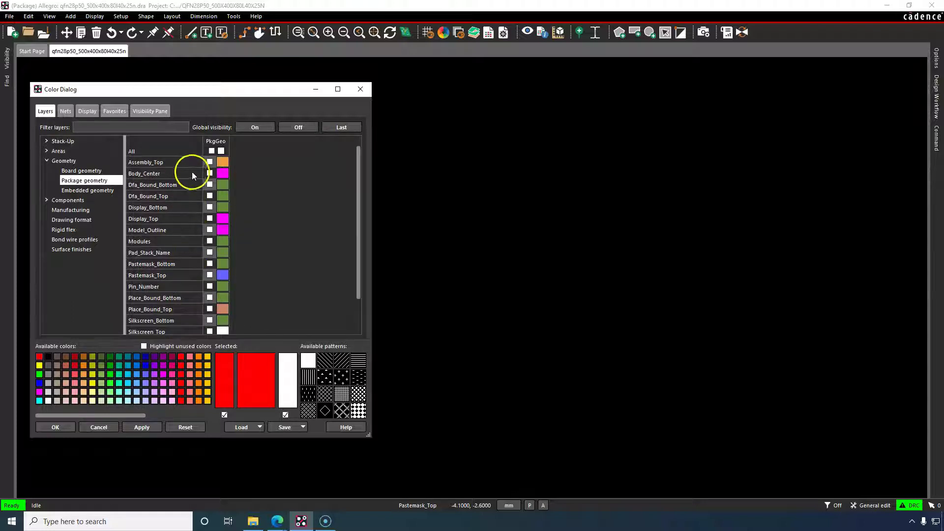
click(209, 173)
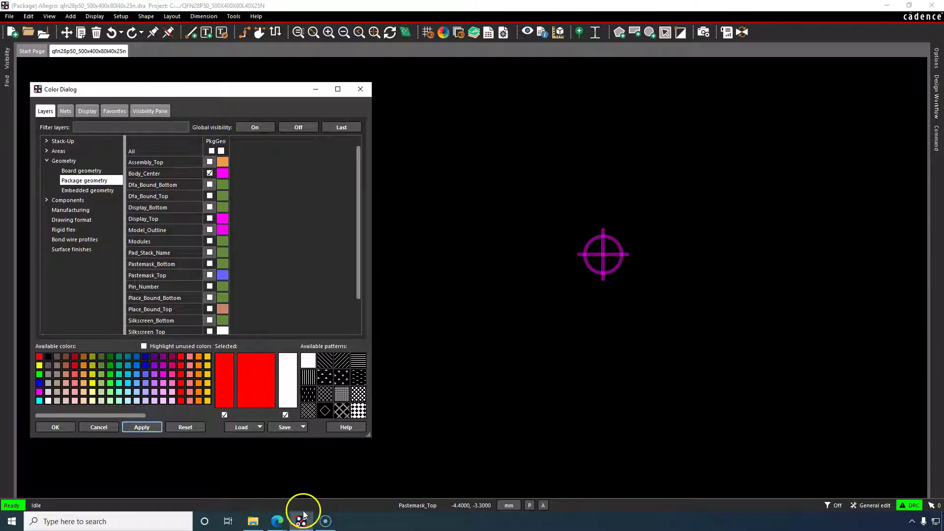
Look up the Body_Center description in the browser's Classes and Subclasses PDF and return to Allegro
click(277, 520)
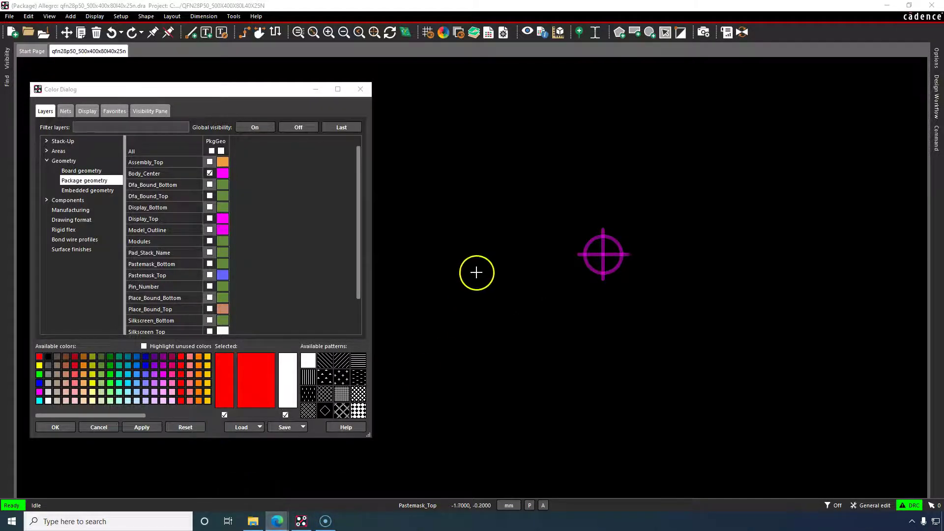
click(270, 516)
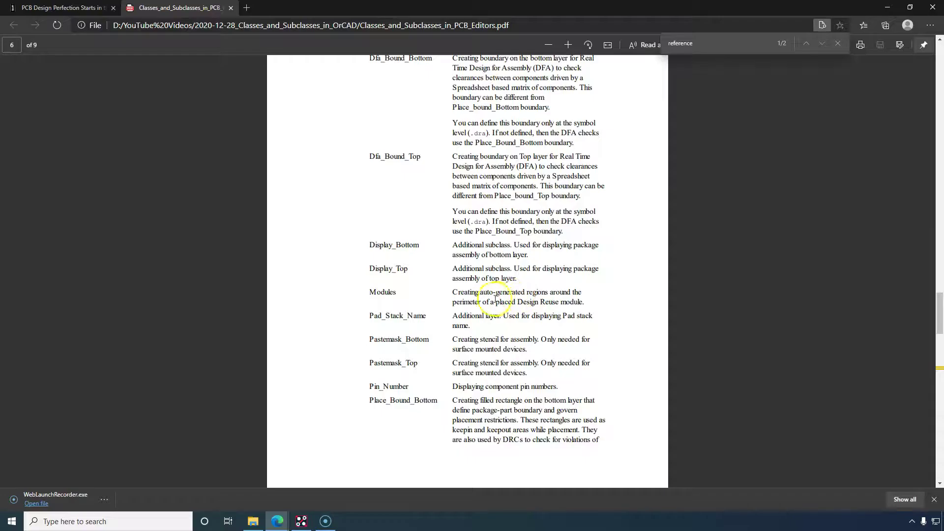
scroll(444, 244, up, 3)
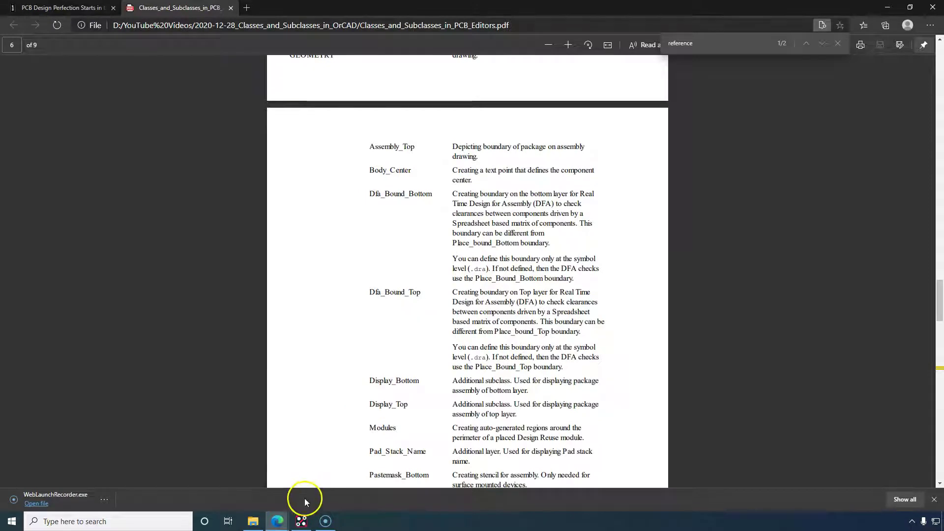
click(302, 521)
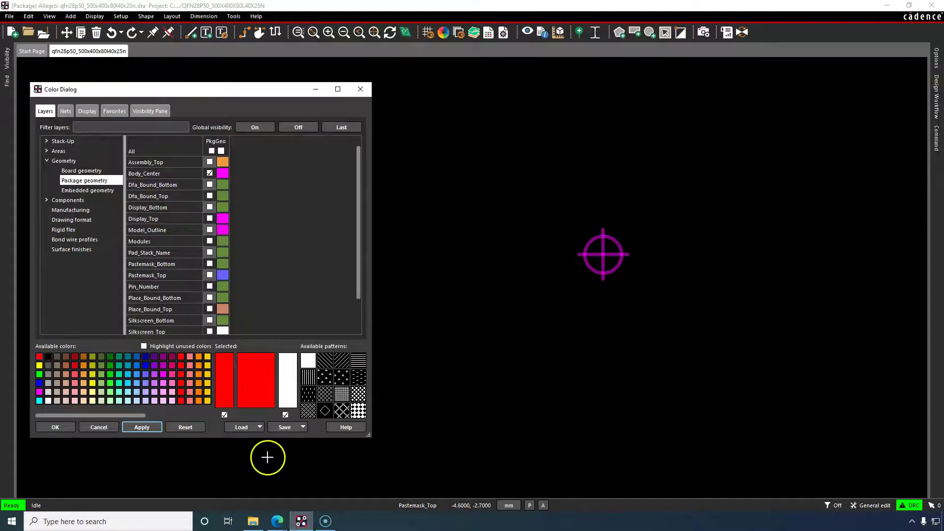
Compare the body center marker with the Center of Gravity Origin in the browser's QFN Land Pattern Details drawing
mouse_move(275, 521)
click(301, 493)
click(74, 8)
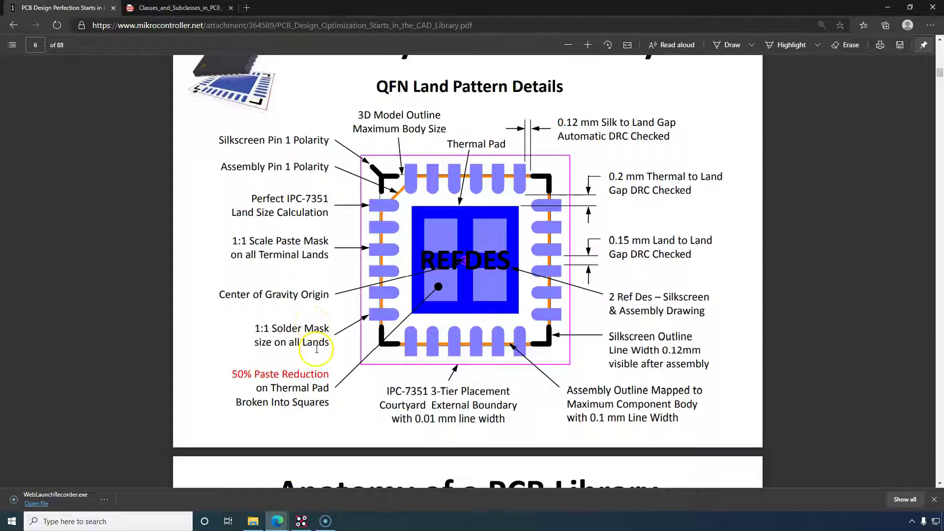
Return to Allegro and list the Pin subclasses under Stack-Up Non-Conductor
click(301, 521)
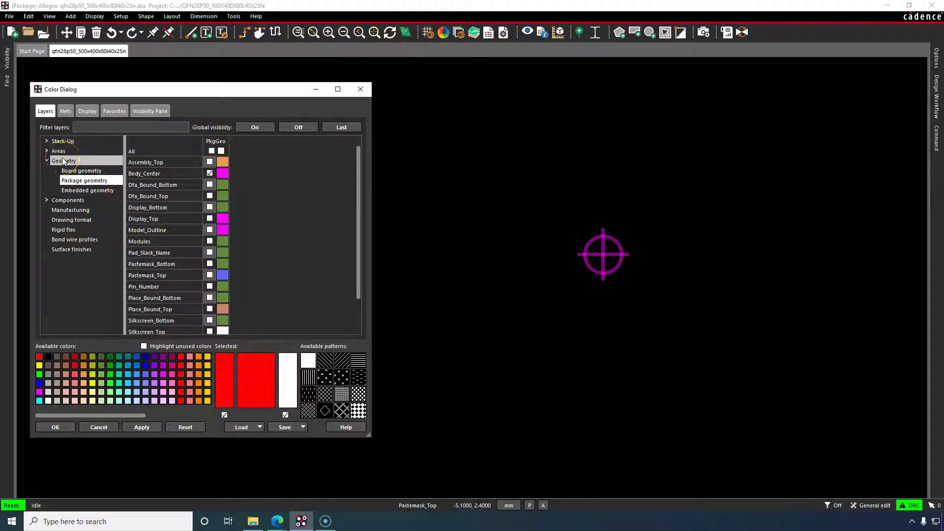
click(47, 141)
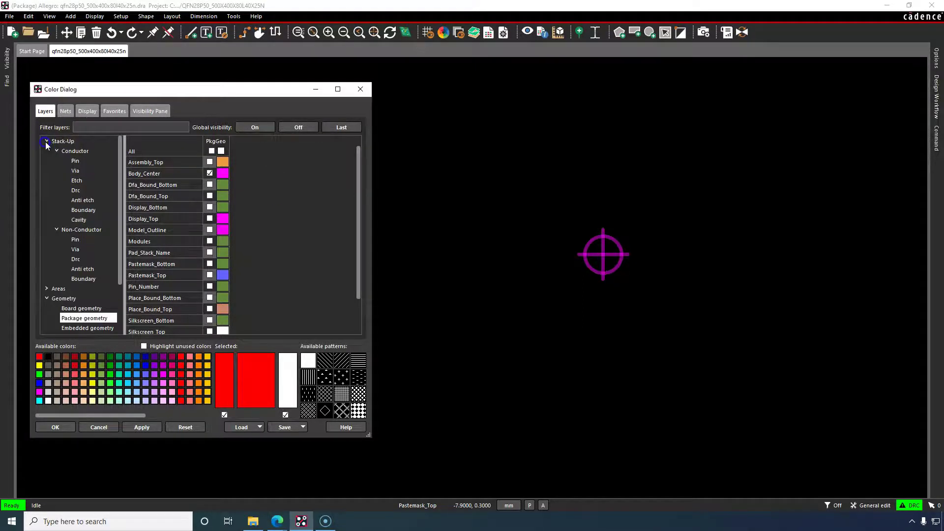
click(81, 229)
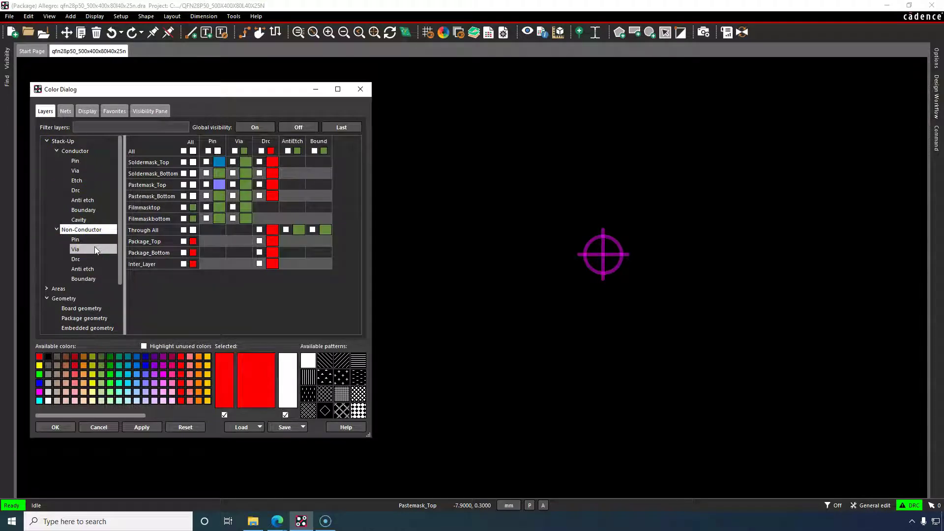
click(94, 240)
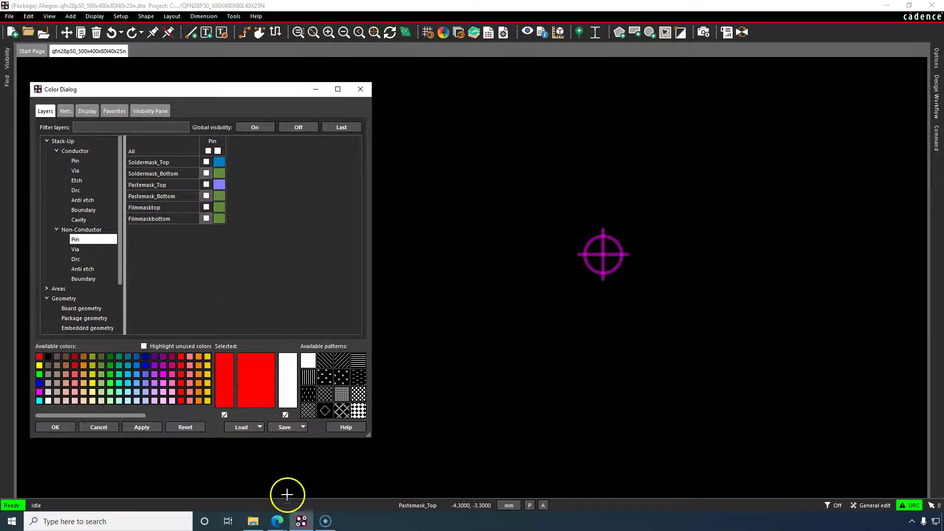
Check the 1:1 Solder Mask note in the browser's QFN Land Pattern Details drawing and return to Allegro
mouse_move(278, 523)
click(310, 489)
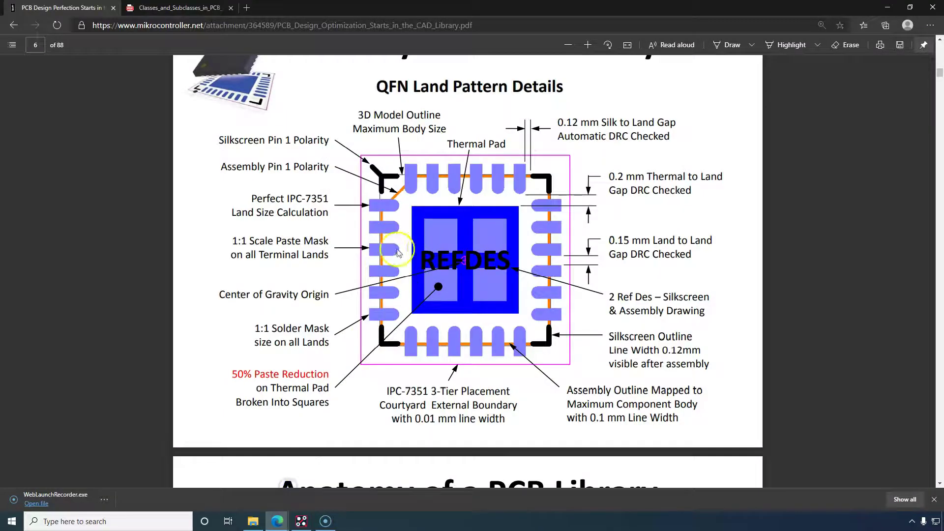
click(301, 521)
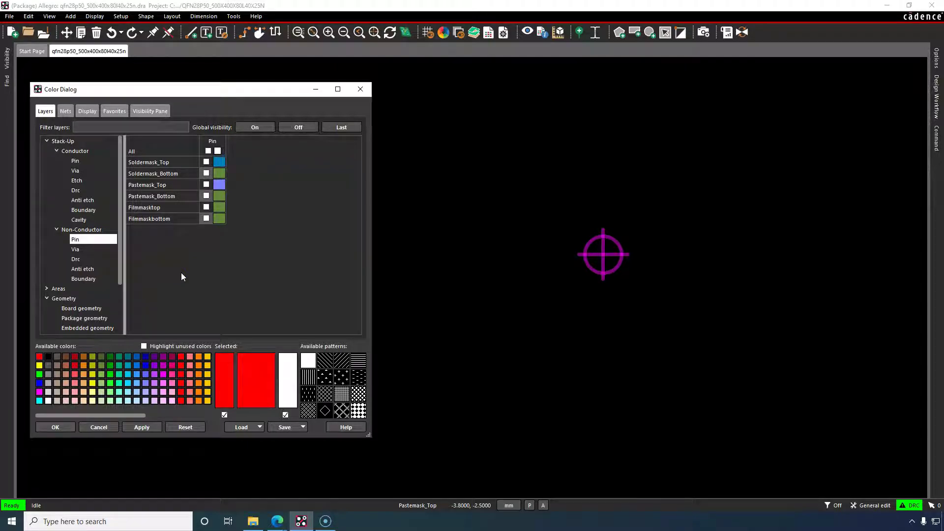
Show the Soldermask_Top layer for the Non-Conductor pins alongside the body center marker
click(173, 225)
click(85, 140)
click(111, 240)
click(147, 191)
click(206, 174)
click(206, 162)
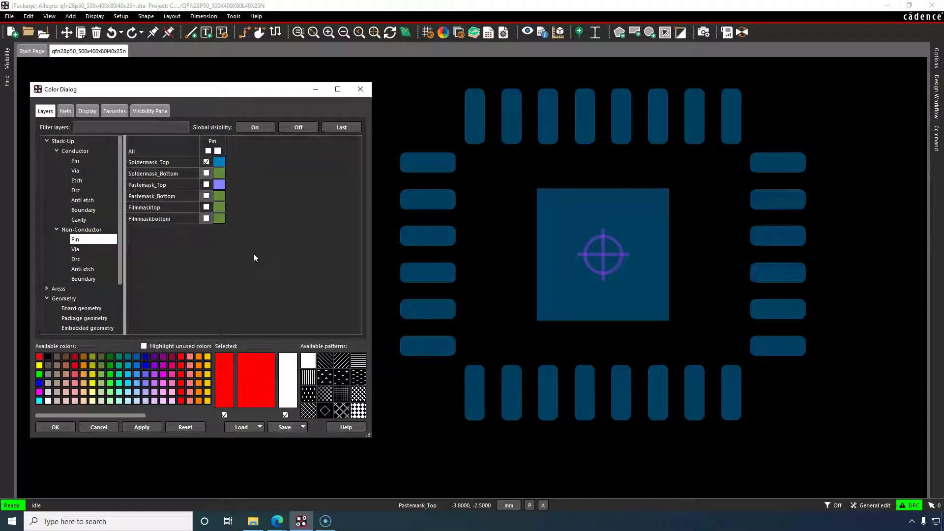
click(206, 174)
Turn on the Soldermask_Top subclass of Package geometry
scroll(81, 245, down, 2)
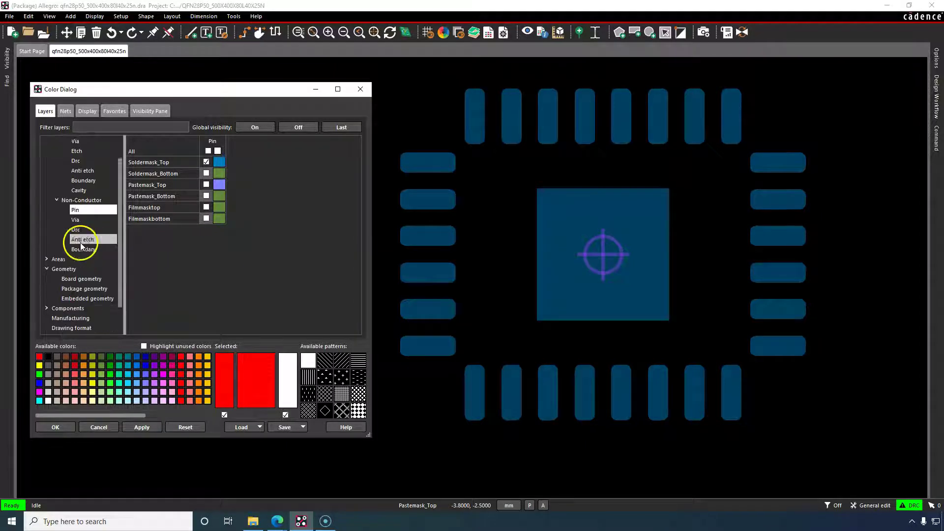
click(88, 259)
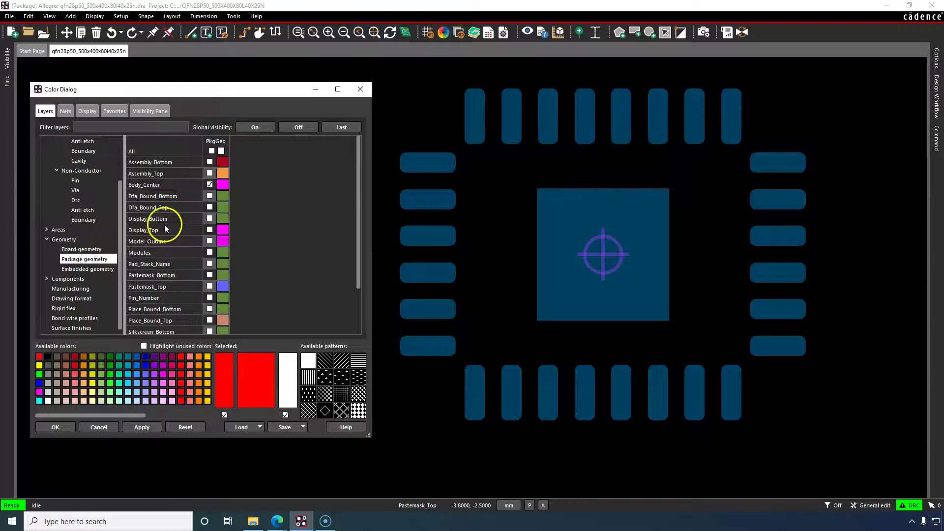
scroll(157, 257, down, 1)
click(210, 329)
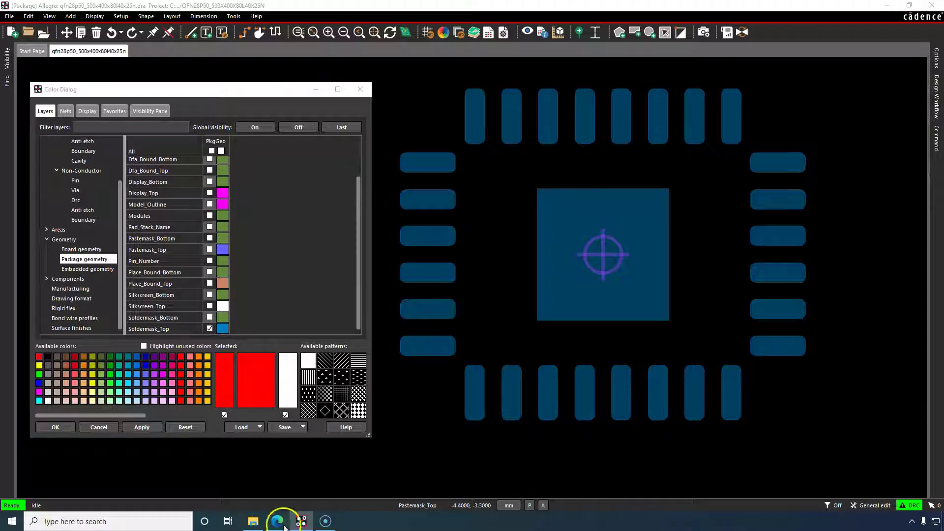
Compare the solder mask on the pins and thermal pad with the browser's QFN Land Pattern Details drawing and return to Allegro
mouse_move(276, 521)
click(302, 475)
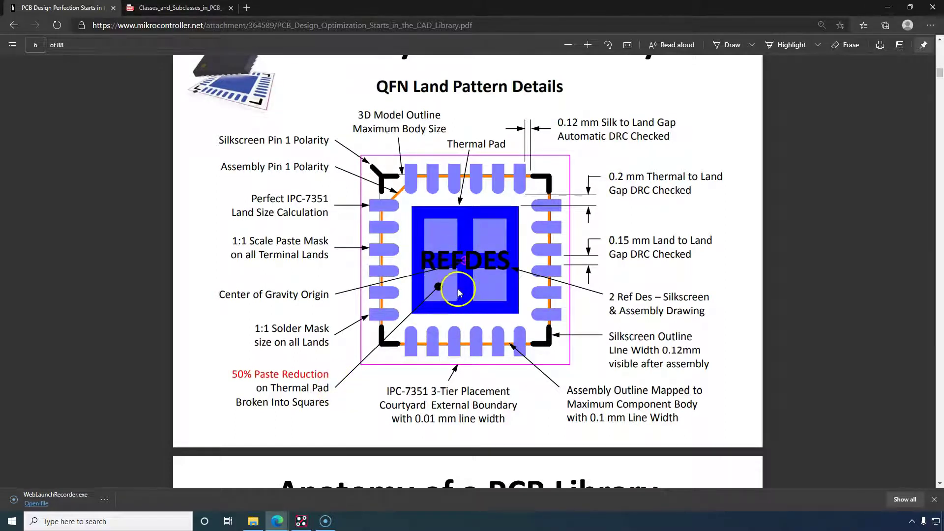
click(301, 521)
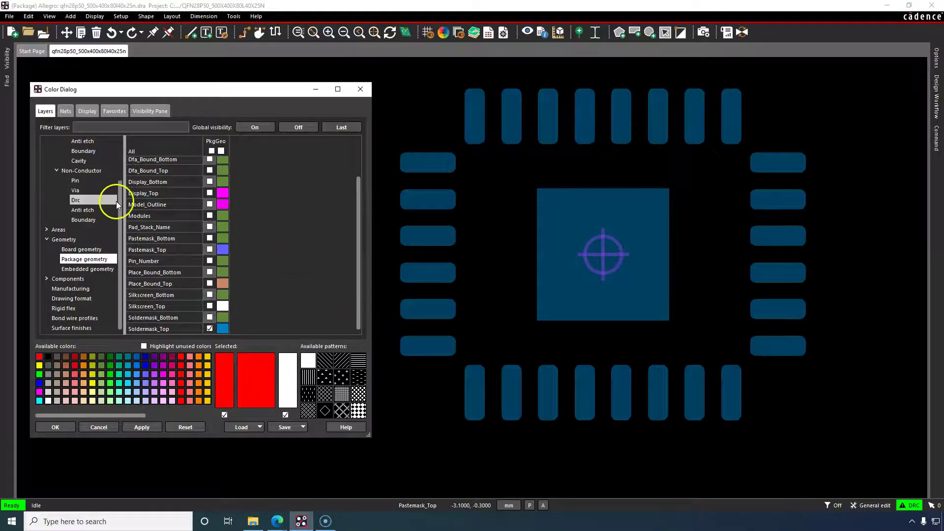
mouse_move(277, 520)
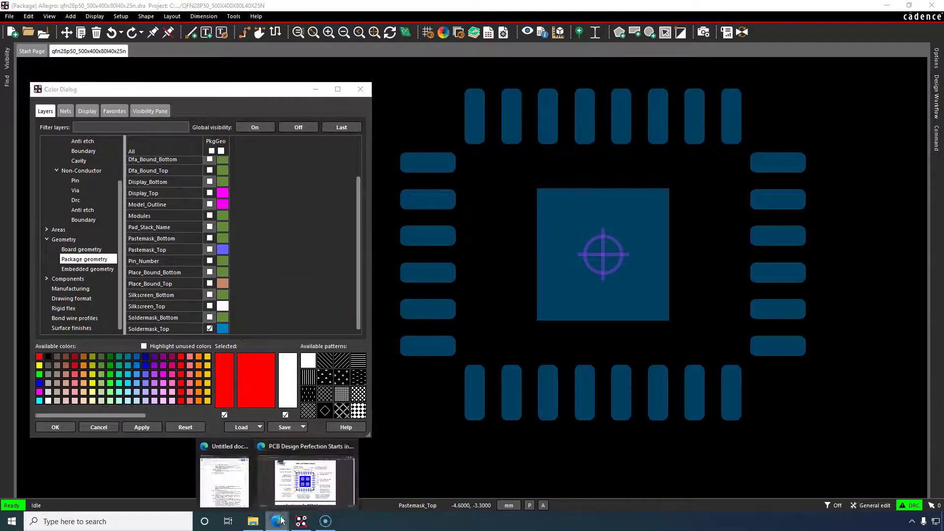
click(296, 485)
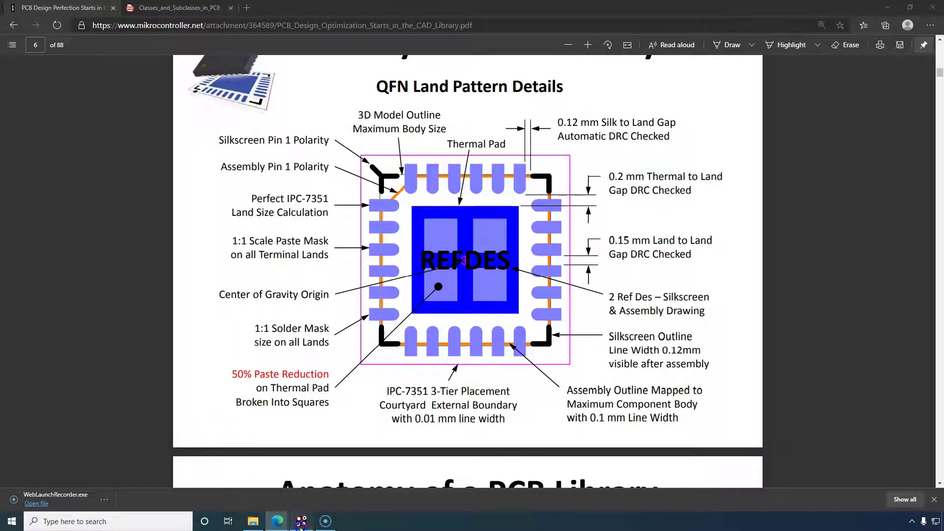
click(278, 514)
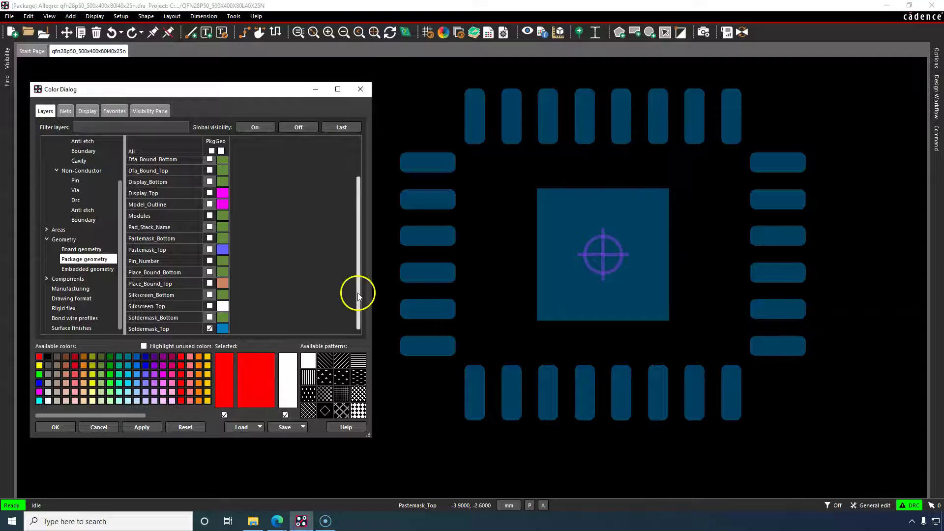
Hide all layers and show only the Package geometry Place_Bound_Top subclass
click(304, 264)
click(131, 219)
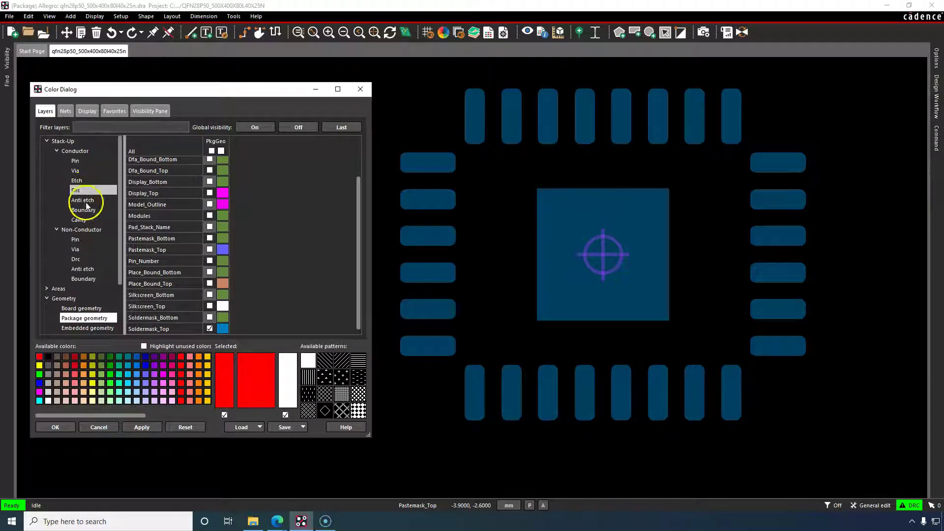
scroll(89, 259, down, 1)
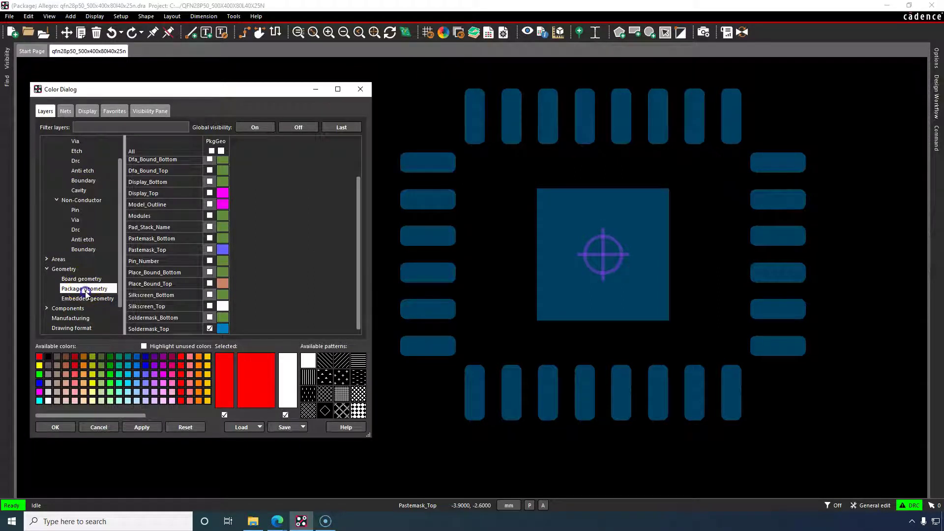
click(310, 129)
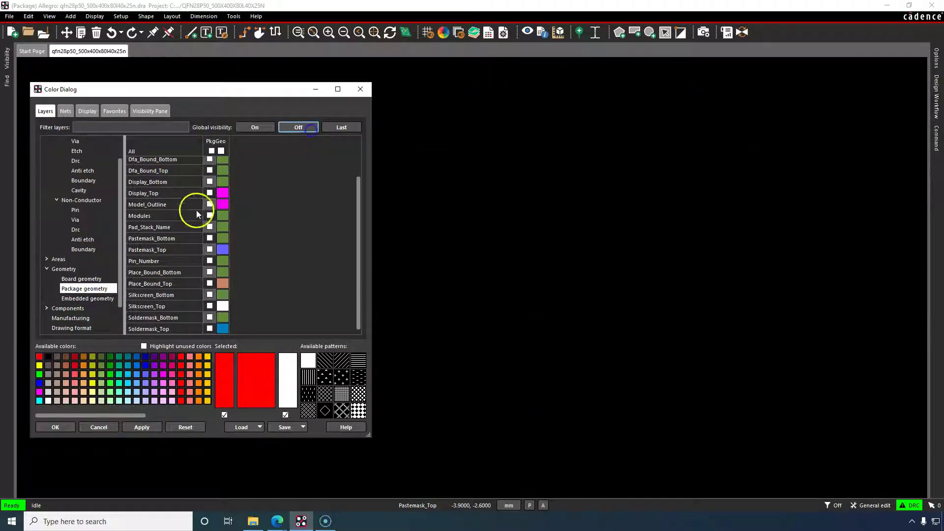
click(210, 284)
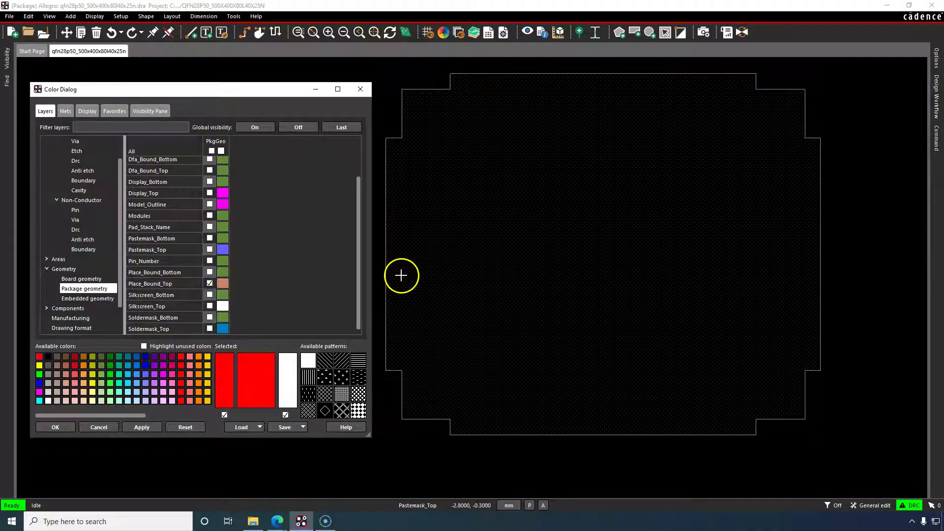
Show all layers and compare the footprint's placement boundary with the IPC-7351 courtyard in the browser's QFN Land Pattern Details drawing
click(257, 127)
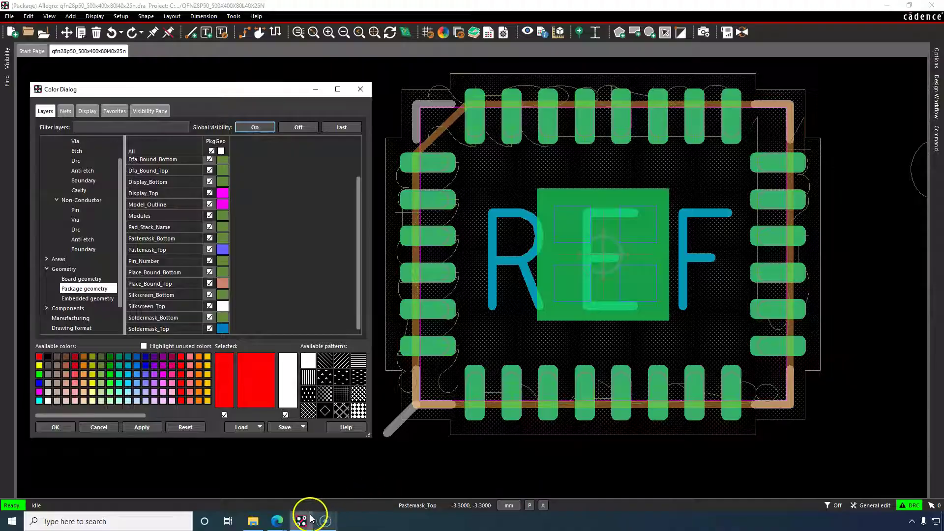
click(276, 521)
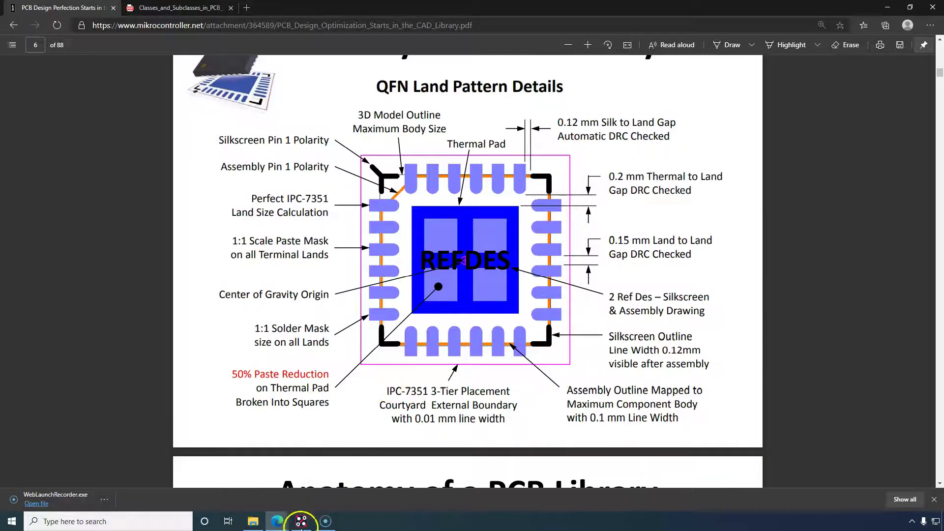
click(301, 522)
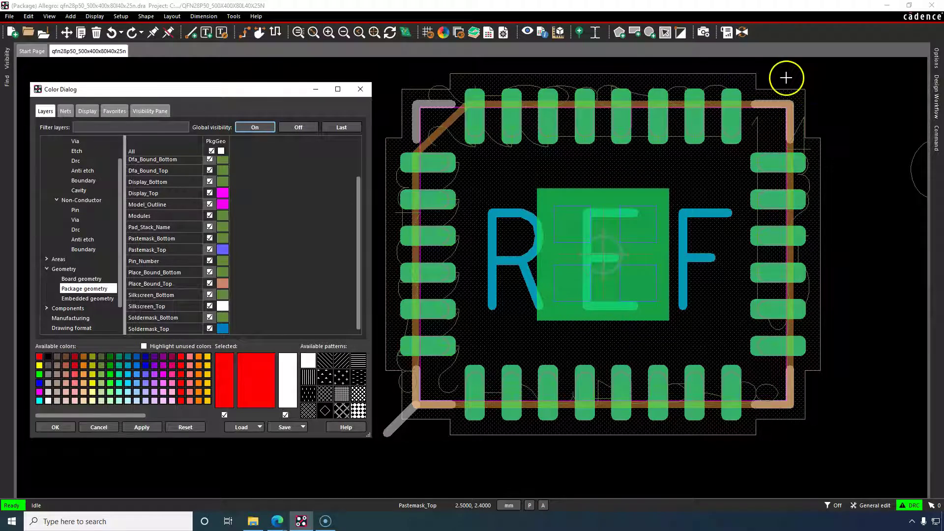
Look up the Assembly Outline note in the browser's QFN Land Pattern Details drawing and return to Allegro
click(366, 195)
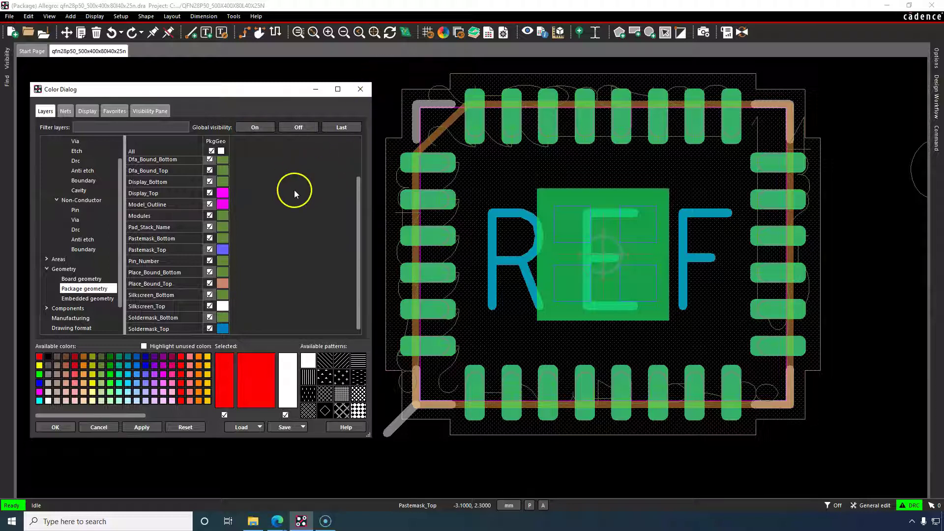
mouse_move(276, 521)
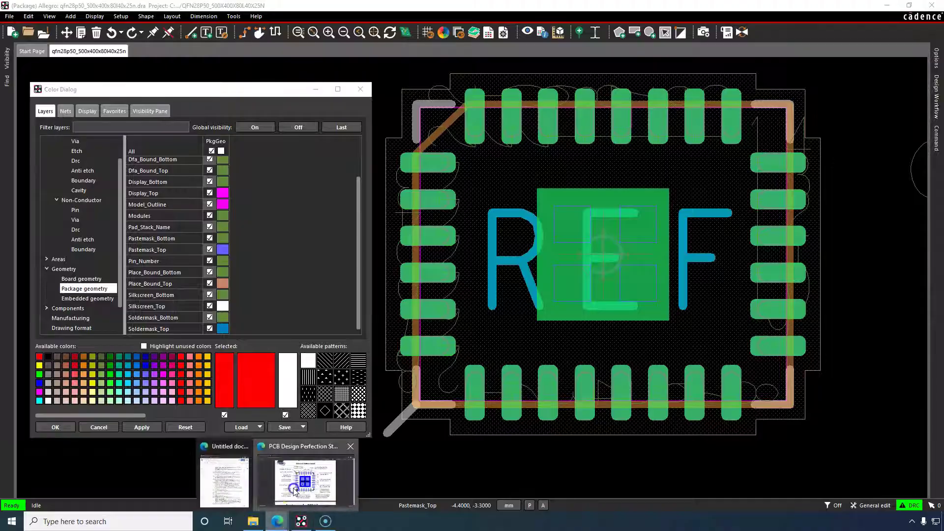
click(306, 479)
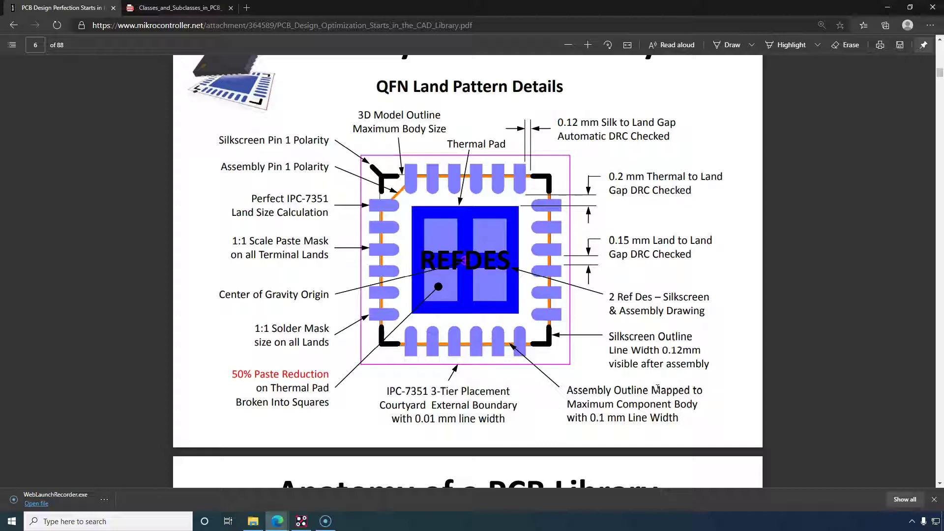
click(301, 521)
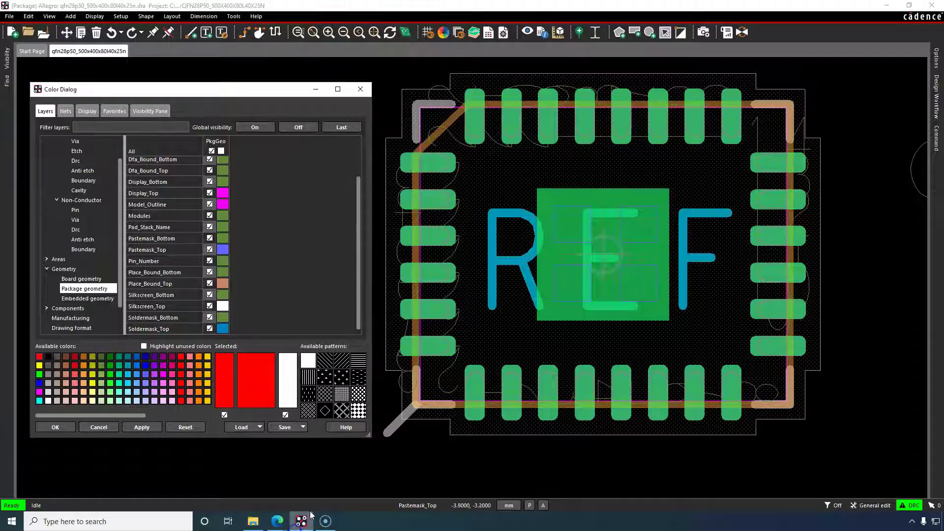
Hide all layers and show only the Package geometry Assembly_Top subclass
click(301, 127)
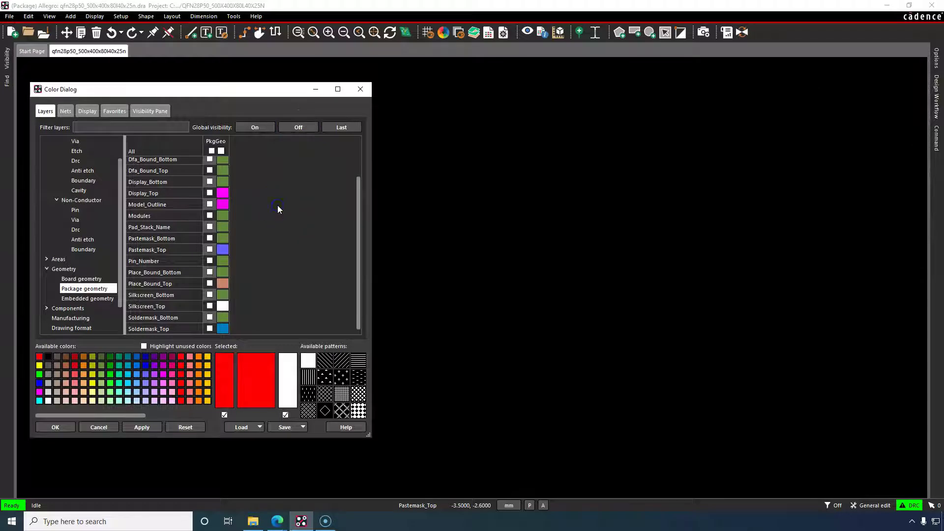
scroll(73, 214, up, 3)
scroll(76, 231, down, 3)
click(113, 290)
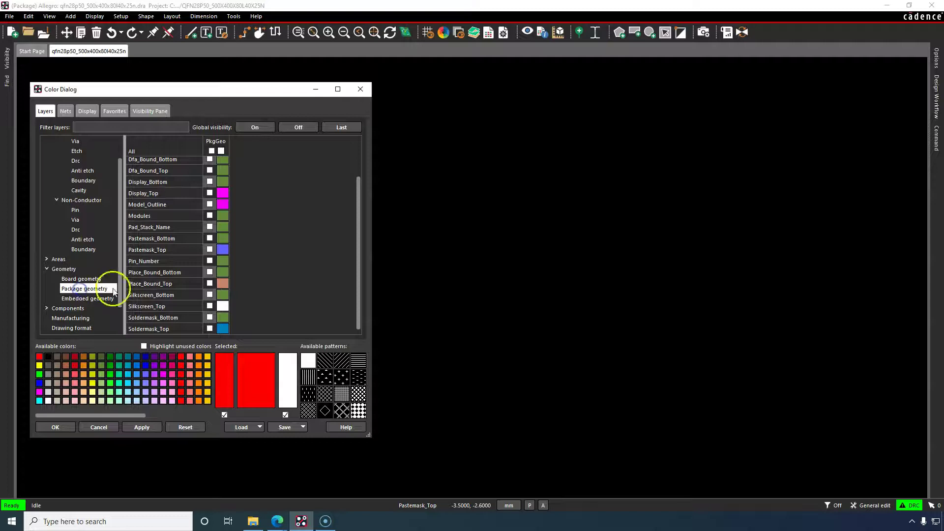
scroll(189, 214, up, 3)
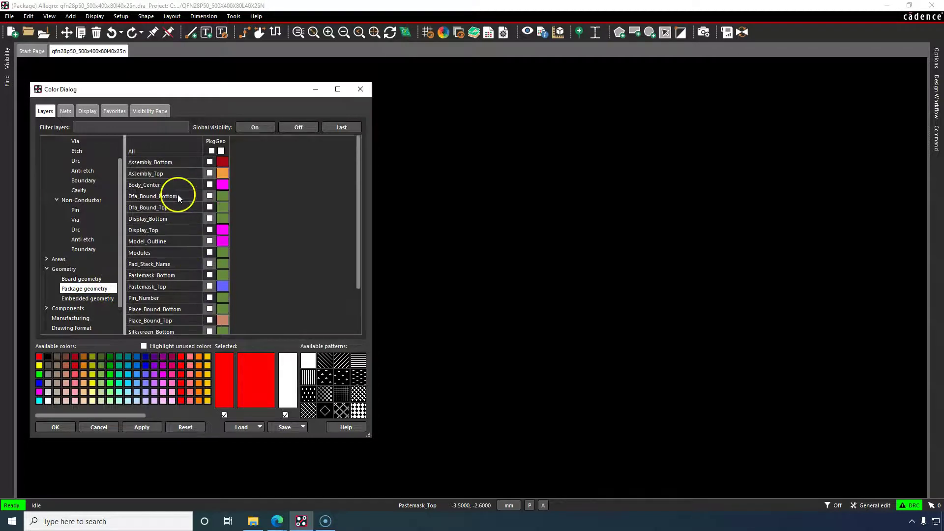
click(209, 174)
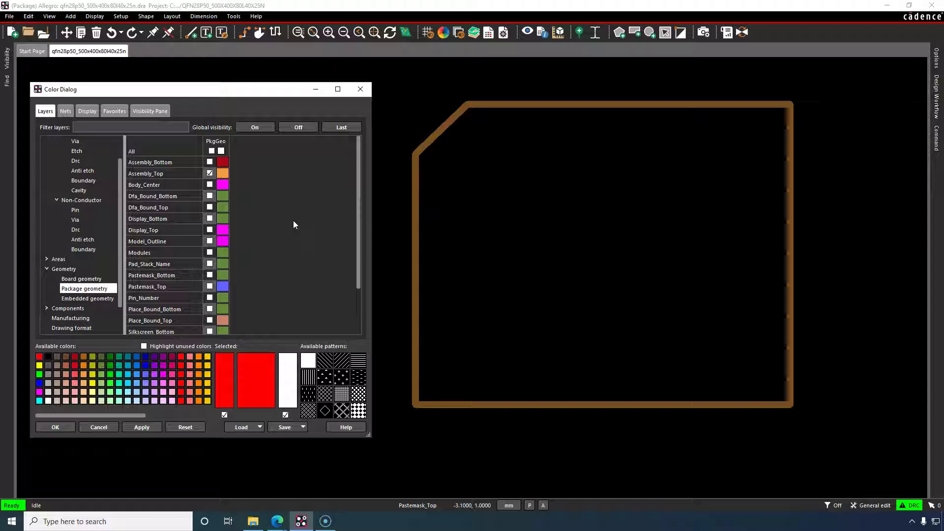
Compare the isolated assembly outline and its pin 1 corner with the browser's QFN Land Pattern Details drawing and return to Allegro
click(277, 521)
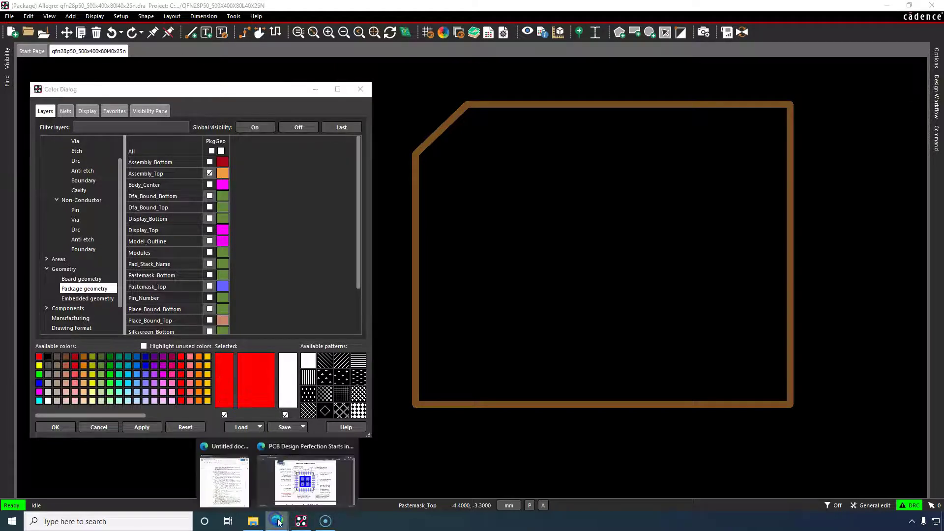
click(306, 483)
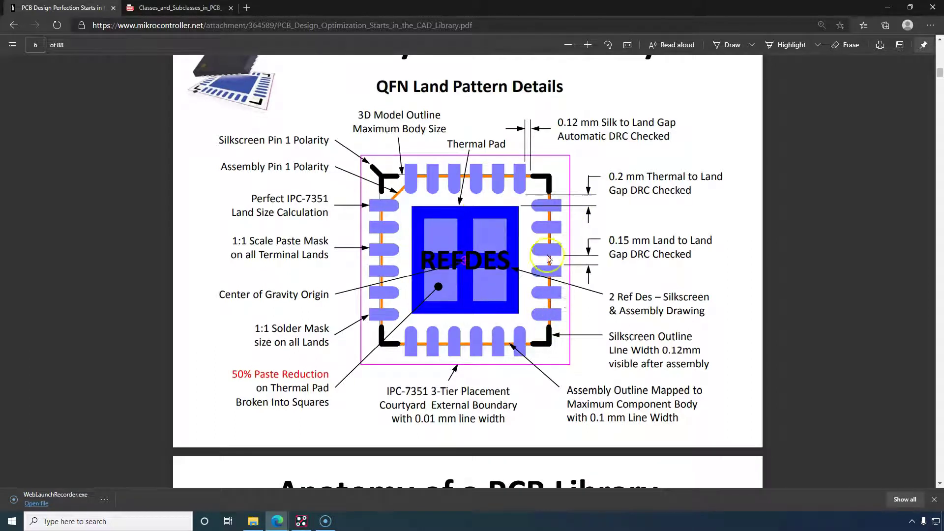
click(301, 521)
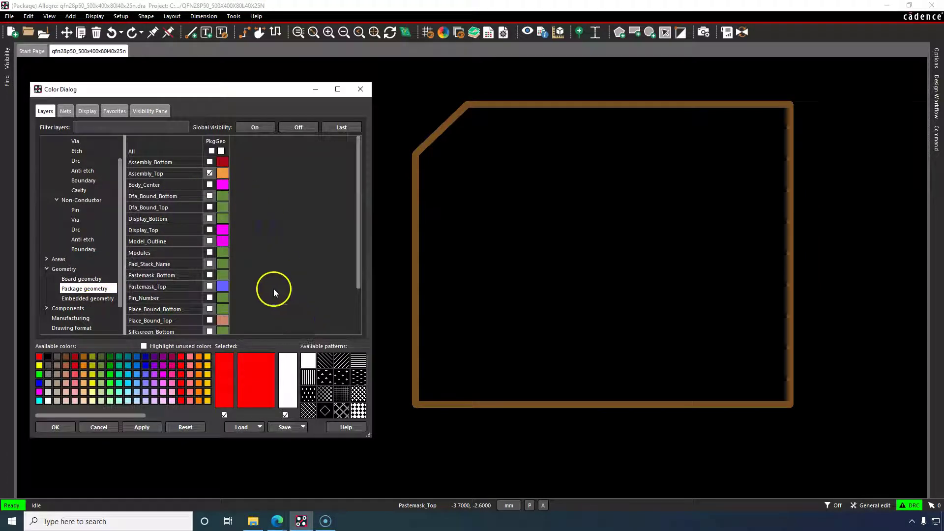
click(279, 524)
click(310, 484)
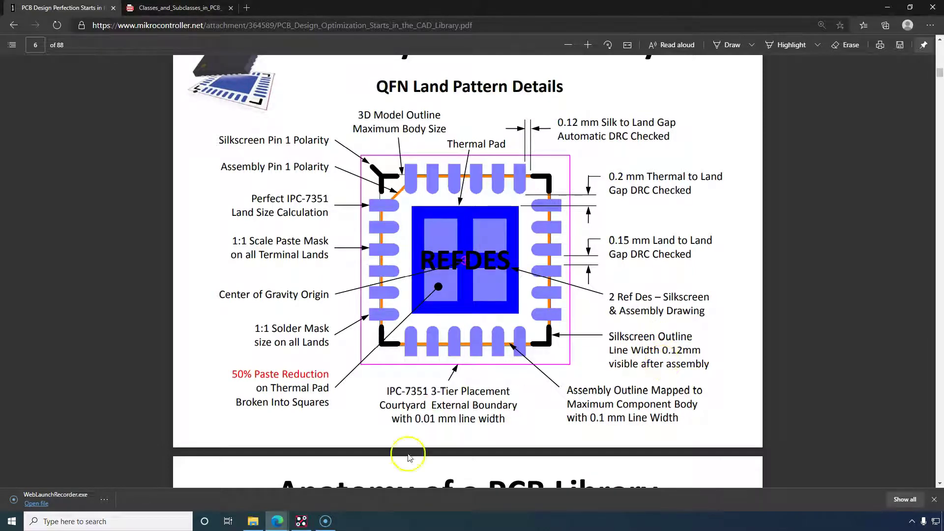
click(301, 521)
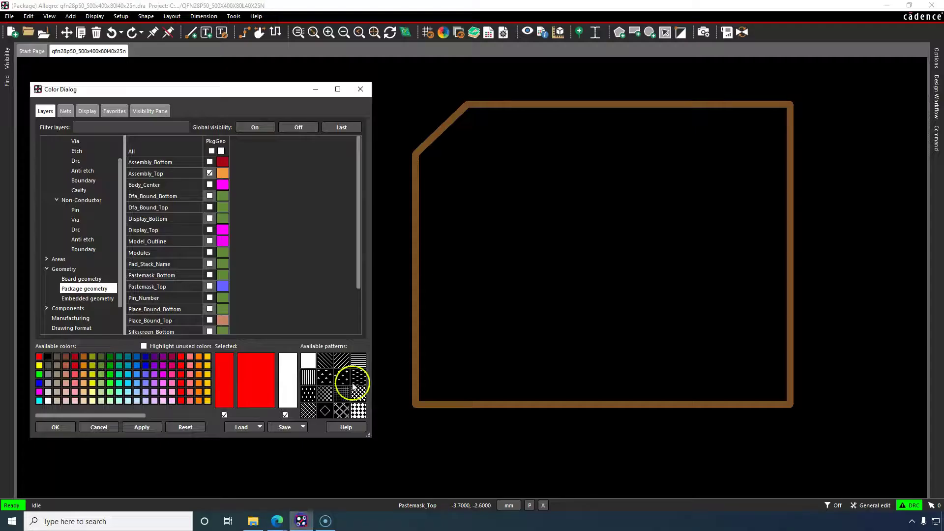
Hide all layers and show only the Package geometry Silkscreen_Top subclass
click(296, 127)
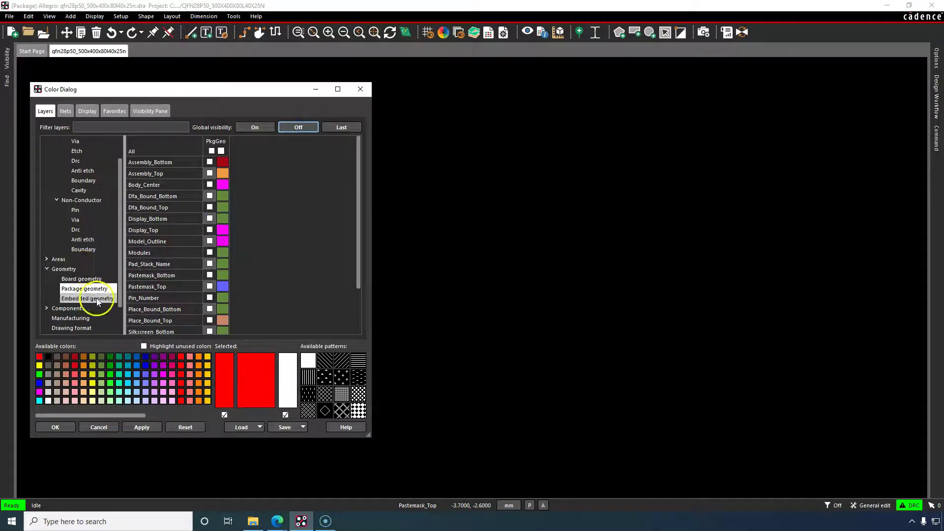
scroll(172, 268, down, 1)
click(210, 306)
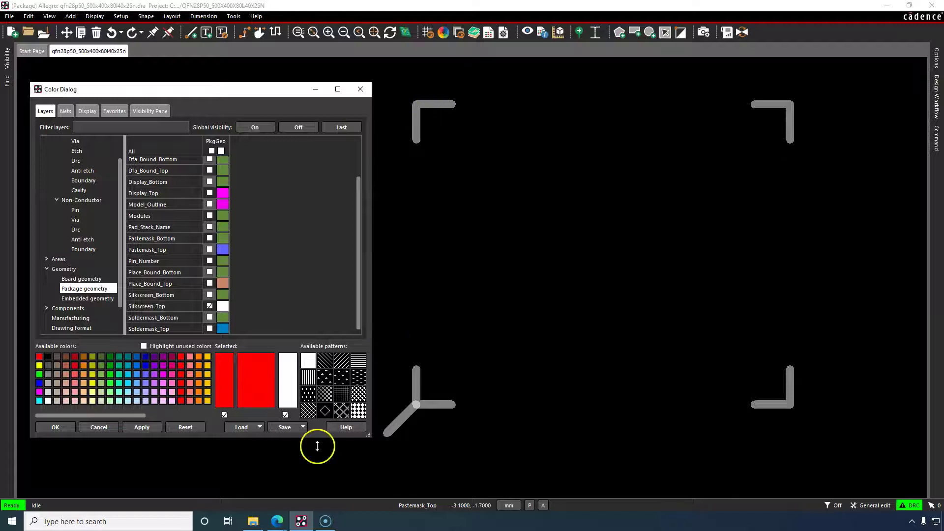
Compare the isolated silkscreen outline and its pin 1 marker with the browser's QFN Land Pattern Details drawing and return to Allegro
mouse_move(276, 520)
click(311, 471)
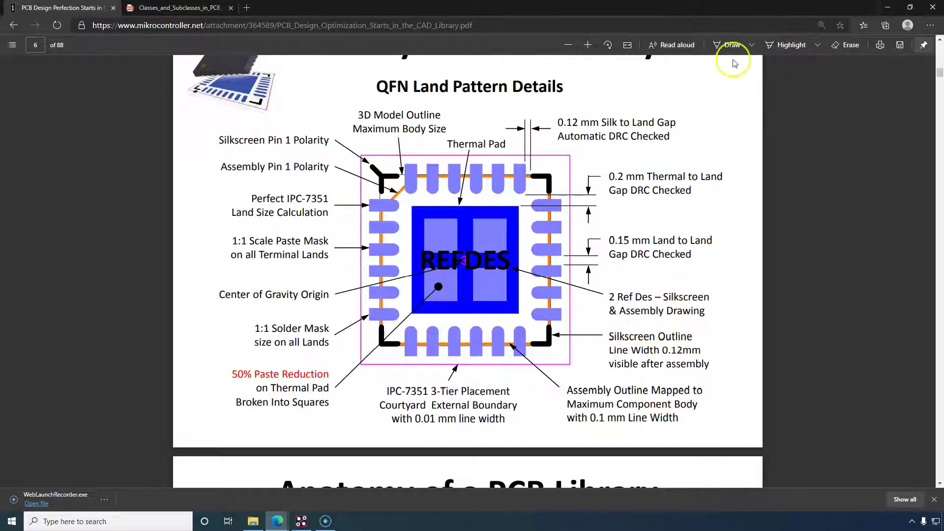
click(886, 7)
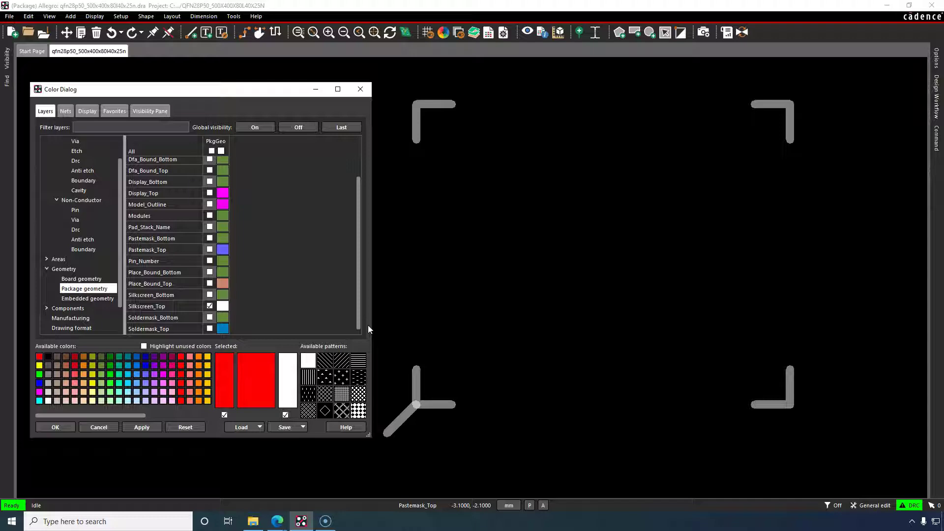
click(278, 522)
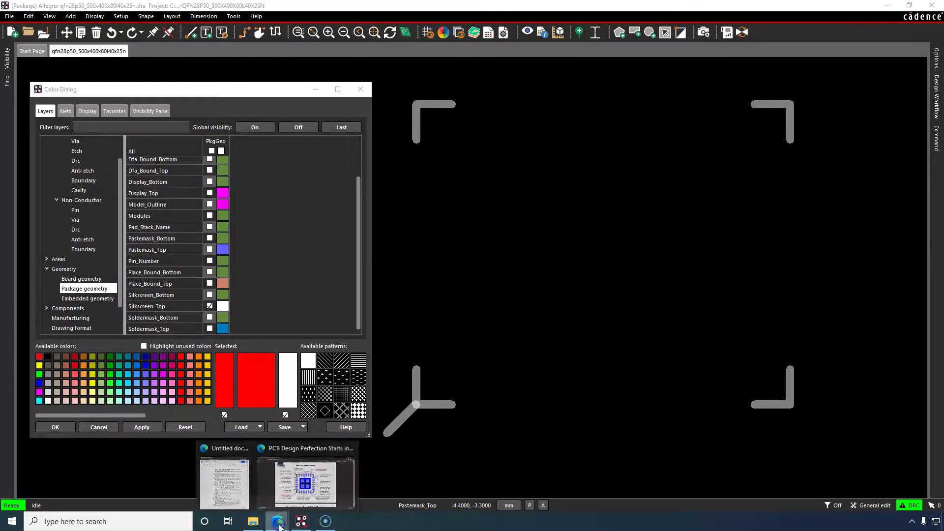
click(306, 482)
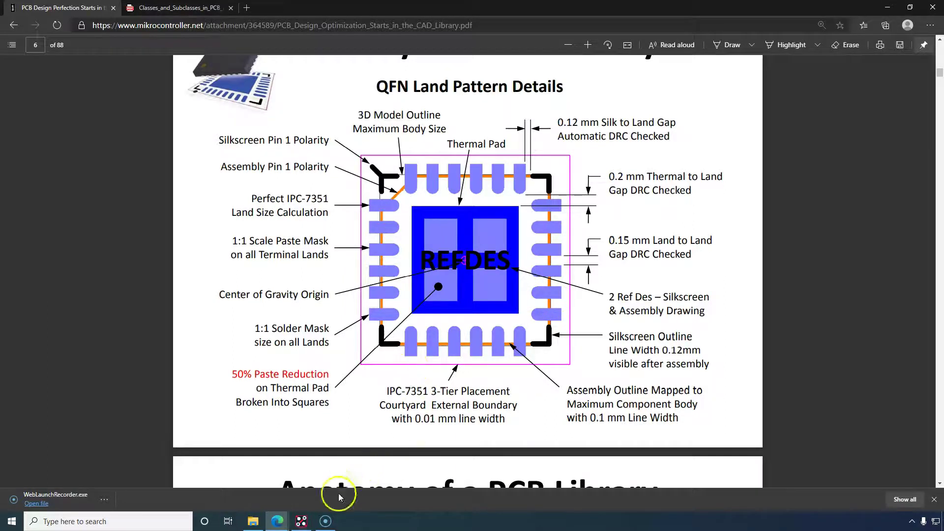
click(301, 521)
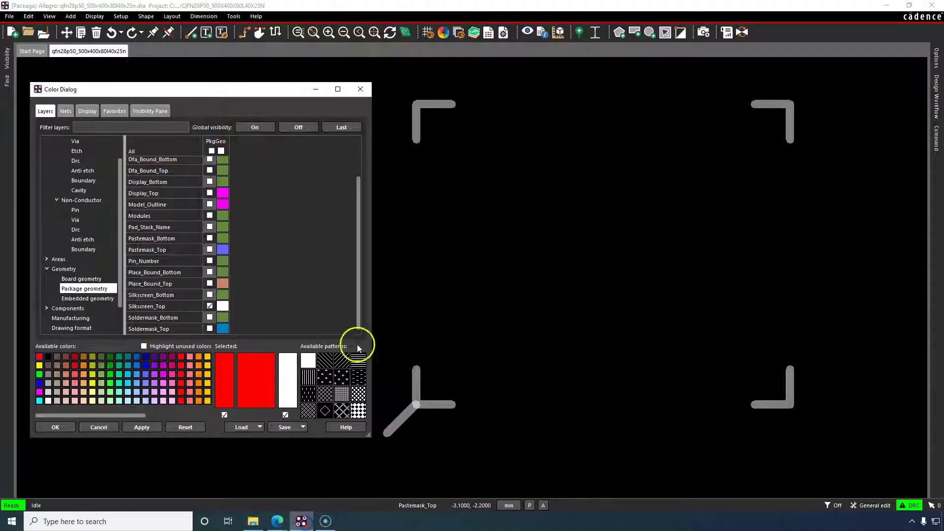
Hide all layers and tidy the class tree by widening it and collapsing the Stack-Up and Geometry groups
click(298, 128)
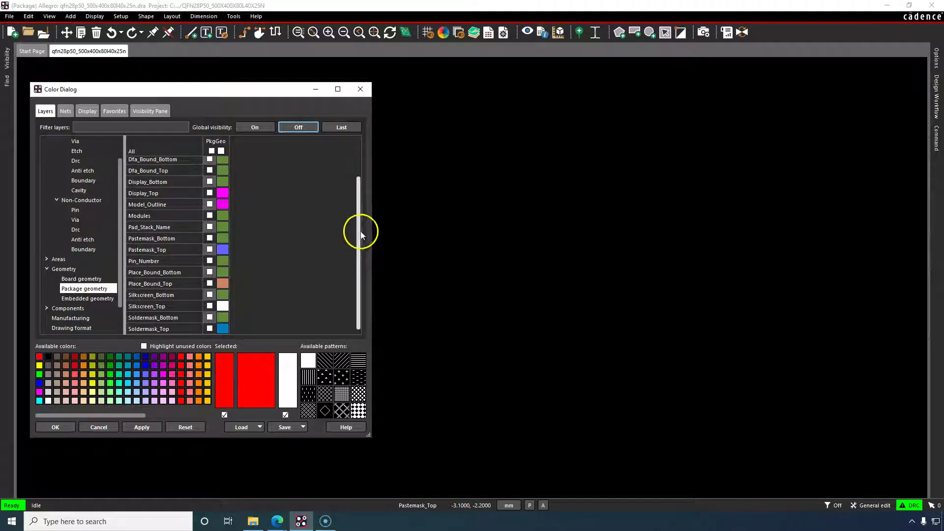
mouse_move(360, 228)
mouse_down()
mouse_move(360, 194)
mouse_move(361, 214)
mouse_up()
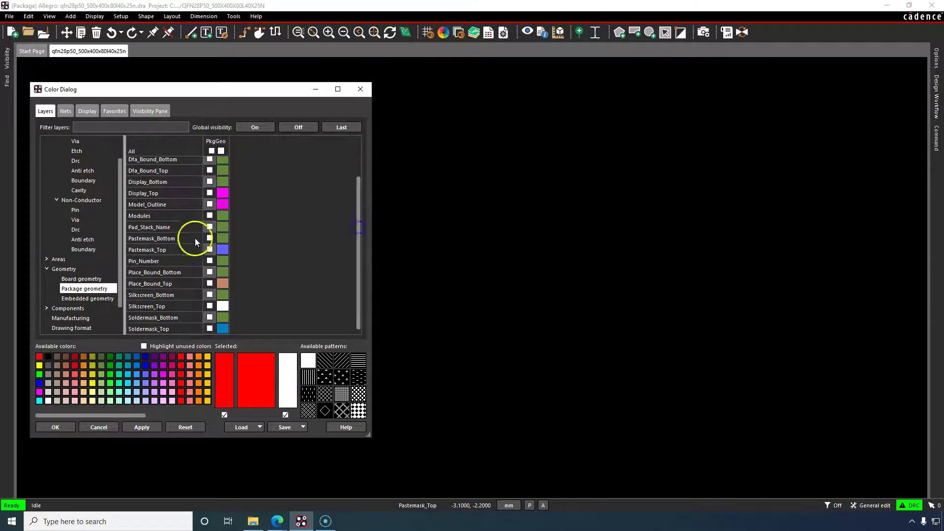
drag(128, 237, 176, 239)
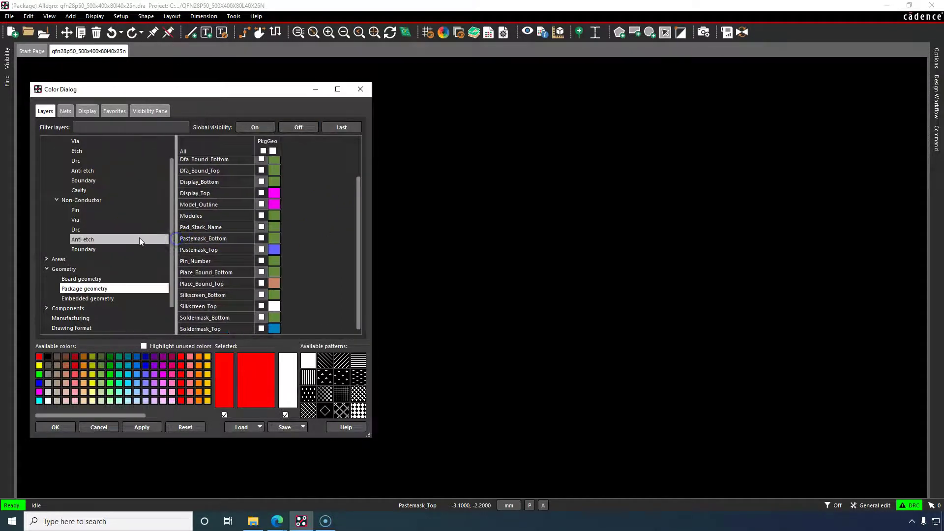
click(46, 141)
click(46, 161)
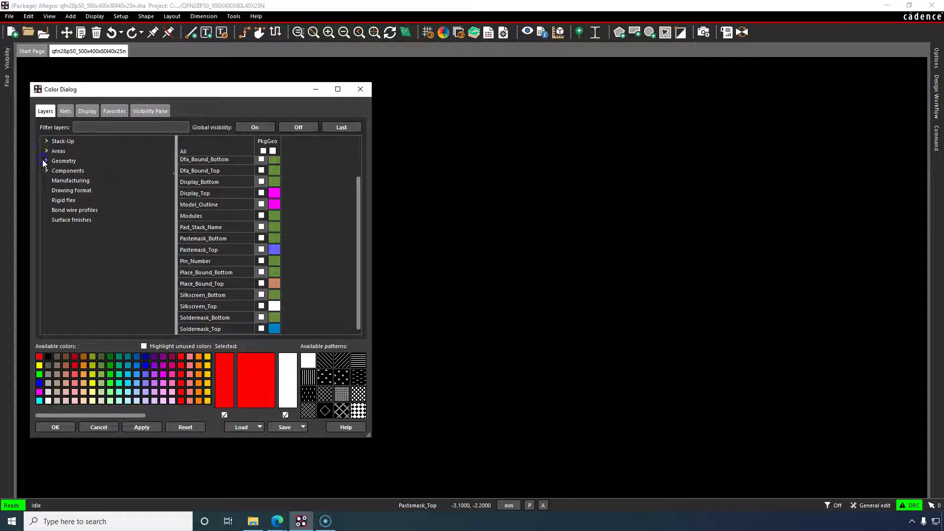
Show only the Silkscreen_Top subclass of the Components Ref des class
click(49, 170)
click(47, 170)
click(71, 200)
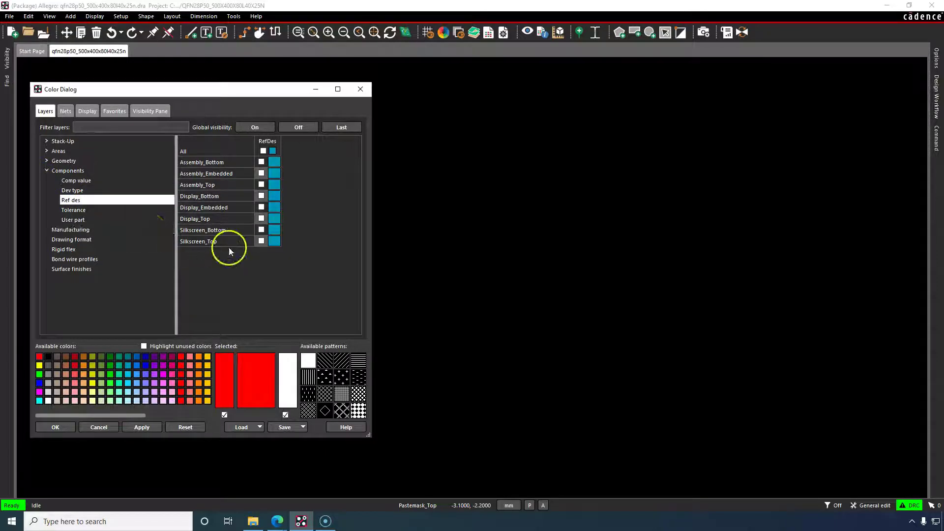
click(261, 242)
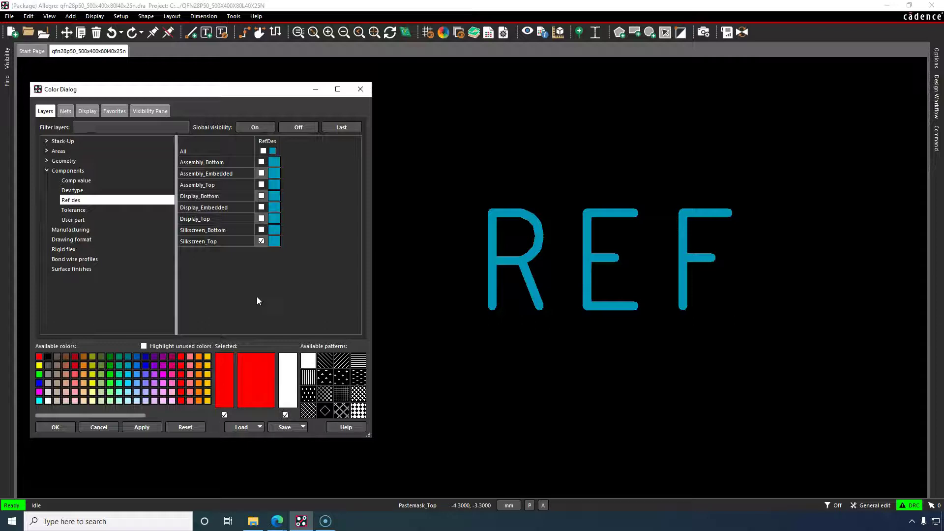
Compare the silkscreen reference designator with the Ref Des note in the browser's QFN Land Pattern Details drawing and return to Allegro
mouse_move(277, 521)
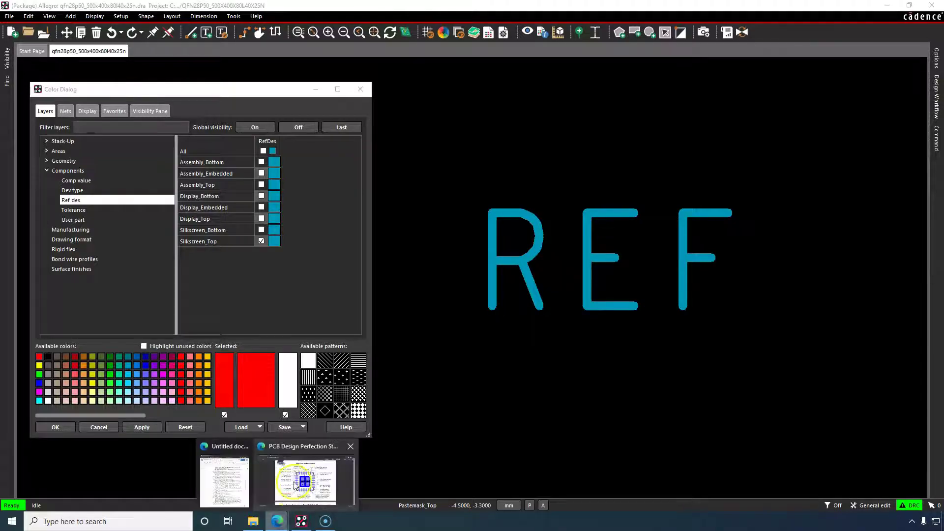
click(317, 474)
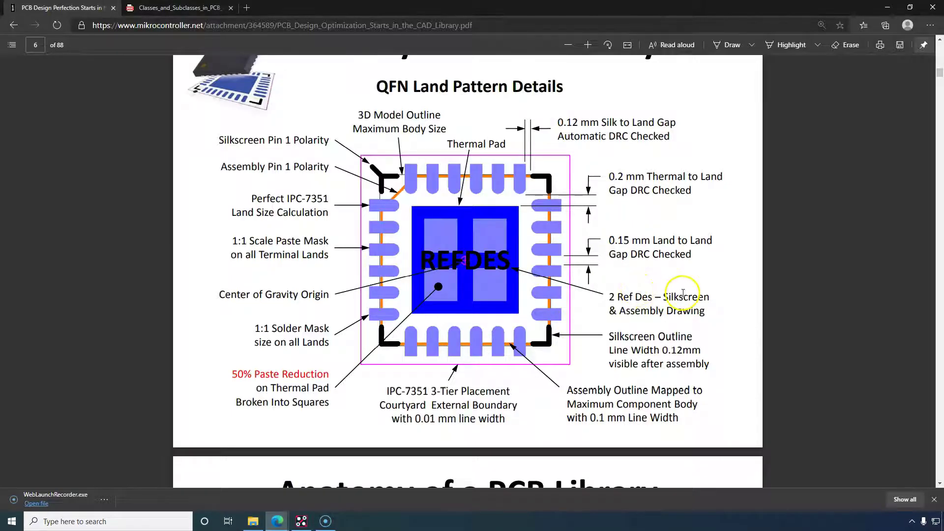
click(302, 522)
Hide the Ref des Silkscreen_Top subclass and show Assembly_Top instead, applying the change
click(261, 241)
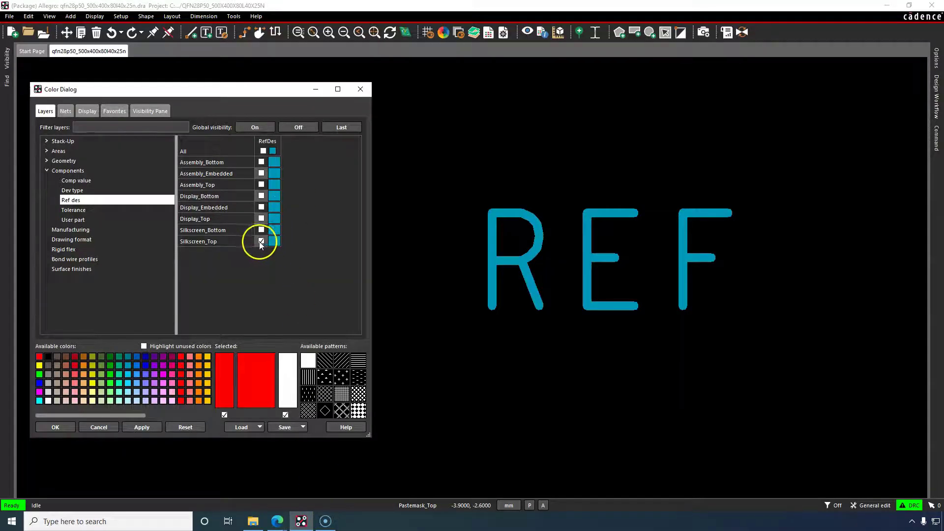
click(261, 241)
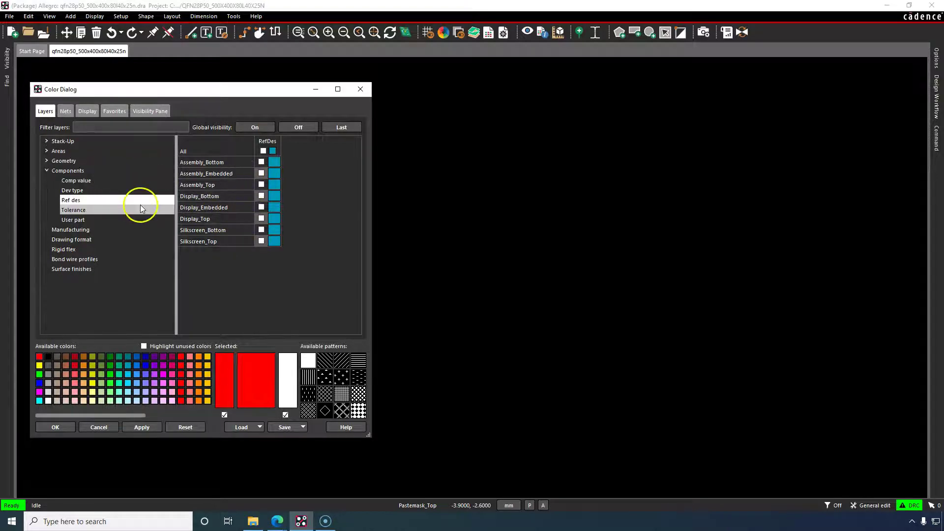
click(261, 185)
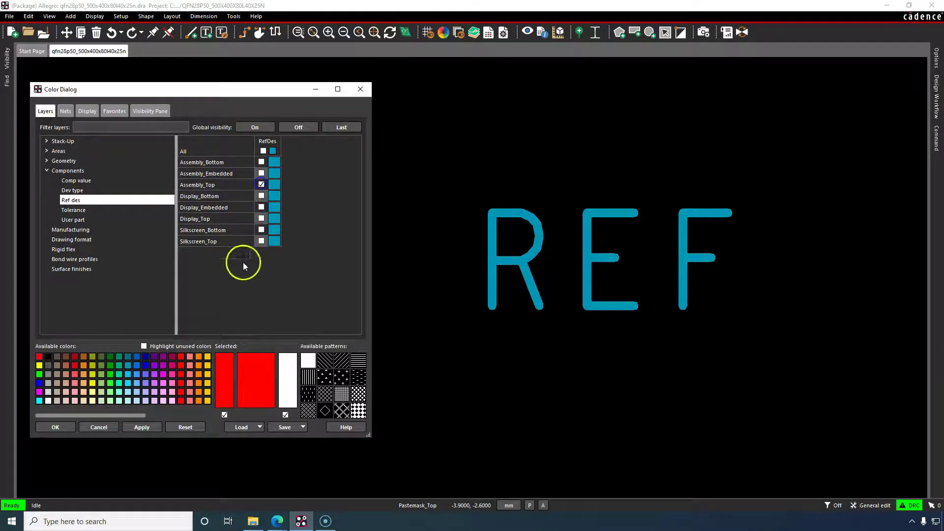
click(141, 426)
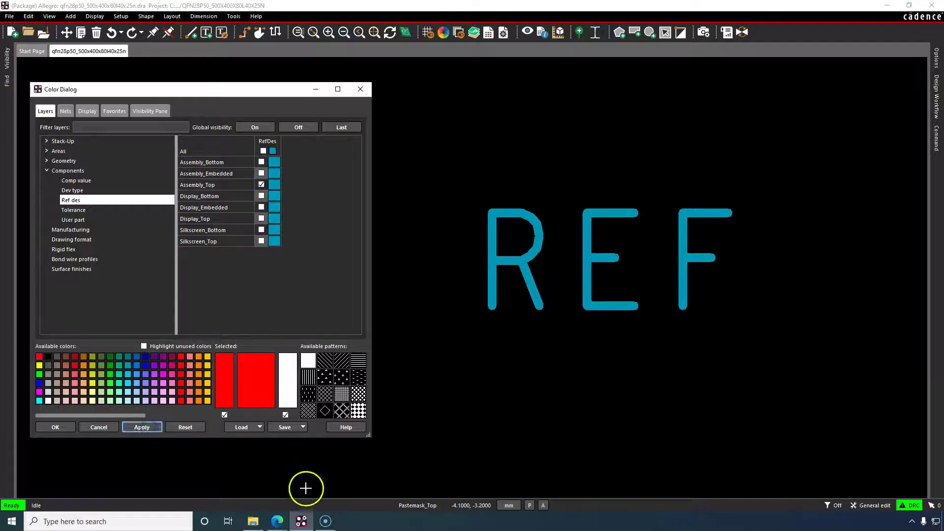
Look up the assembly reference designator and land gap notes in the browser's QFN Land Pattern Details drawing and return to Allegro
mouse_move(276, 520)
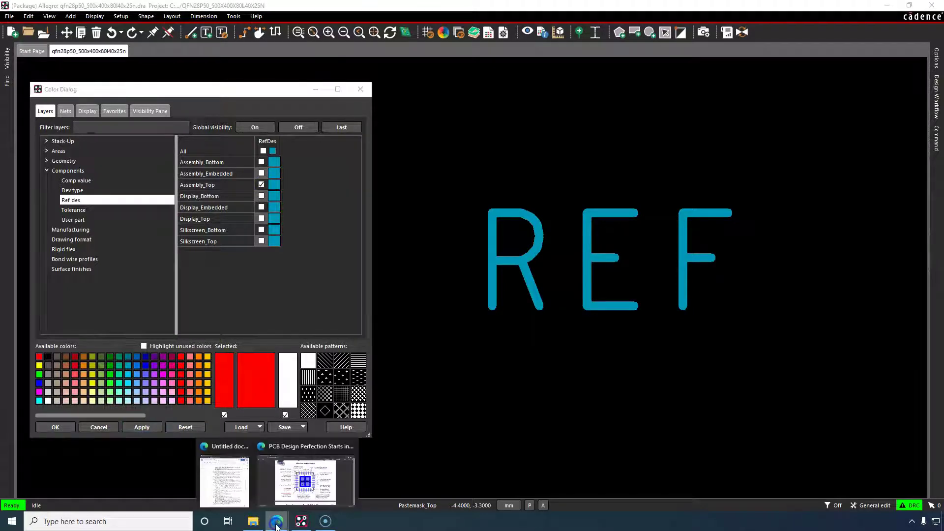
click(293, 481)
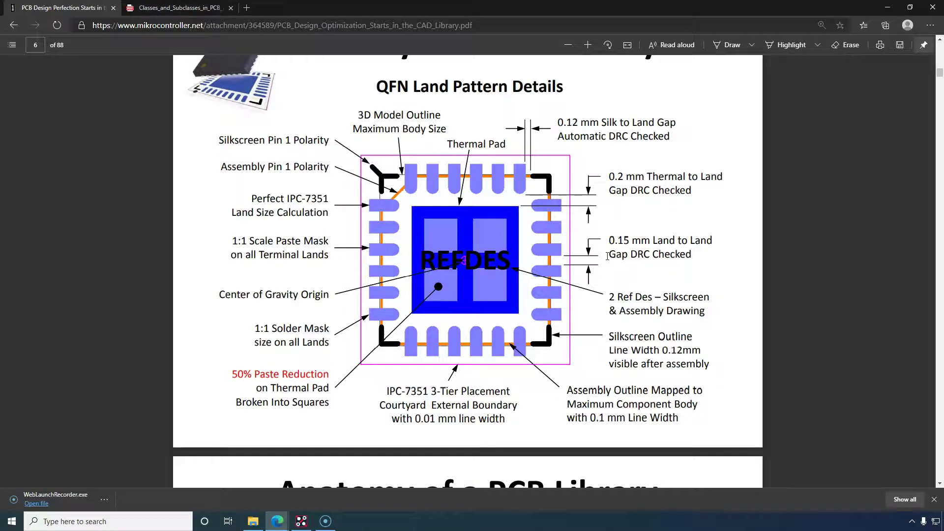
key(alt+Tab)
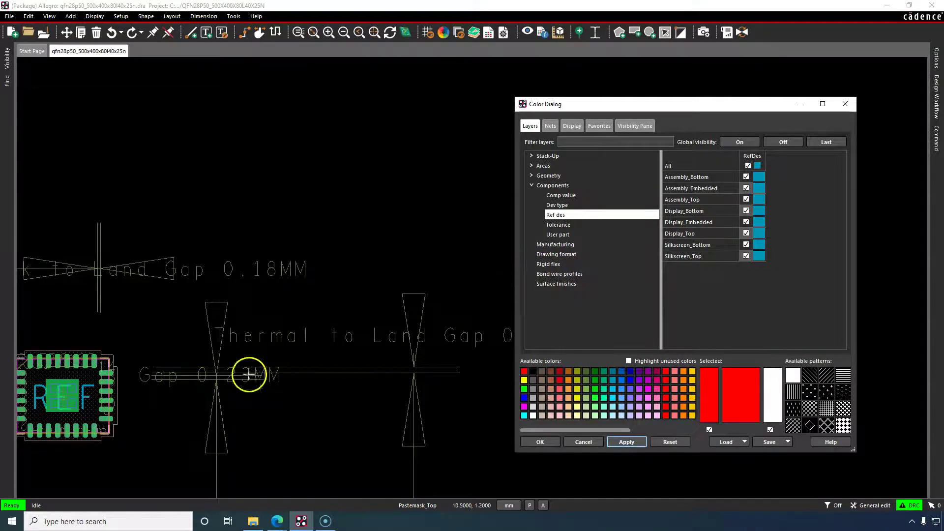
Compare the gap dimensions beside the footprint with the gap notes in the browser's QFN Land Pattern Details drawing and return to Allegro
scroll(95, 450, up, 3)
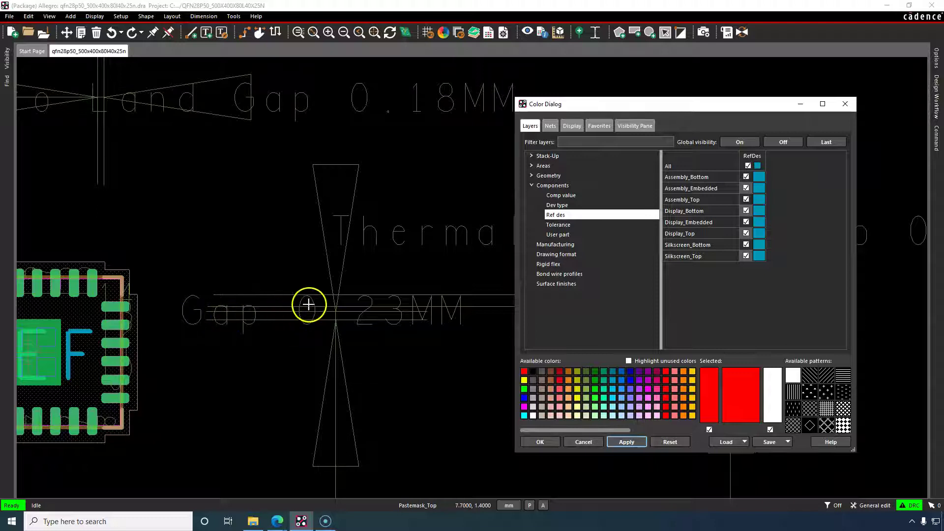
middle_drag(311, 302, 439, 355)
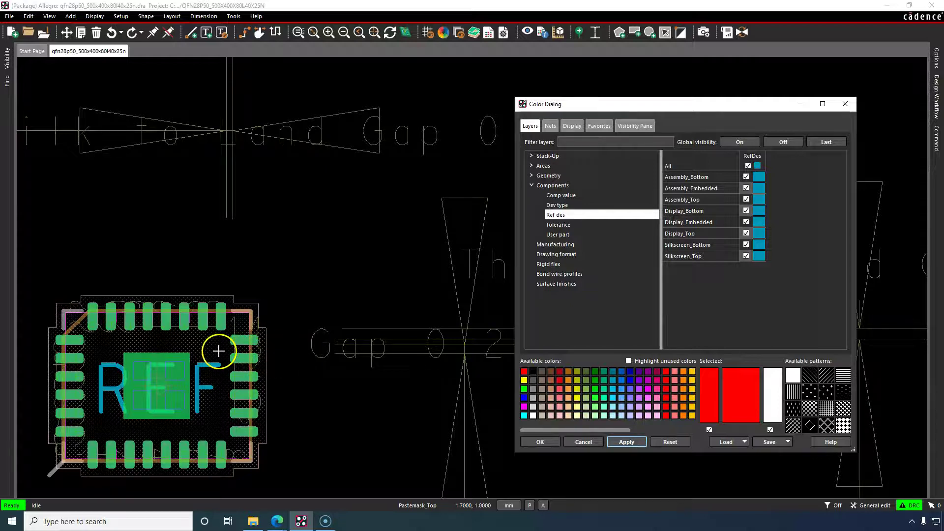
click(277, 521)
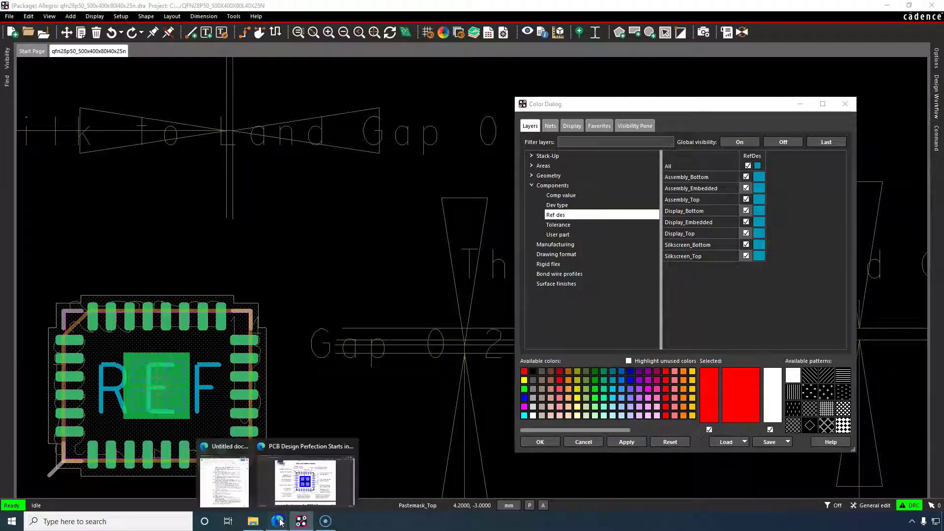
click(311, 487)
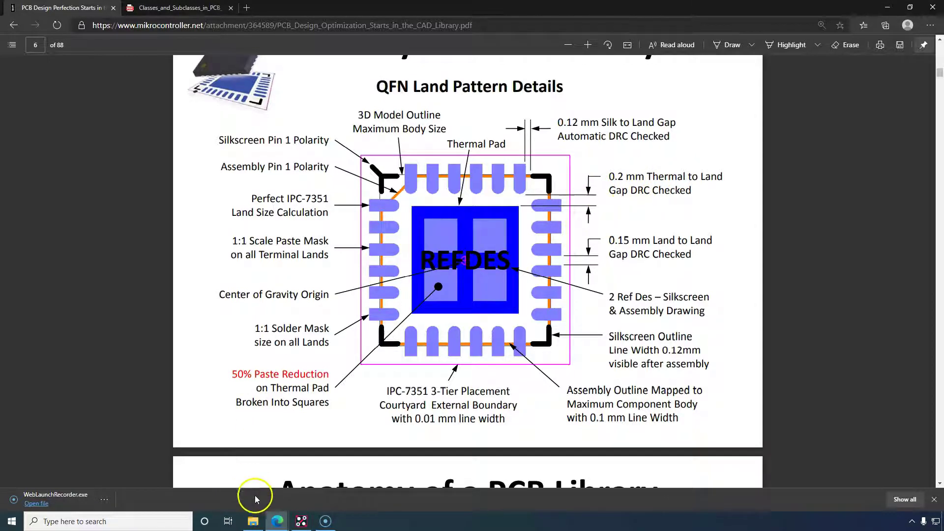
mouse_move(272, 524)
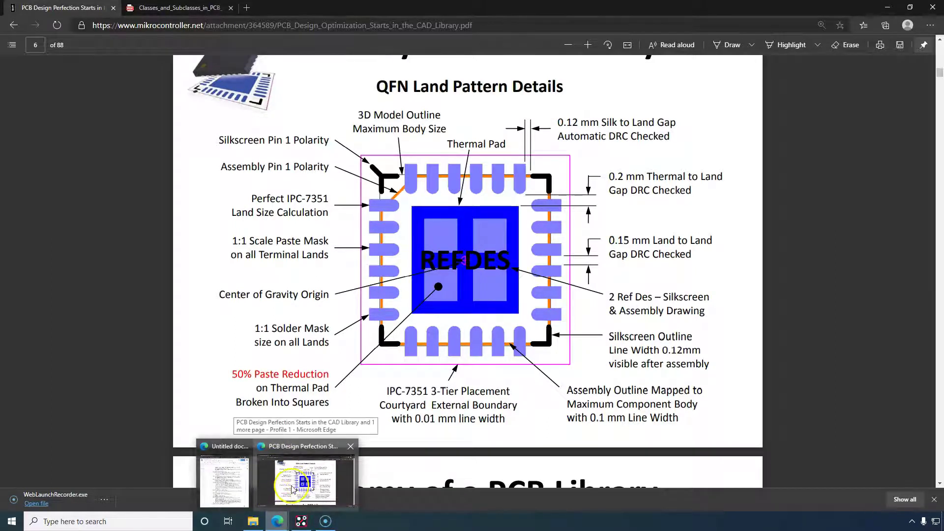
click(295, 521)
Examine the gap between the silkscreen's upper-right corner mark and the nearest land of the footprint
scroll(344, 294, up, 2)
scroll(369, 320, down, 3)
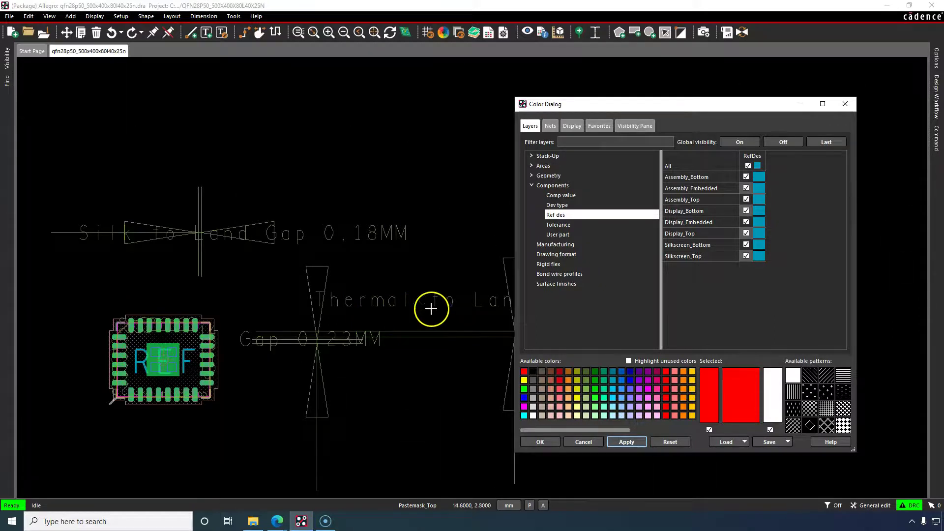
scroll(202, 331, up, 3)
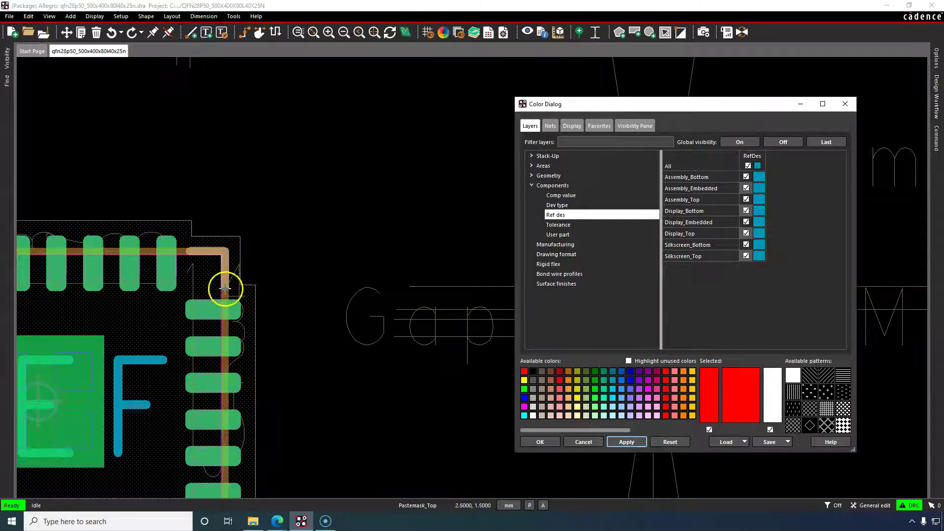
scroll(224, 289, up, 2)
scroll(225, 287, up, 1)
scroll(224, 287, down, 3)
scroll(221, 288, up, 4)
scroll(220, 288, up, 2)
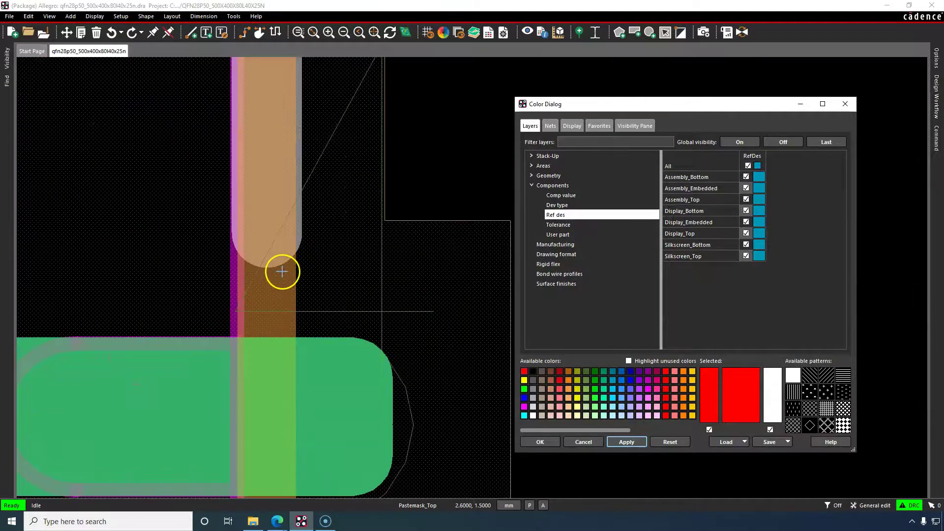
scroll(271, 336, down, 2)
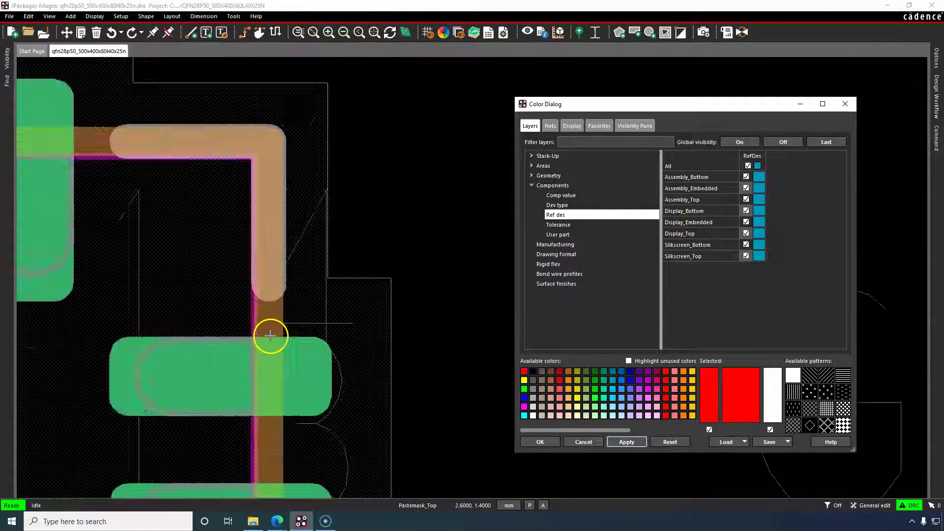
Check the silk-to-land gap note in the browser's drawing, return to Allegro and compare it with the footprint's Silk to Land Gap dimension
key(alt+Tab)
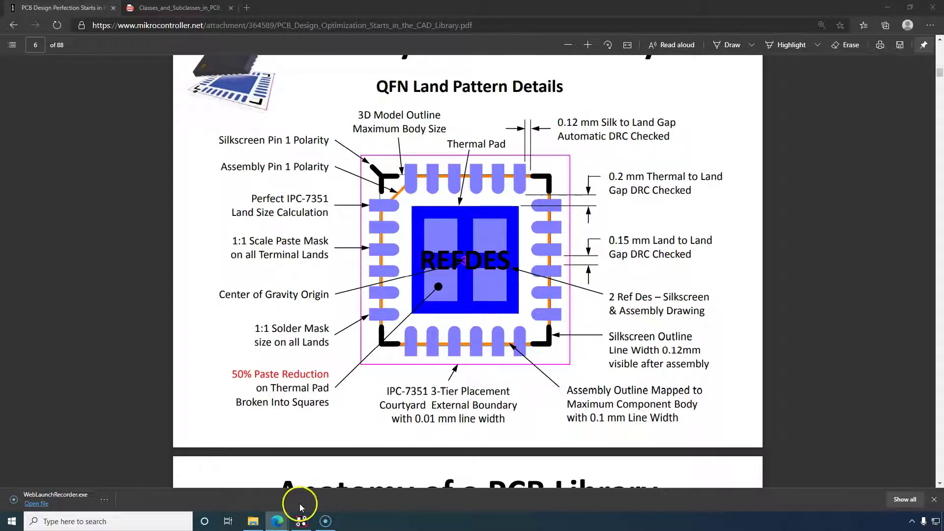
click(302, 520)
scroll(365, 319, up, 1)
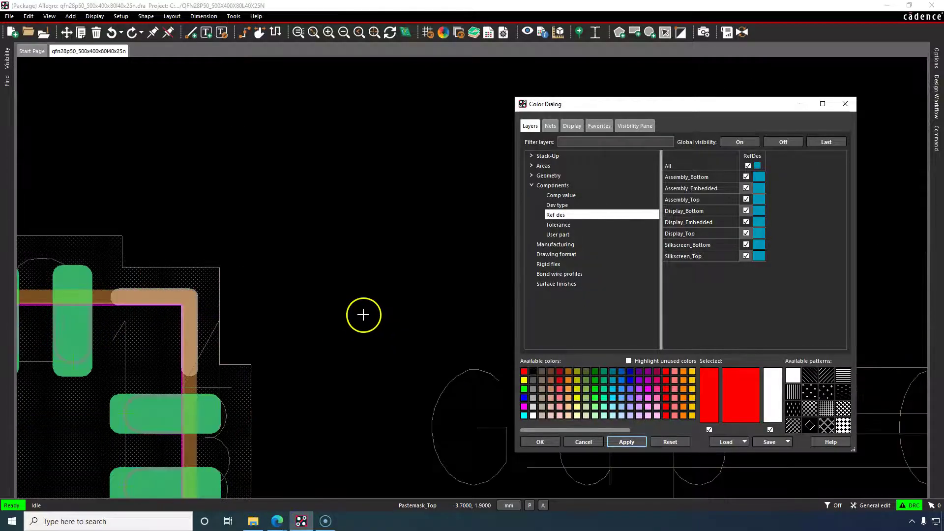
scroll(364, 313, down, 3)
scroll(270, 127, down, 2)
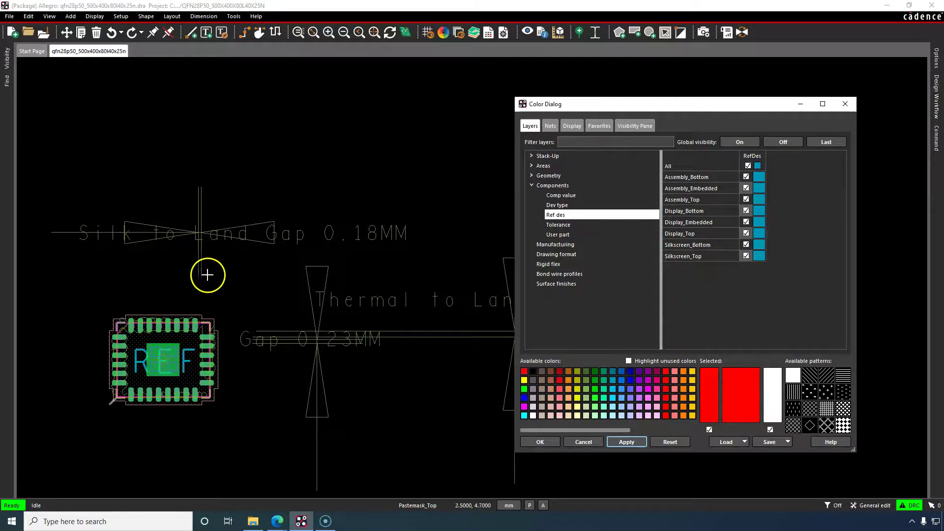
scroll(197, 320, up, 4)
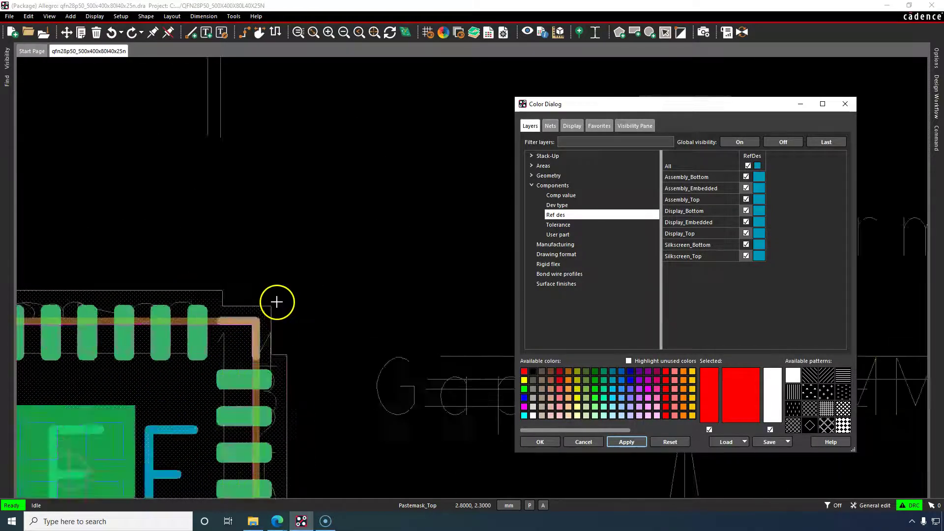
Inspect the spacing between the footprint's top-row lands and the upper-right silkscreen corner mark up close
scroll(276, 302, down, 2)
scroll(312, 133, down, 1)
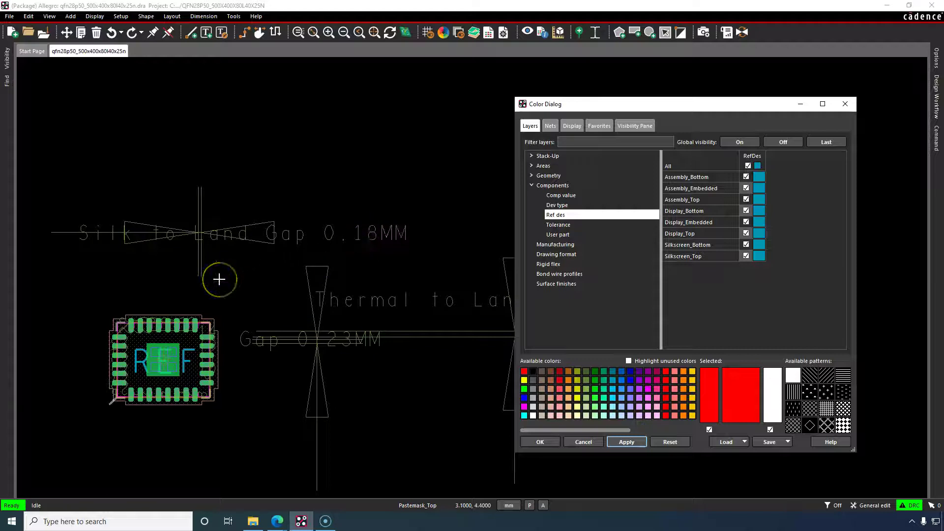
scroll(196, 322, up, 3)
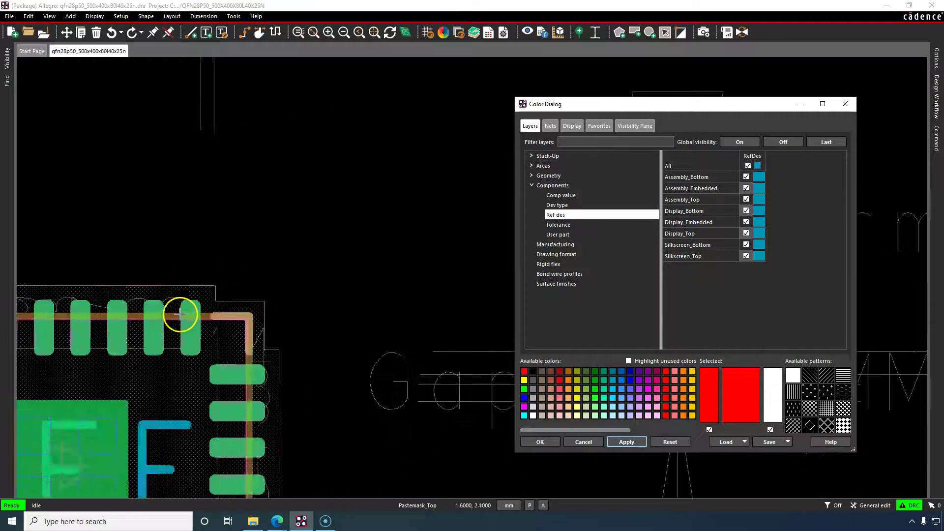
scroll(201, 320, up, 1)
scroll(224, 303, up, 2)
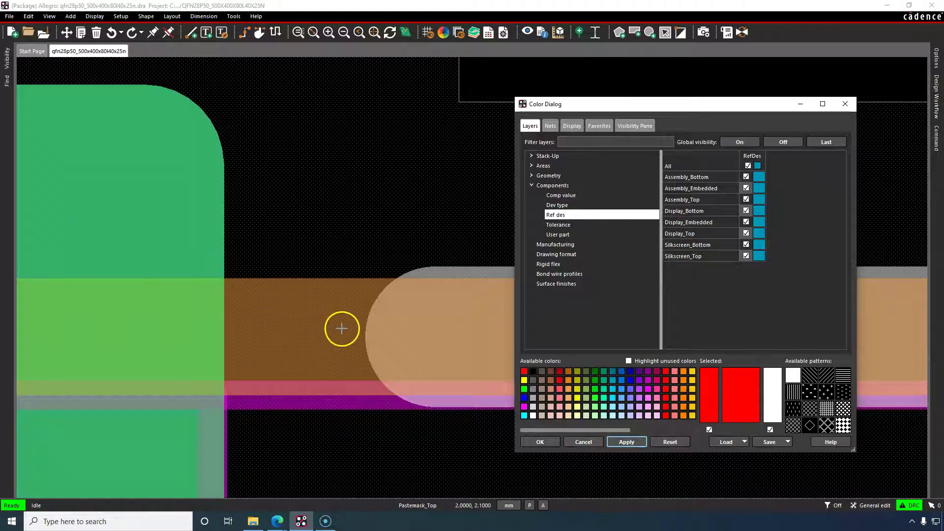
scroll(365, 338, down, 1)
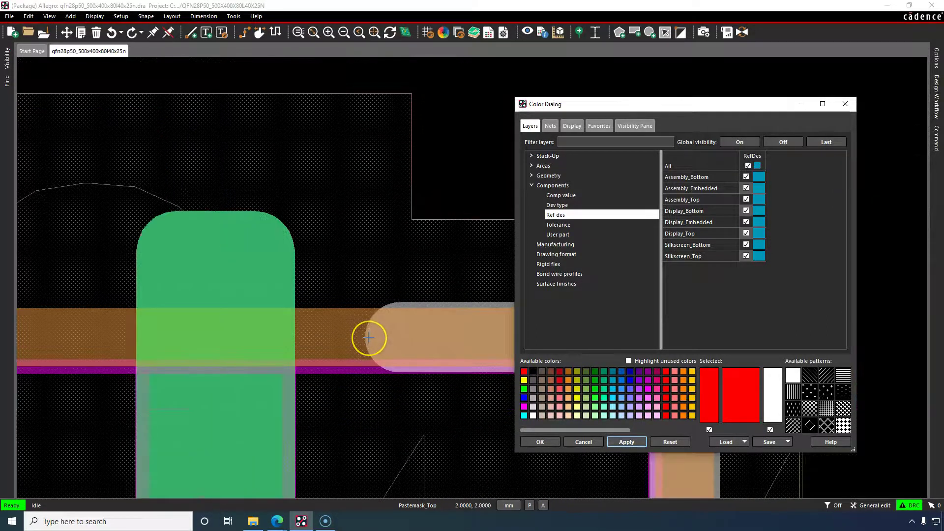
scroll(369, 337, down, 5)
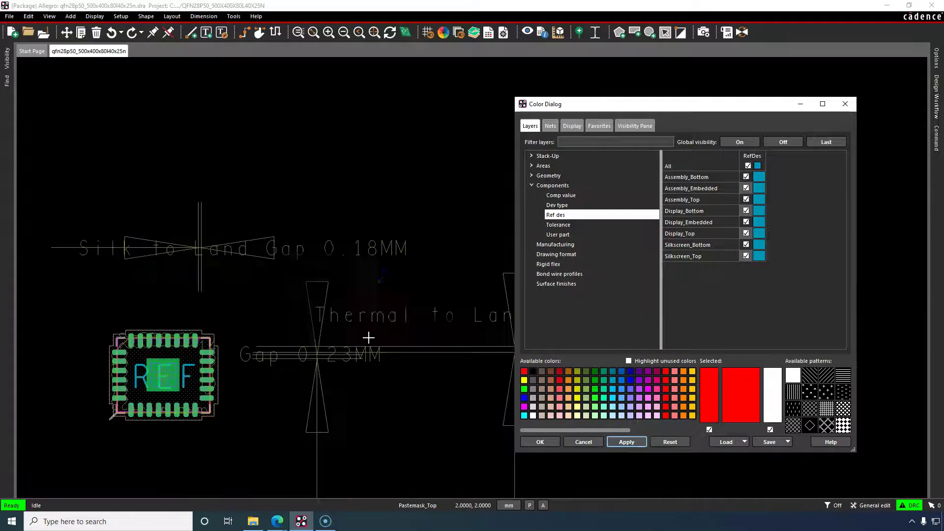
click(205, 177)
click(203, 16)
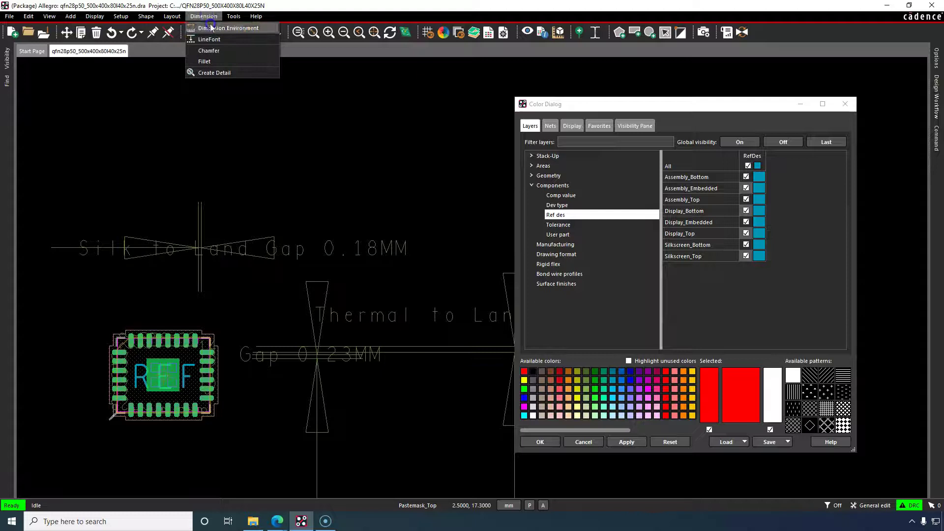
click(212, 30)
right_click(269, 130)
click(302, 249)
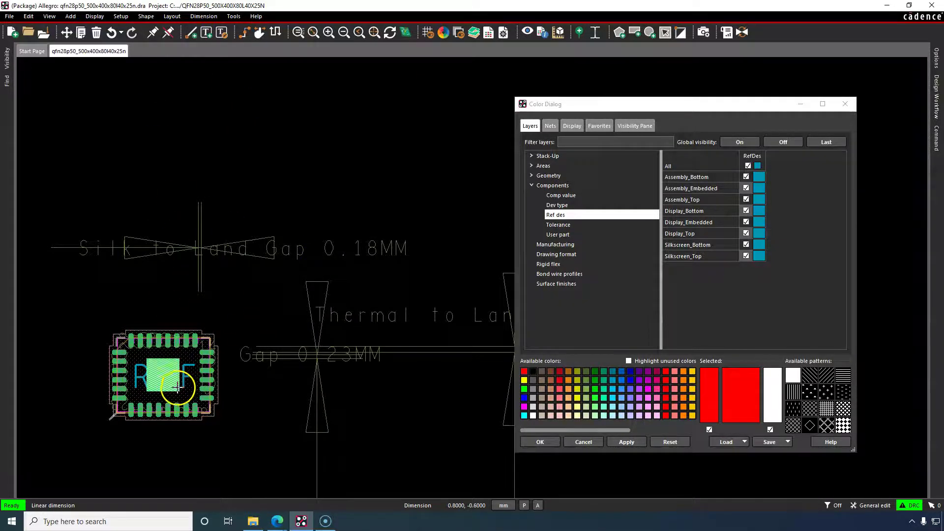
scroll(132, 401, down, 2)
scroll(85, 458, up, 2)
scroll(208, 245, up, 1)
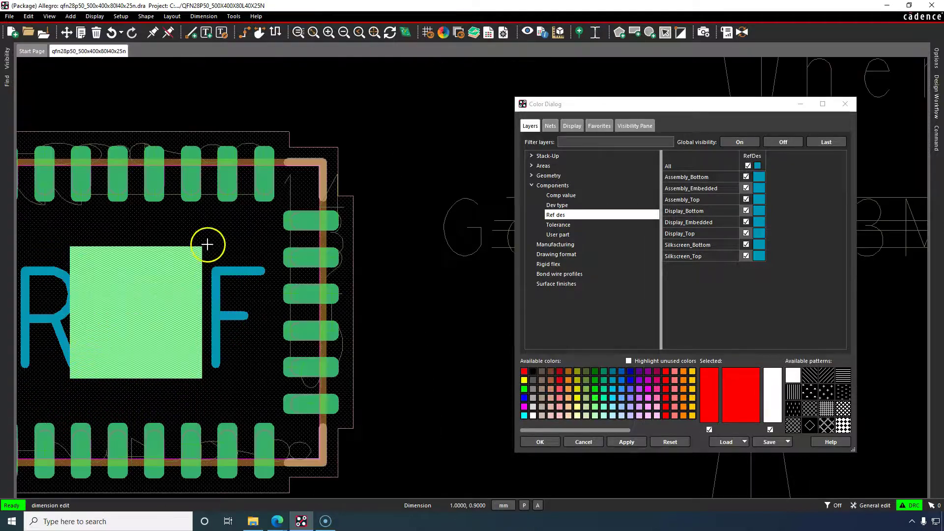
scroll(207, 243, up, 1)
right_click(366, 129)
click(379, 140)
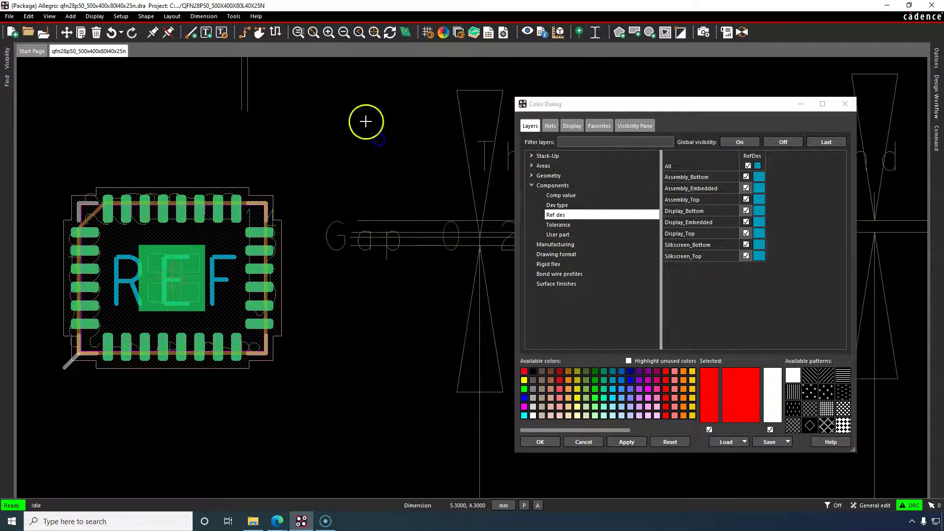
Look up the thermal pad's paste reduction note in the browser's QFN drawing, return to Allegro and examine the thermal pad
mouse_move(278, 521)
click(299, 475)
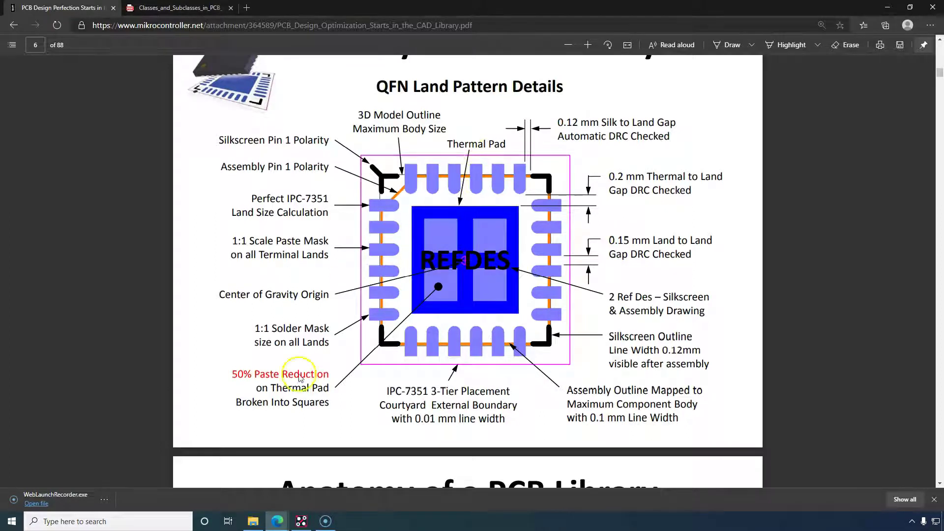
click(302, 521)
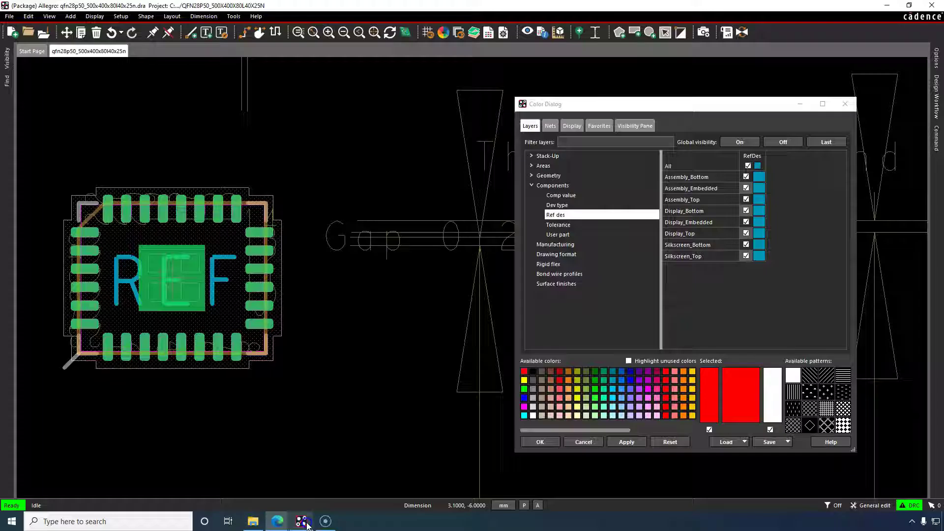
scroll(296, 148, up, 2)
scroll(194, 200, down, 2)
scroll(137, 295, up, 2)
scroll(211, 137, up, 2)
click(213, 103)
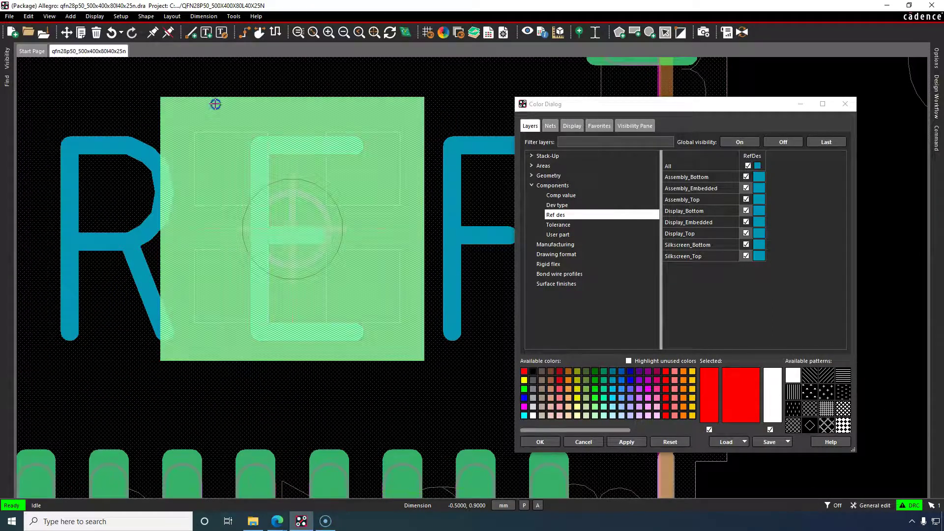
scroll(221, 102, down, 2)
click(285, 120)
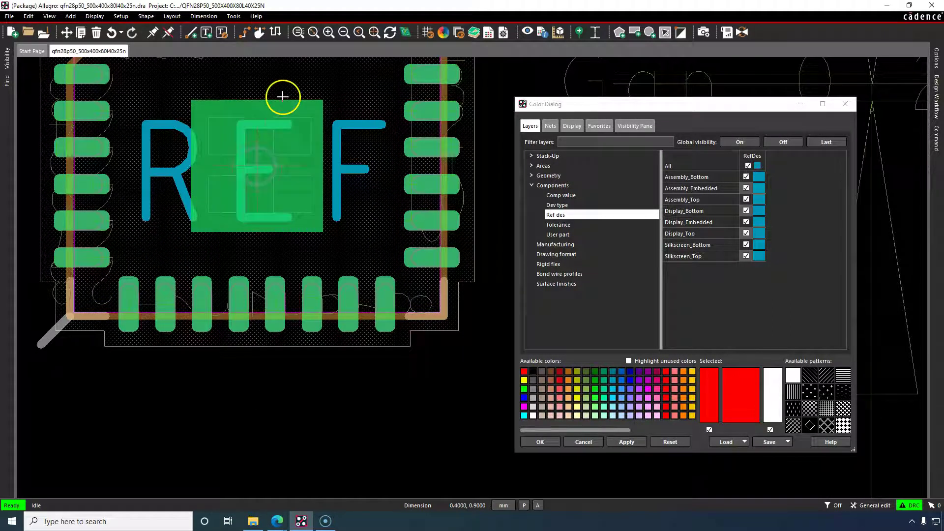
Turn all layers off and make only the Top subclass of the Stack-Up conductor pins visible in the Color Dialog
drag(526, 100, 502, 89)
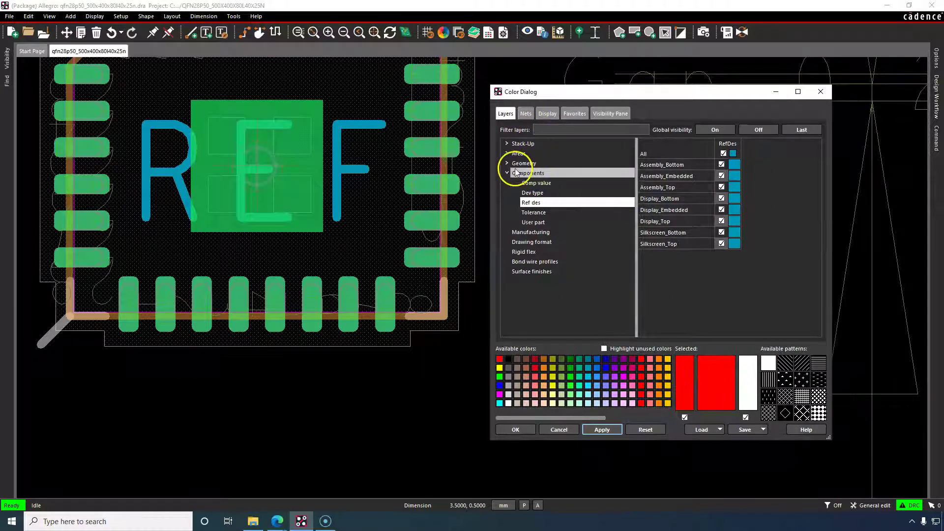
click(506, 143)
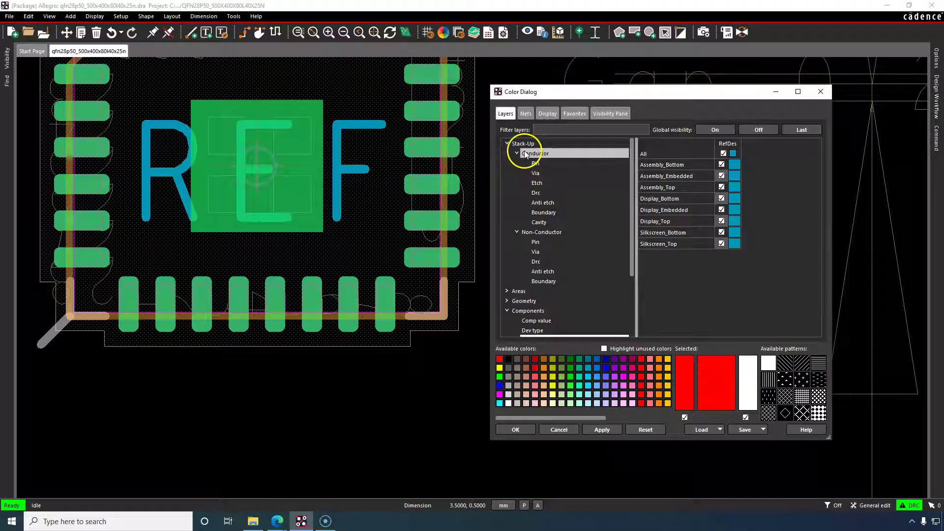
click(525, 152)
click(539, 163)
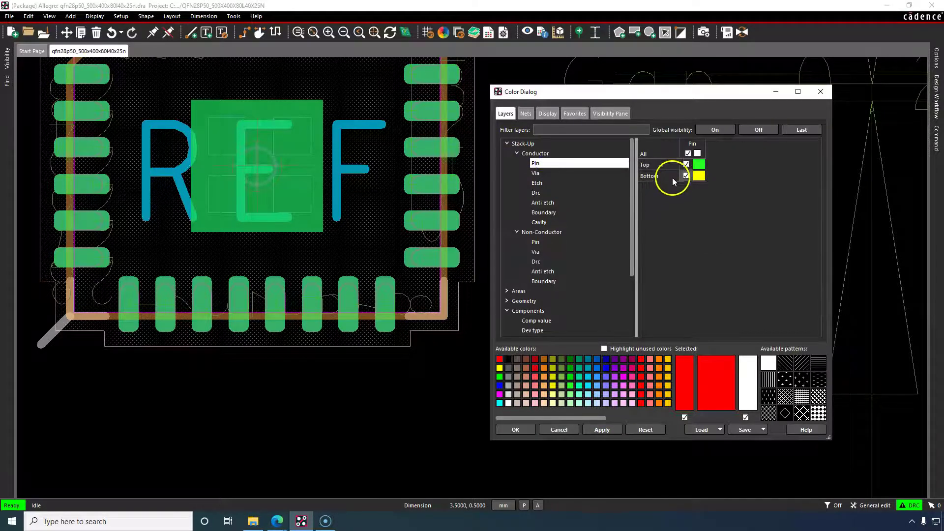
click(755, 132)
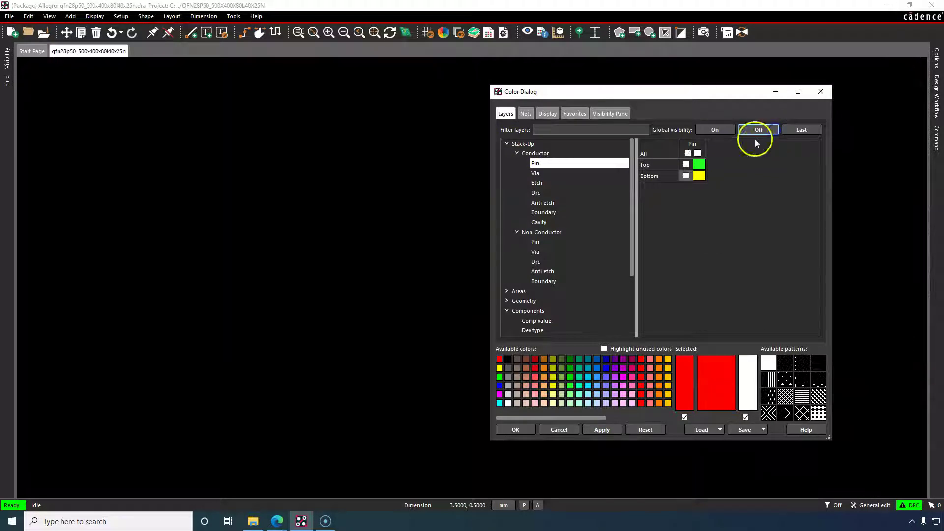
click(686, 165)
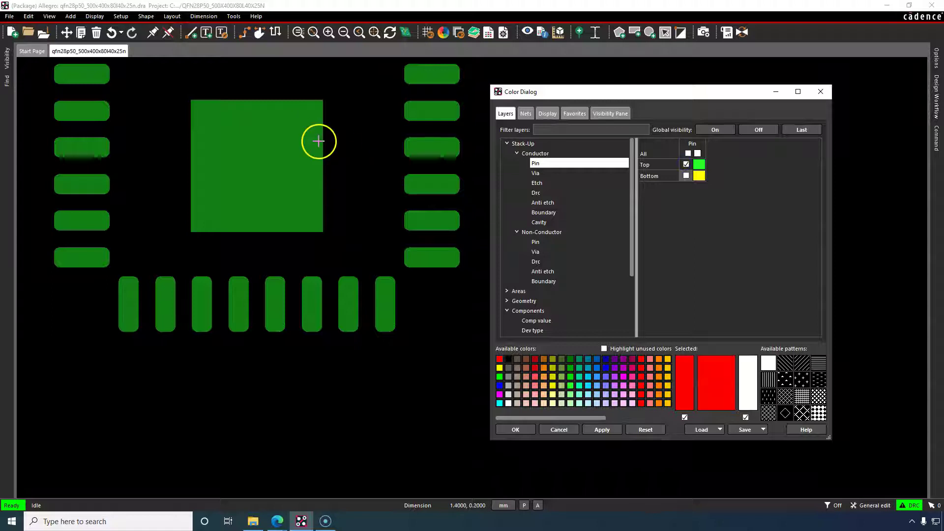
Check the 50% paste reduction note in the browser's drawing again, return to Allegro and compare it with the bare thermal pad
mouse_move(277, 520)
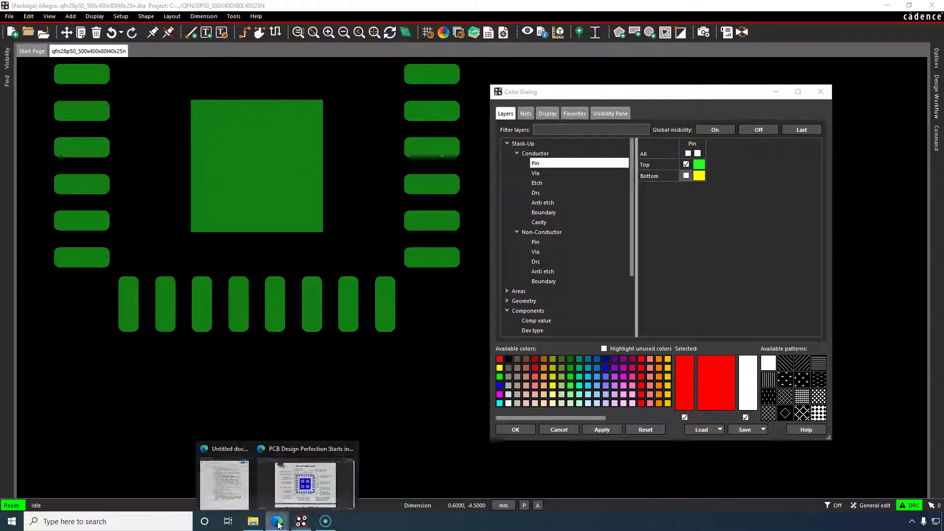
click(306, 479)
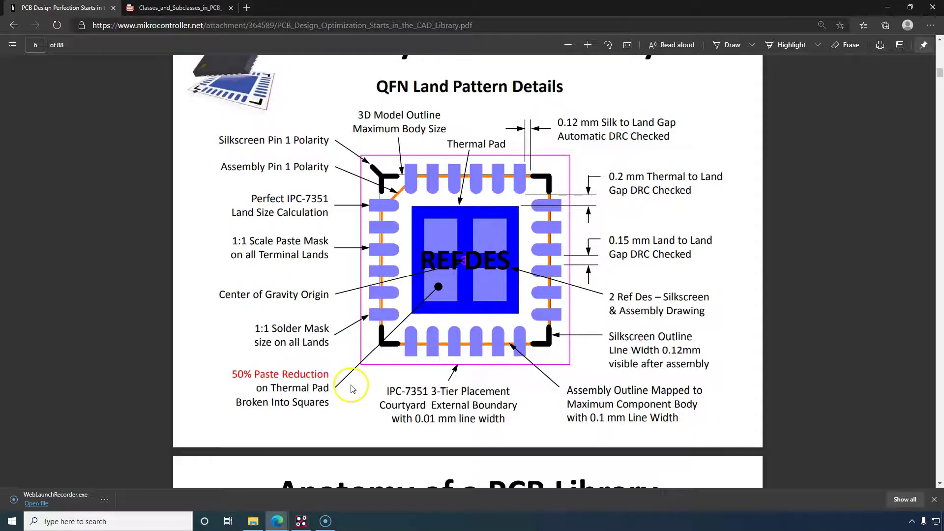
click(300, 521)
click(265, 169)
click(356, 178)
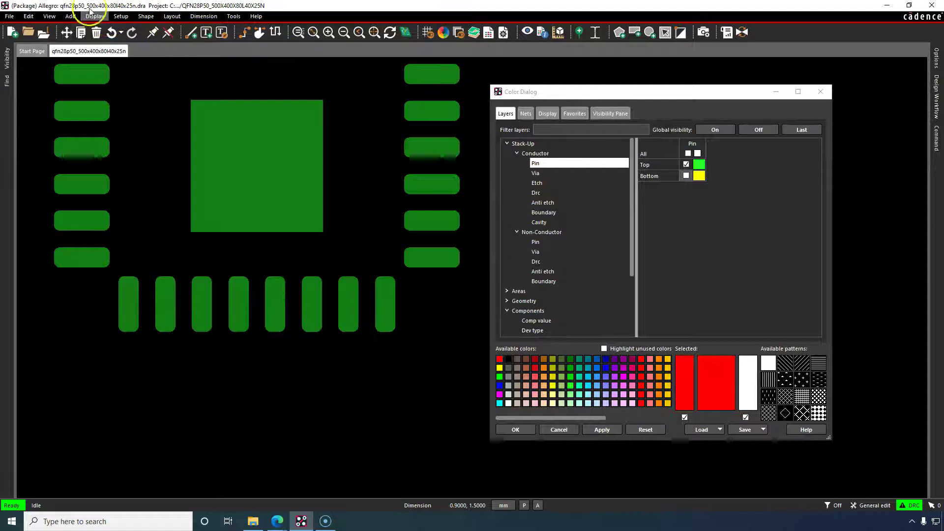
Start a rectangular shape and set its active class to Package Geometry and its subclass to Pastemask_Top
click(71, 16)
mouse_move(145, 16)
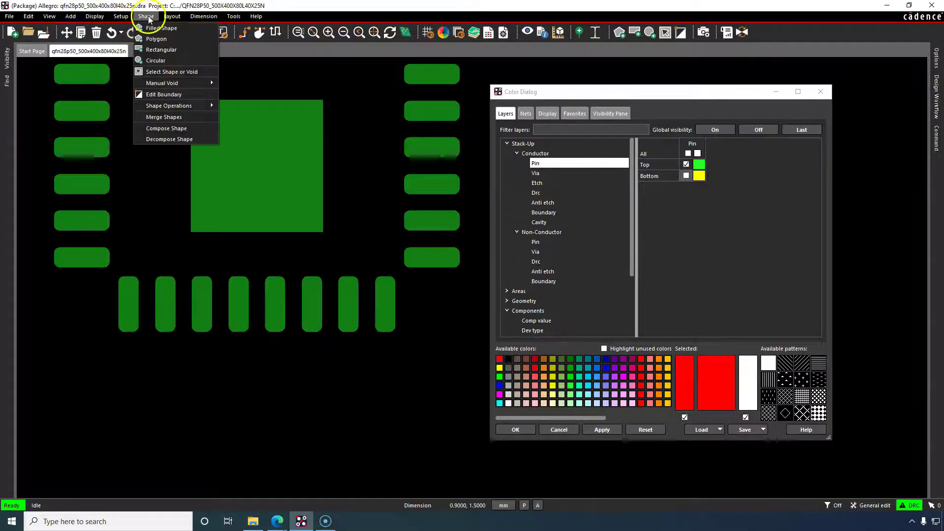
click(157, 50)
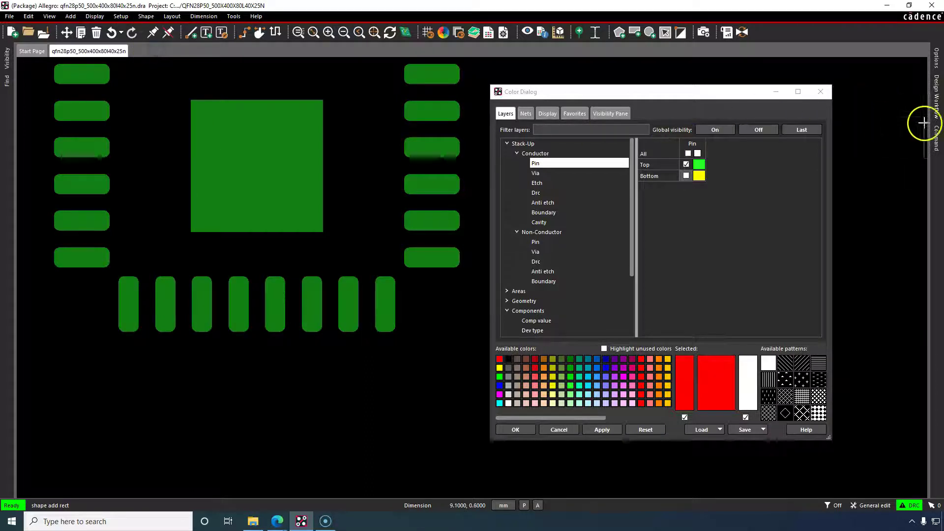
click(937, 58)
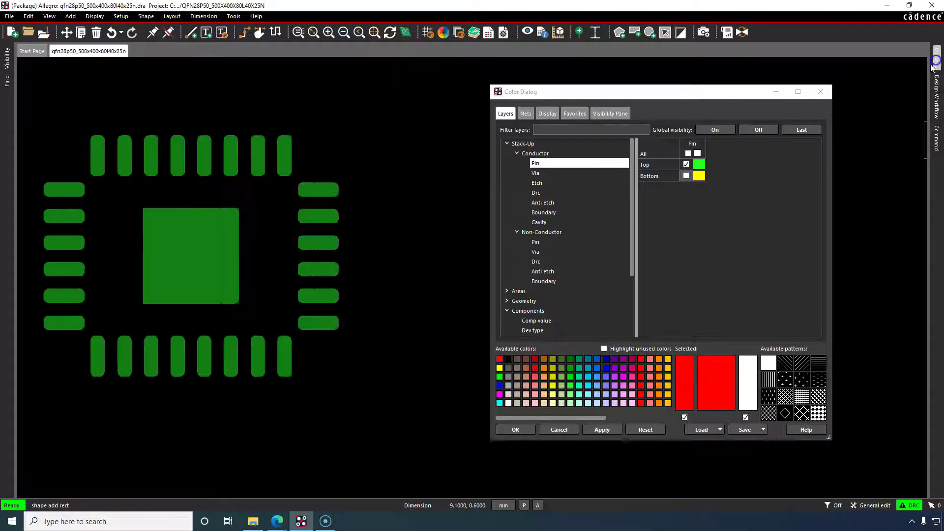
drag(694, 95, 480, 86)
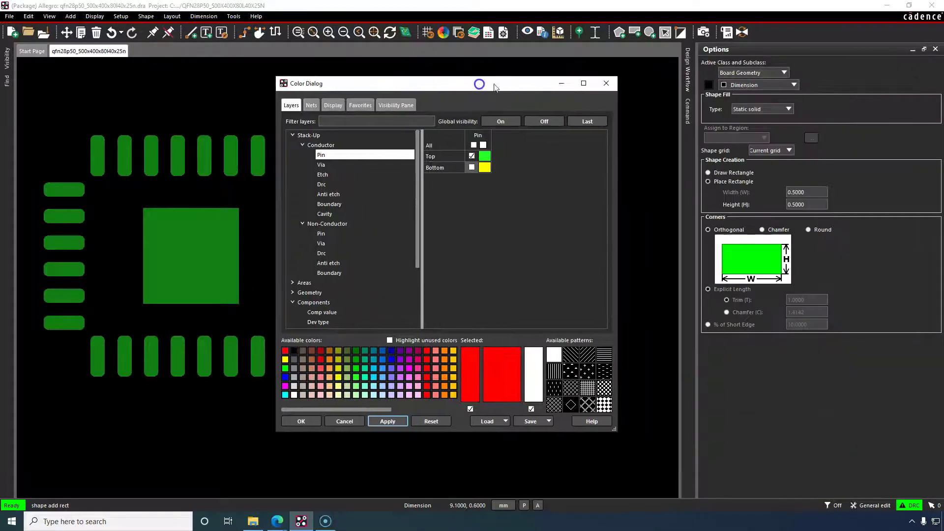
click(759, 72)
click(757, 127)
click(794, 84)
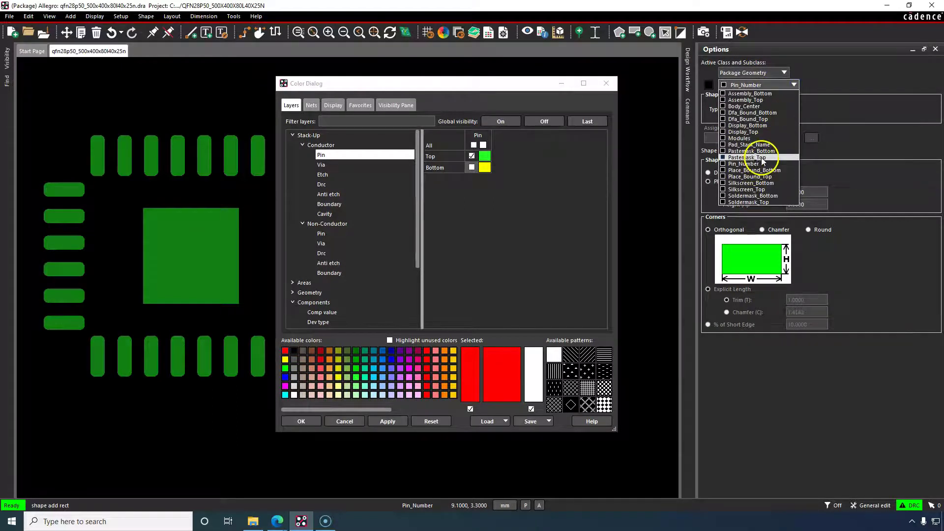
click(748, 157)
Turn all layers on and examine the paste mask squares on the thermal pad
click(517, 122)
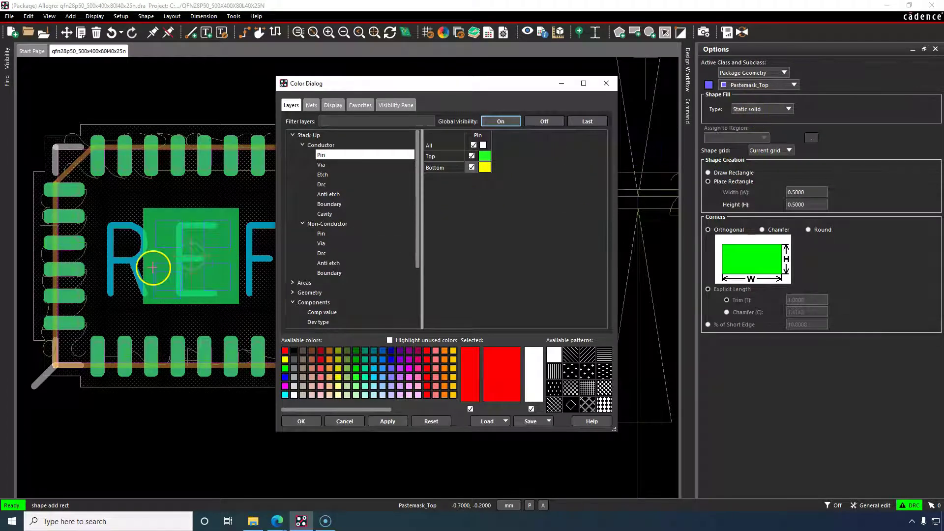
scroll(152, 268, down, 2)
scroll(146, 313, up, 2)
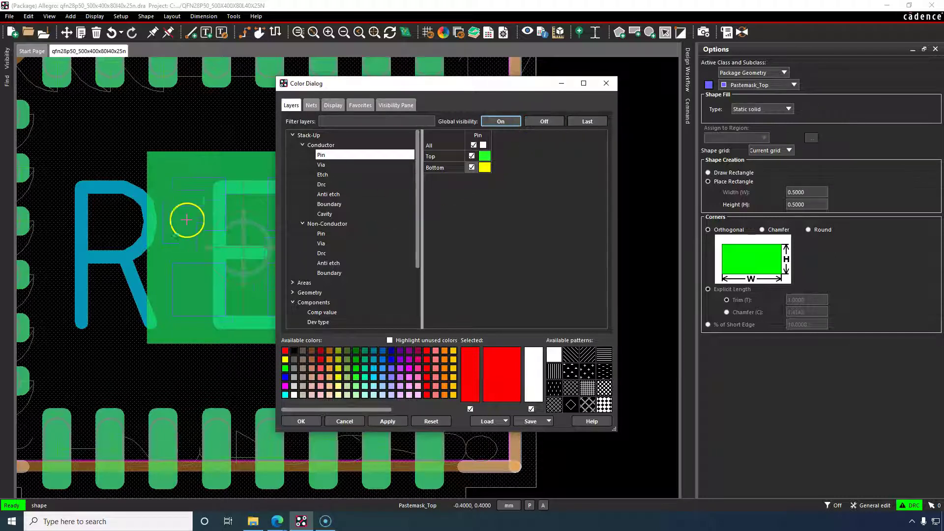
Turn all layers off and make only the top conductor pins and the package geometry's Pastemask_Top subclass visible
click(545, 122)
click(472, 156)
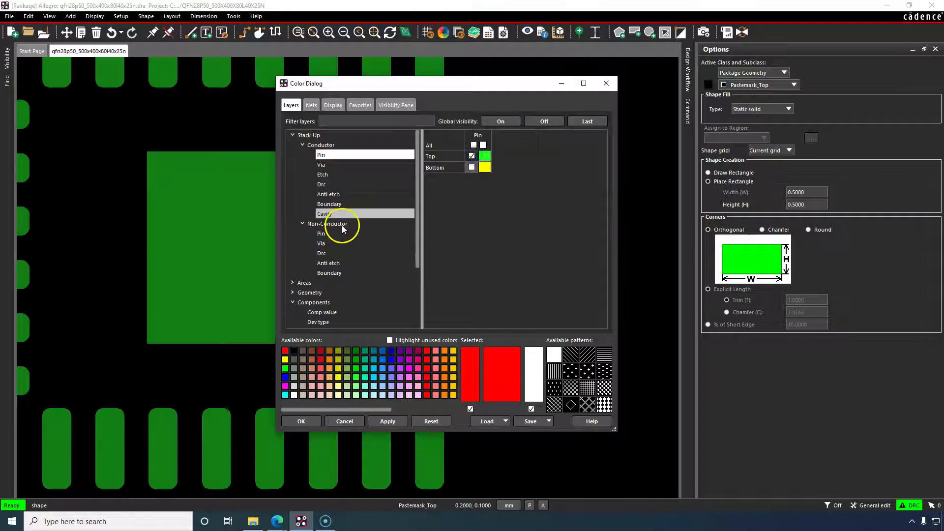
click(293, 135)
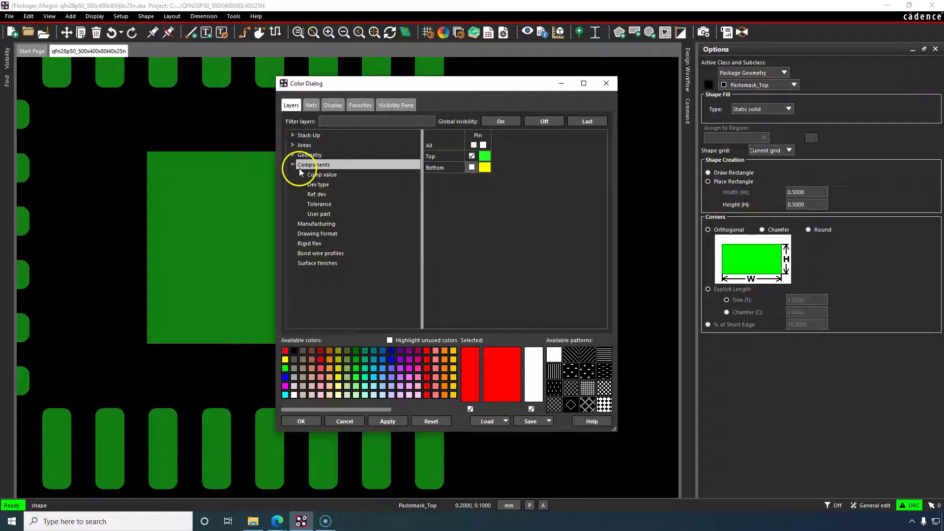
click(293, 154)
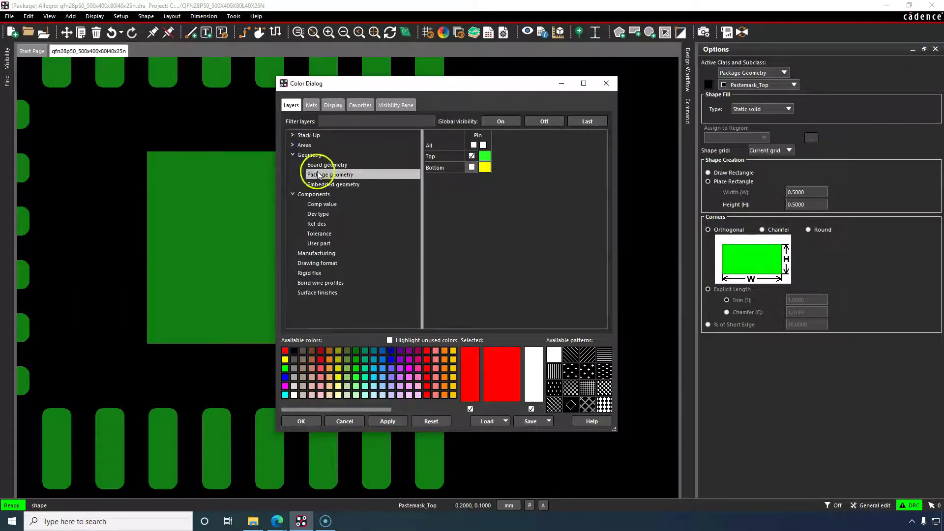
click(319, 175)
scroll(411, 275, down, 3)
click(507, 243)
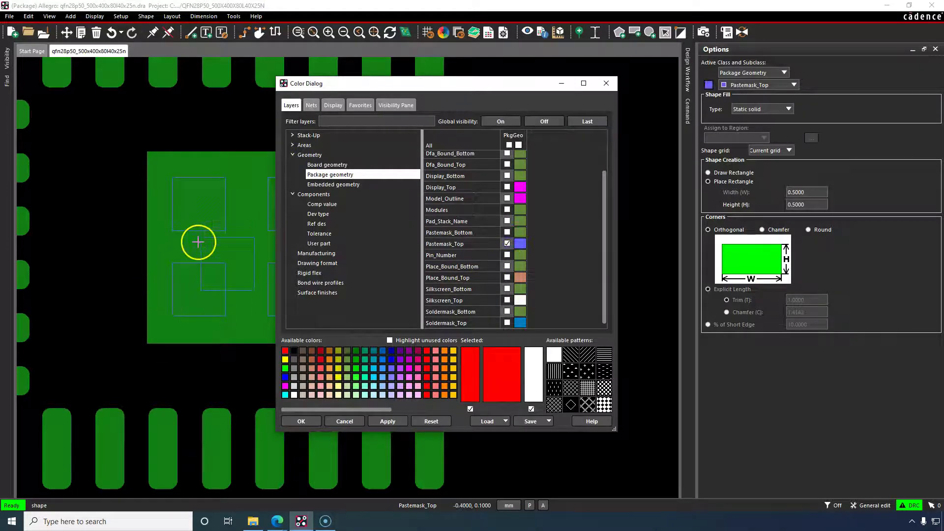
Inspect the paste mask squares against the thermal pad and end the rectangle command without placing a shape
scroll(178, 188, down, 1)
scroll(179, 189, up, 2)
scroll(196, 213, down, 2)
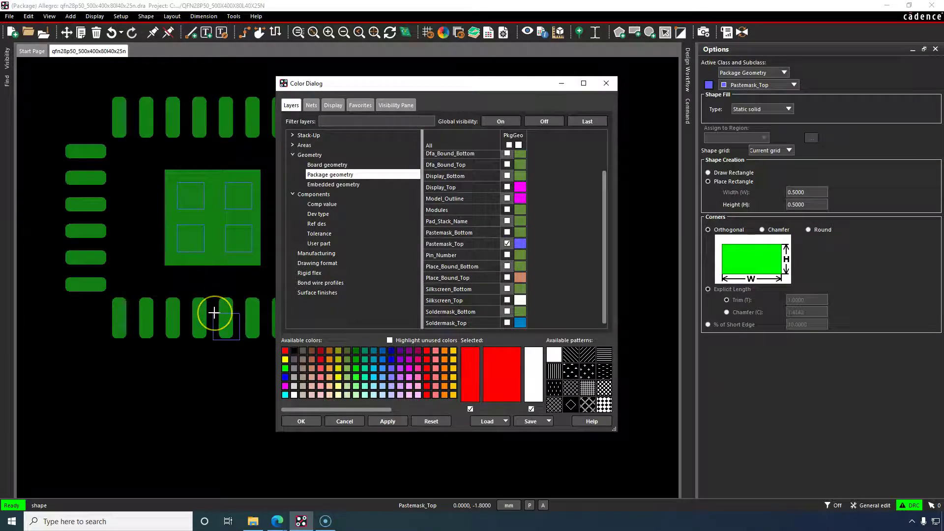
click(212, 270)
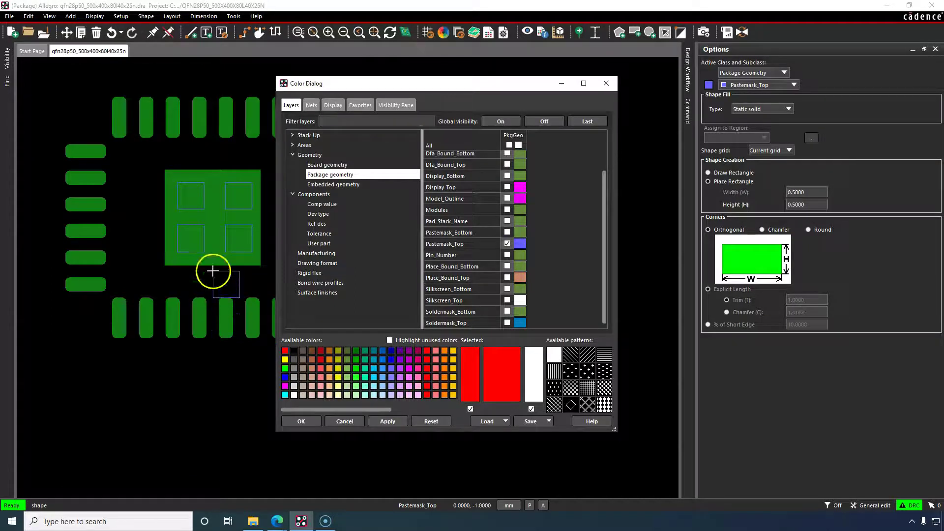
right_click(213, 271)
click(237, 277)
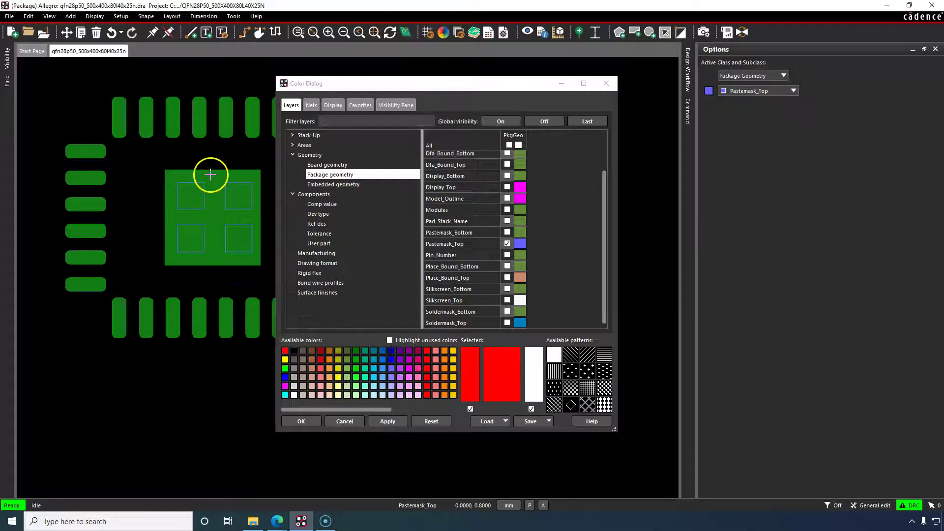
Make the non-conductor pins' Pastemask_Top subclass visible and hide the top conductor pins
click(551, 145)
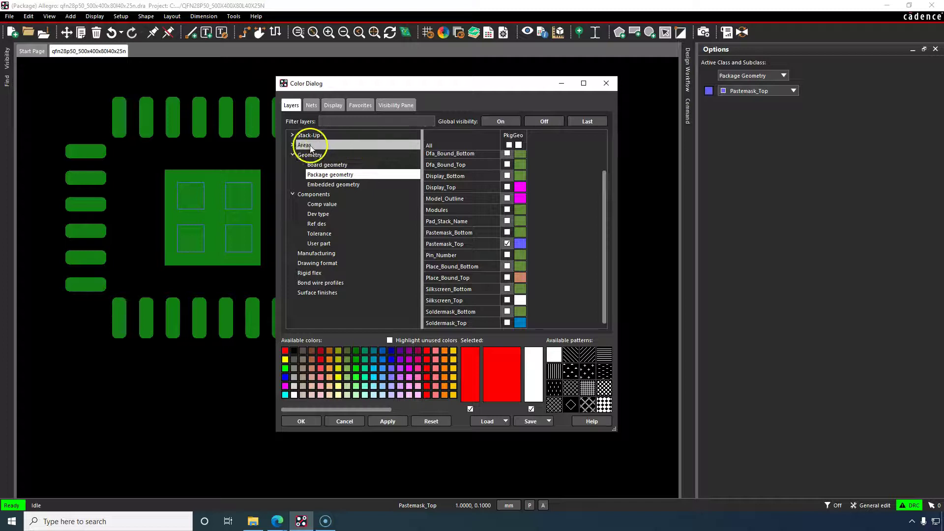
click(292, 135)
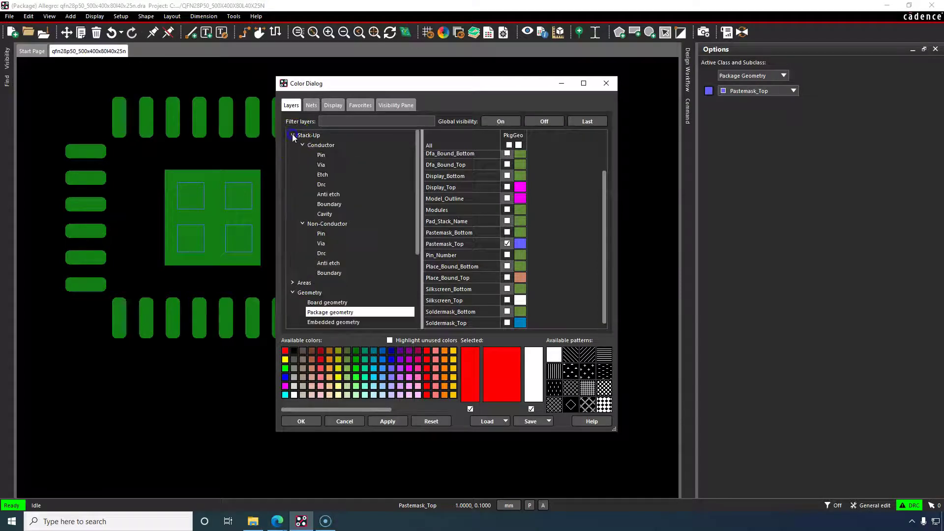
click(338, 234)
click(504, 179)
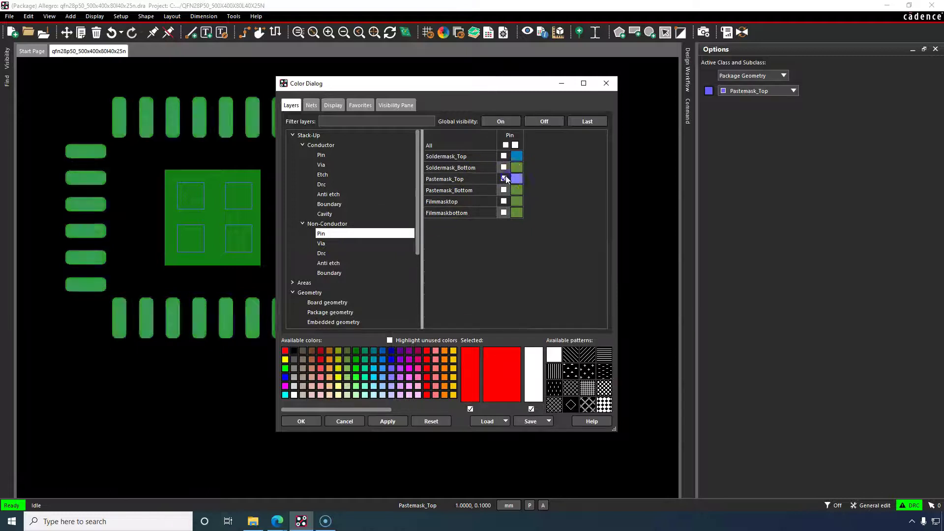
click(321, 155)
Inspect the paste mask on the terminal pins and the separate paste mask squares in the thermal pad area
scroll(200, 242, down, 2)
scroll(160, 350, up, 4)
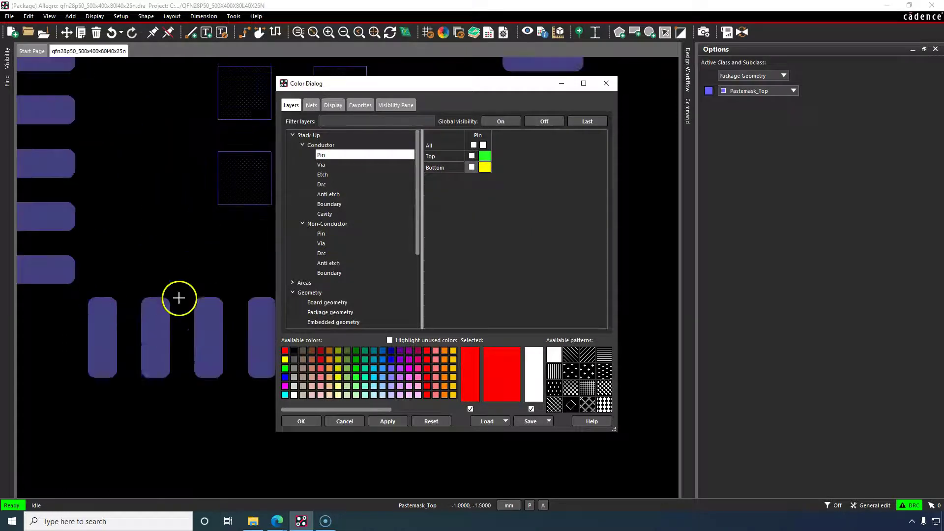
scroll(185, 289, down, 2)
scroll(219, 322, up, 2)
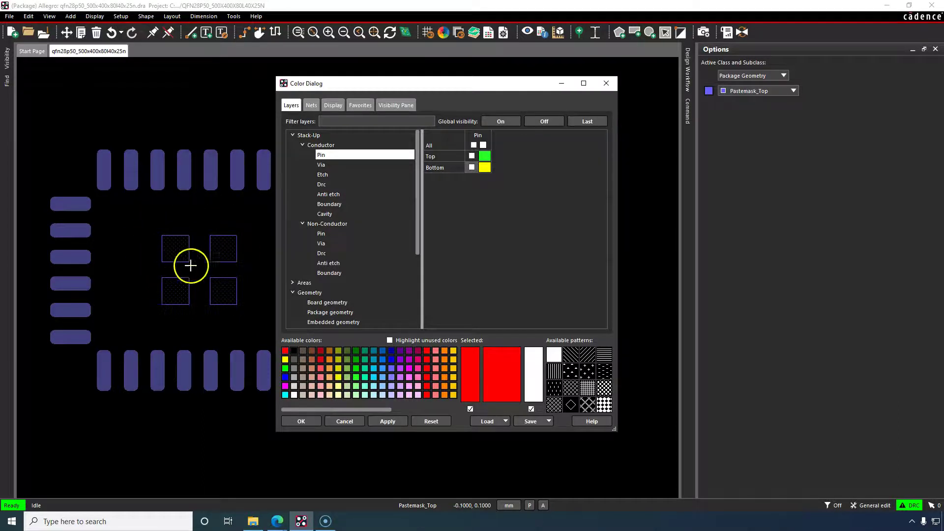
scroll(185, 282, up, 1)
scroll(186, 282, up, 1)
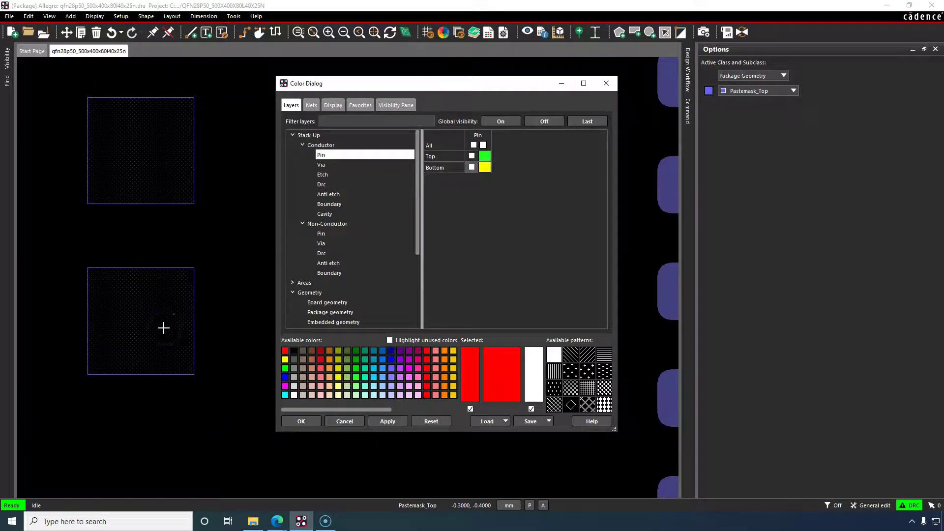
scroll(162, 326, down, 1)
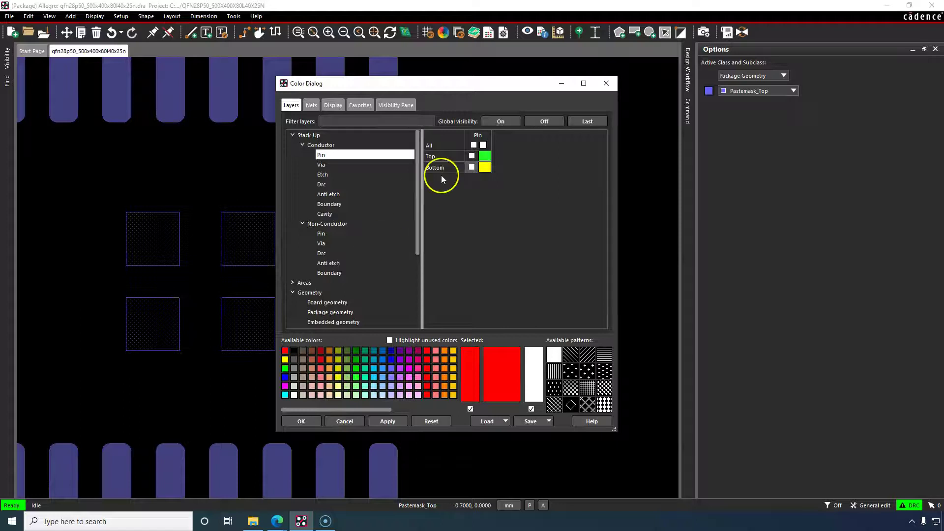
Show the top conductor pins temporarily to compare the thermal pad with its paste mask squares, and hide them again
click(472, 156)
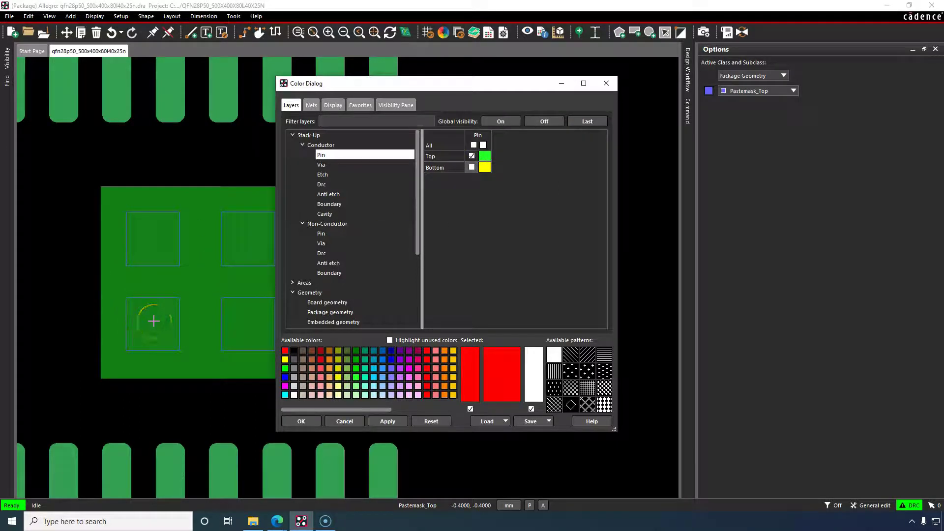
scroll(211, 401, down, 2)
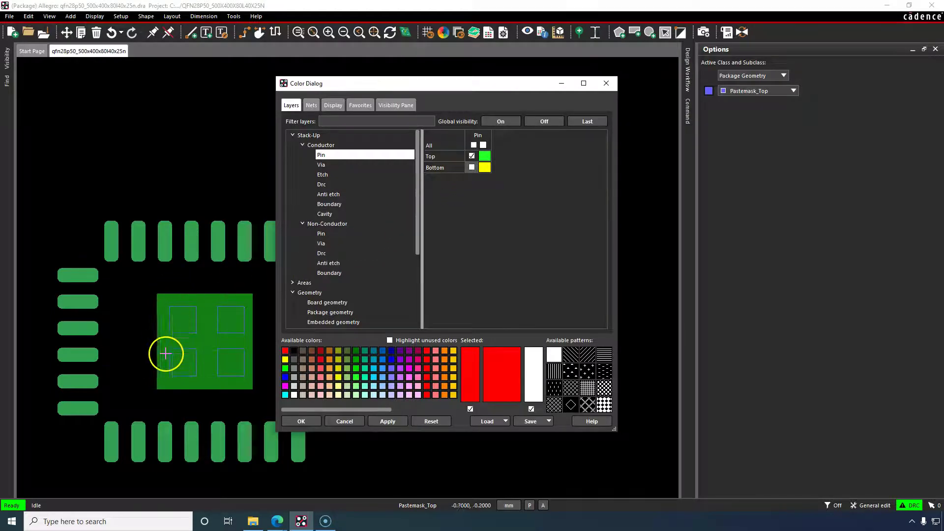
click(471, 156)
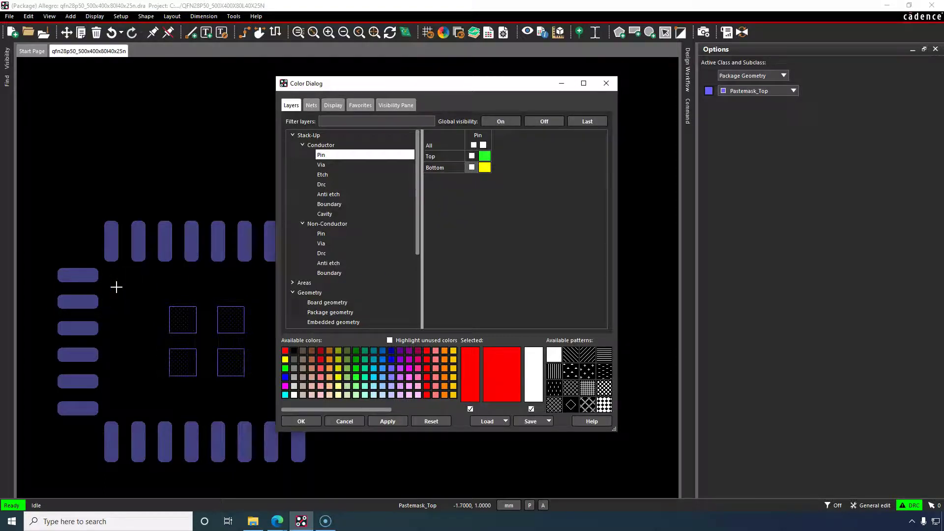
Turn all layers on globally, apply the visibility change and close the color settings
click(494, 121)
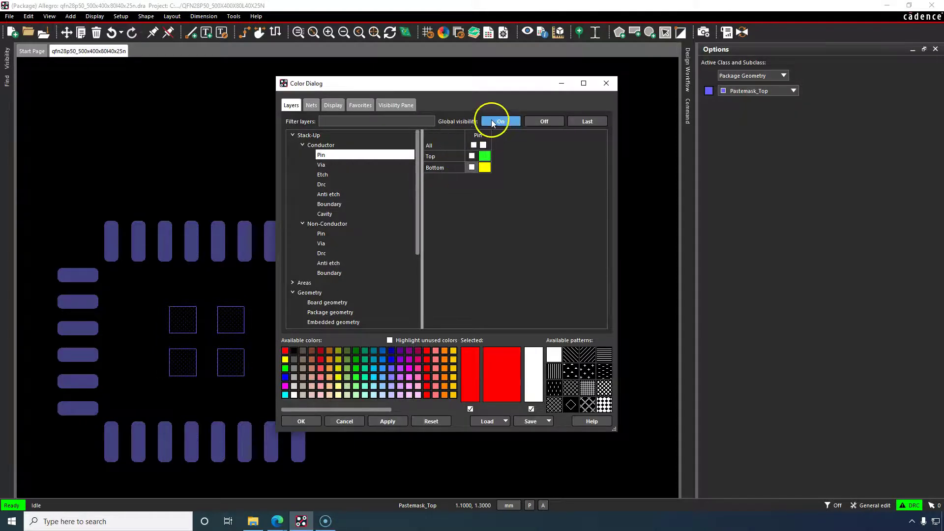
click(387, 421)
click(300, 422)
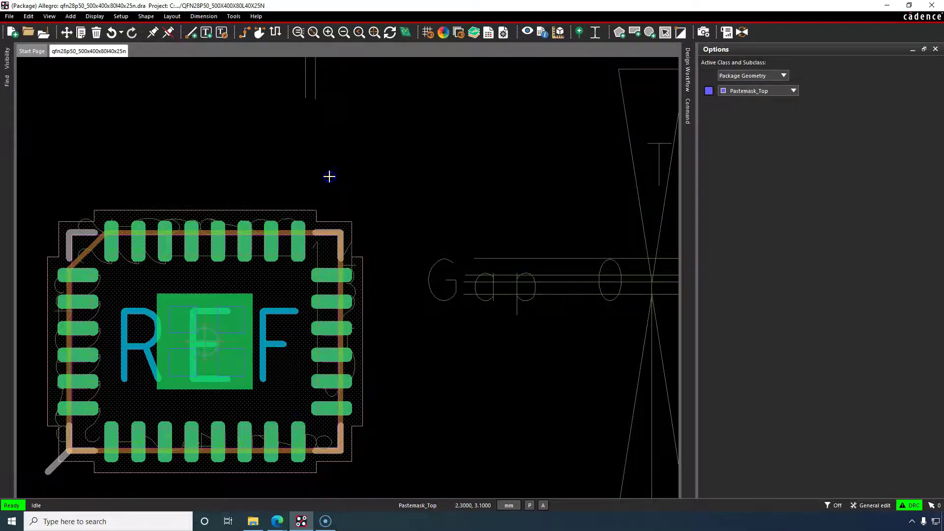
Collapse the Options pane to examine the complete footprint, and switch to the QFN Land Pattern Details page of the PDF in Edge
scroll(328, 211, down, 2)
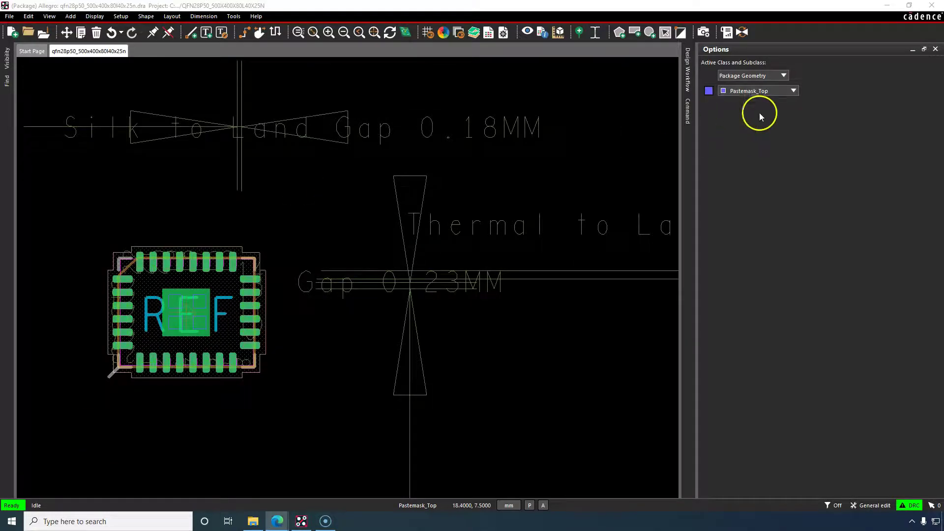
click(912, 50)
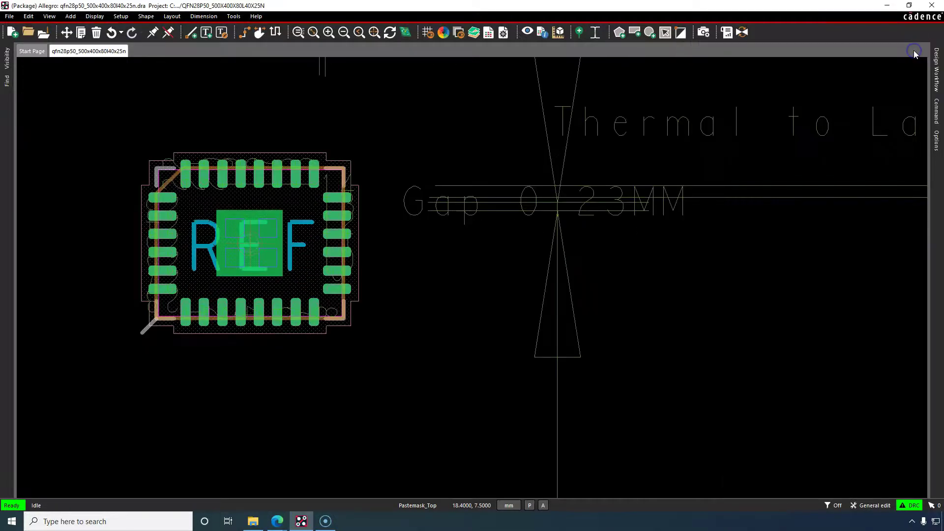
scroll(465, 134, up, 2)
scroll(434, 159, down, 2)
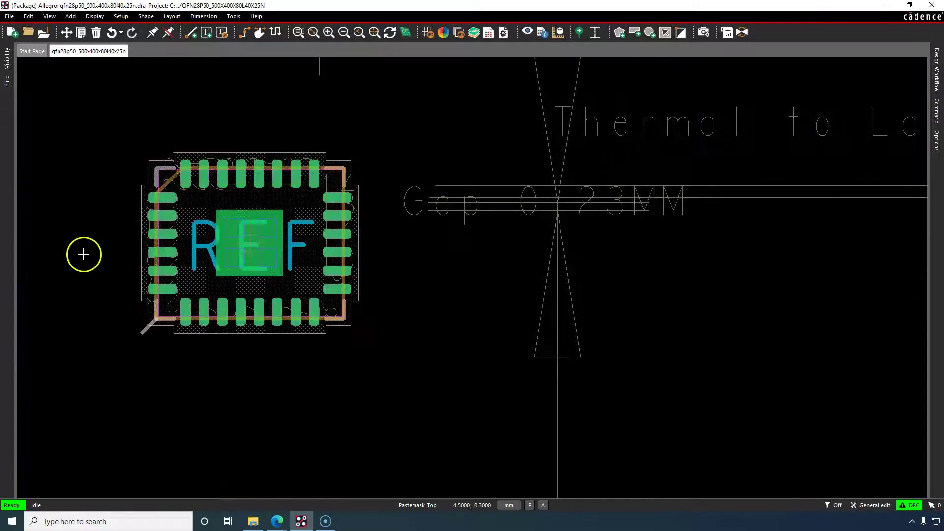
scroll(82, 253, up, 1)
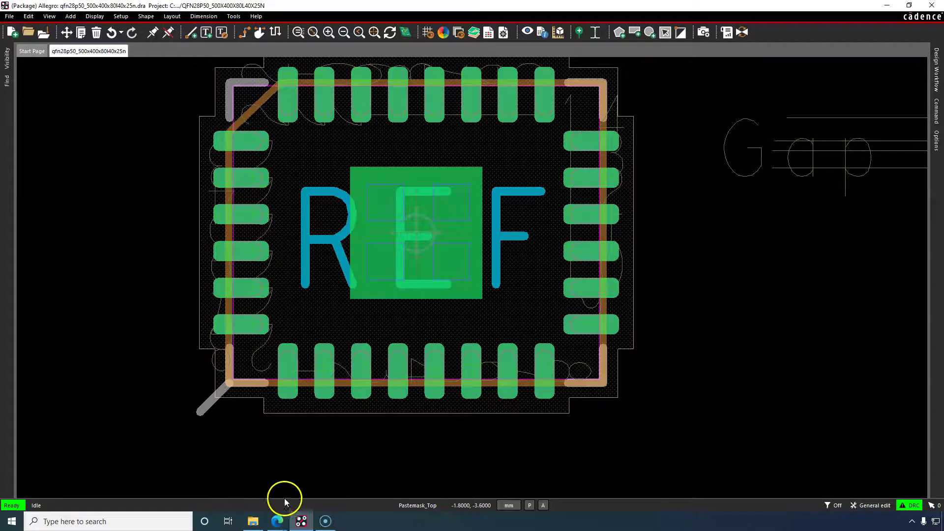
click(300, 473)
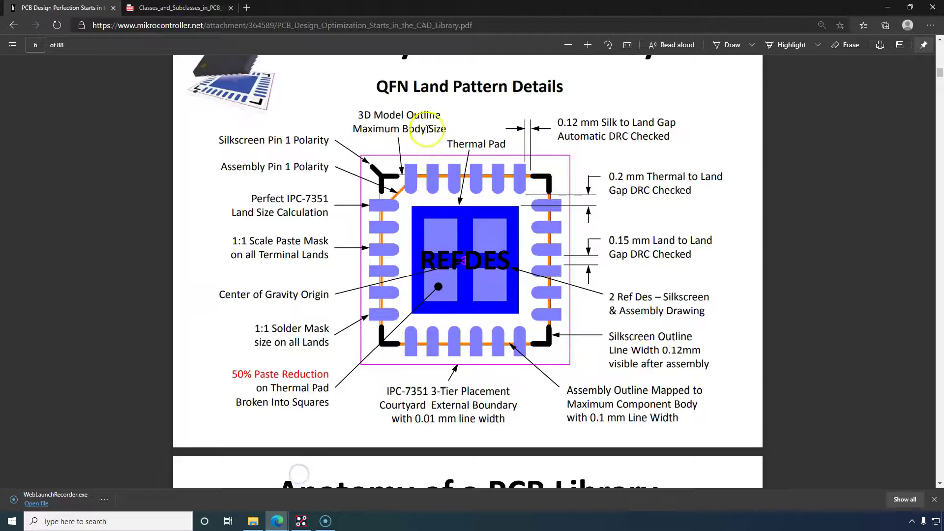